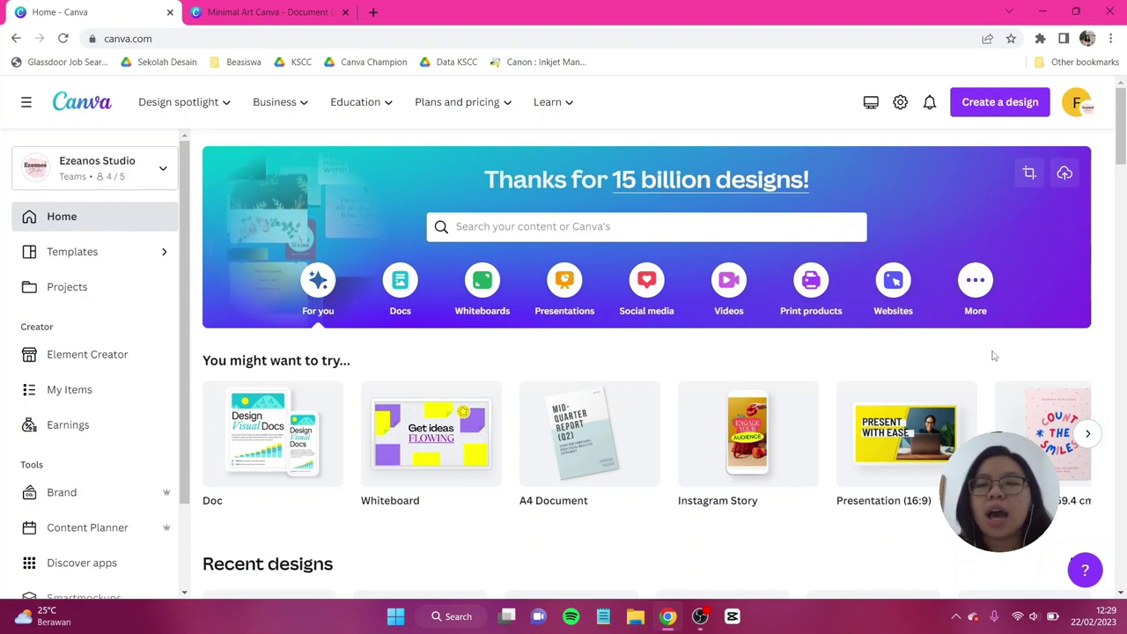
- Create a blank A4 document and set its page background colour to #204578
mouse_move(594, 433)
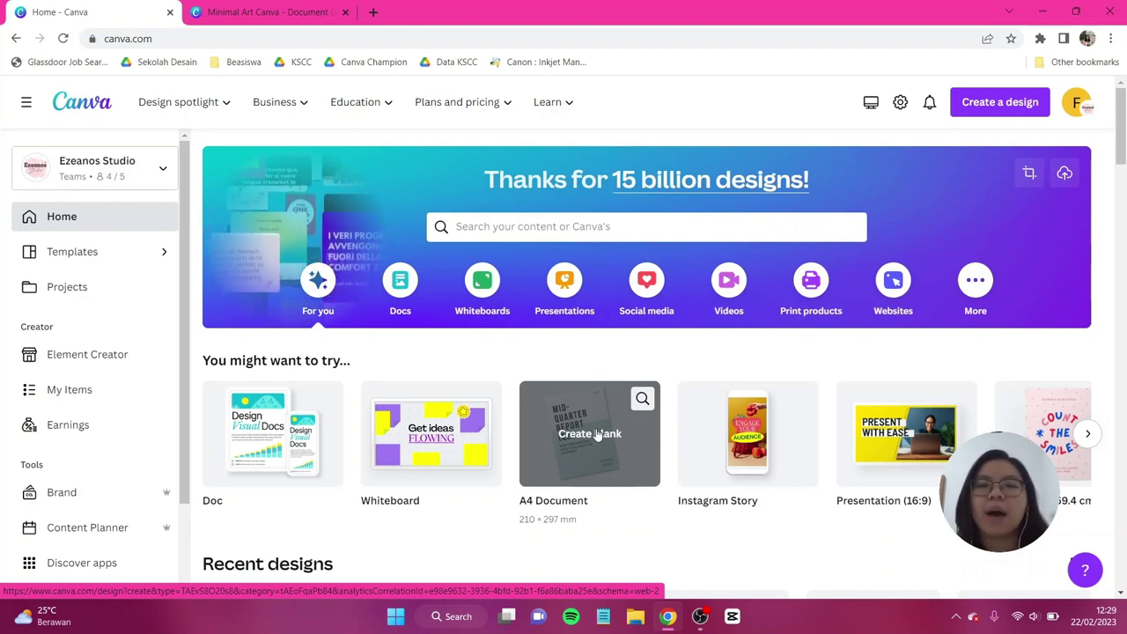
left_click(597, 435)
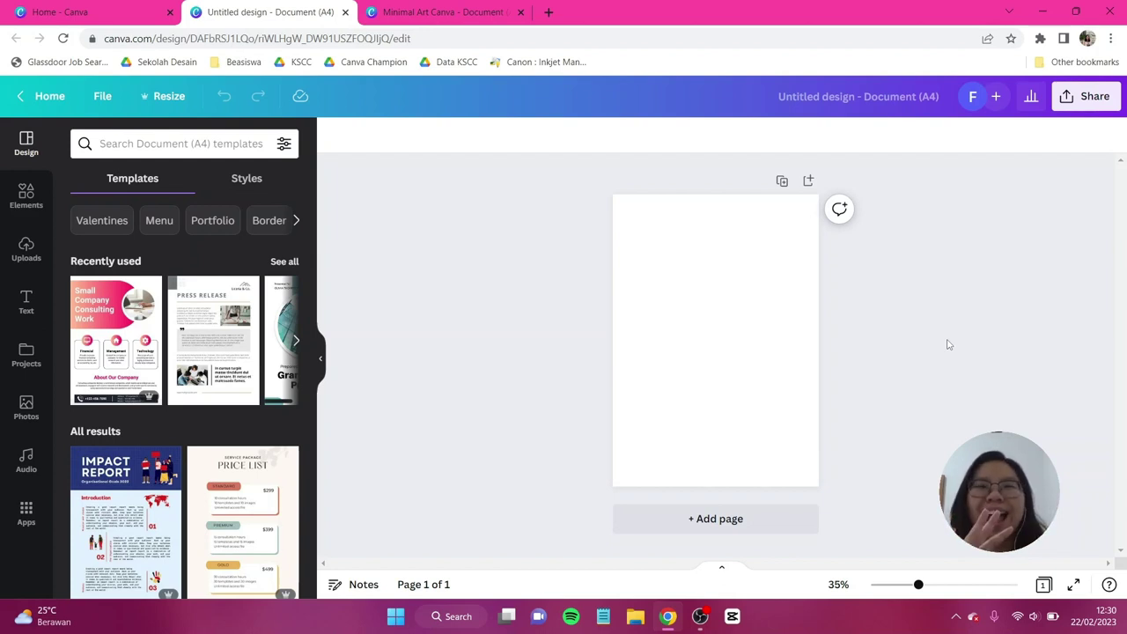
left_click(782, 313)
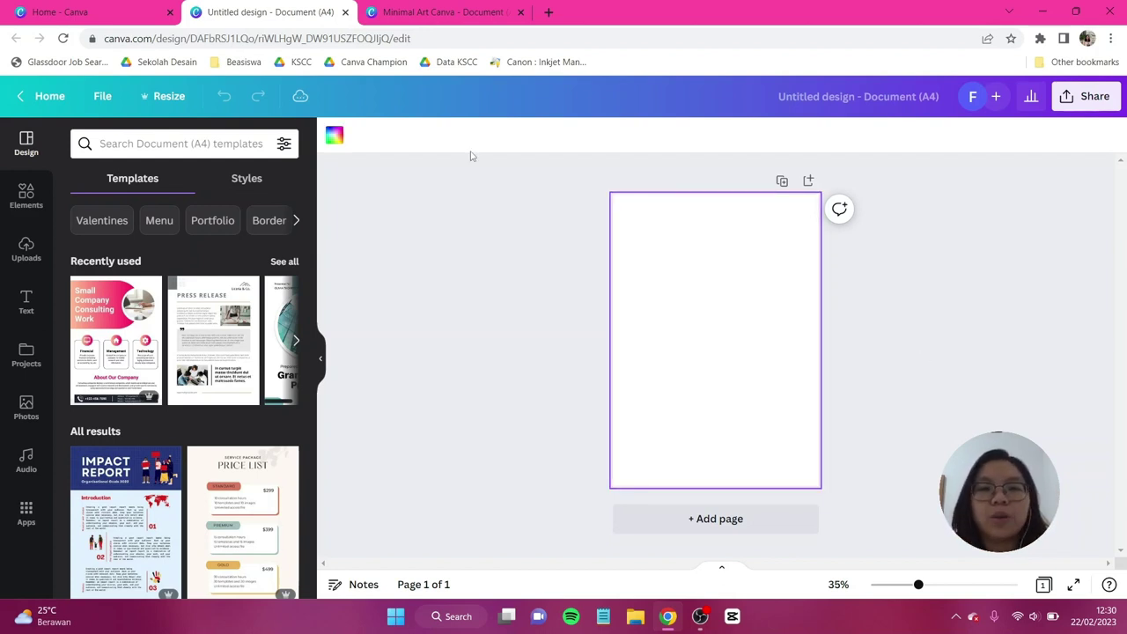
left_click(334, 134)
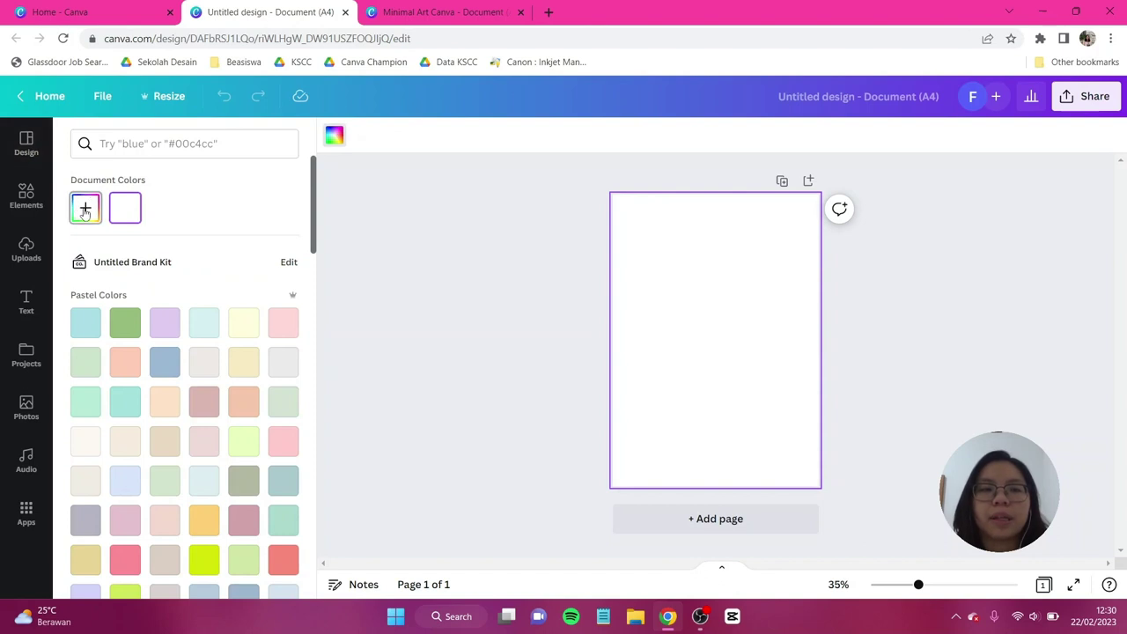
left_click(85, 208)
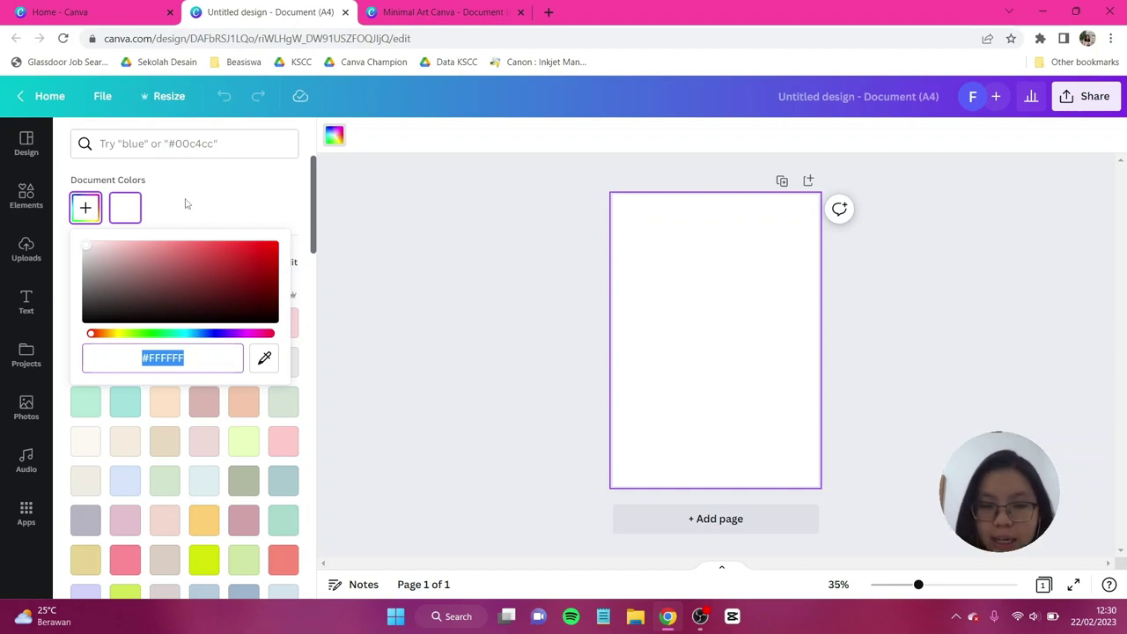
type("#20")
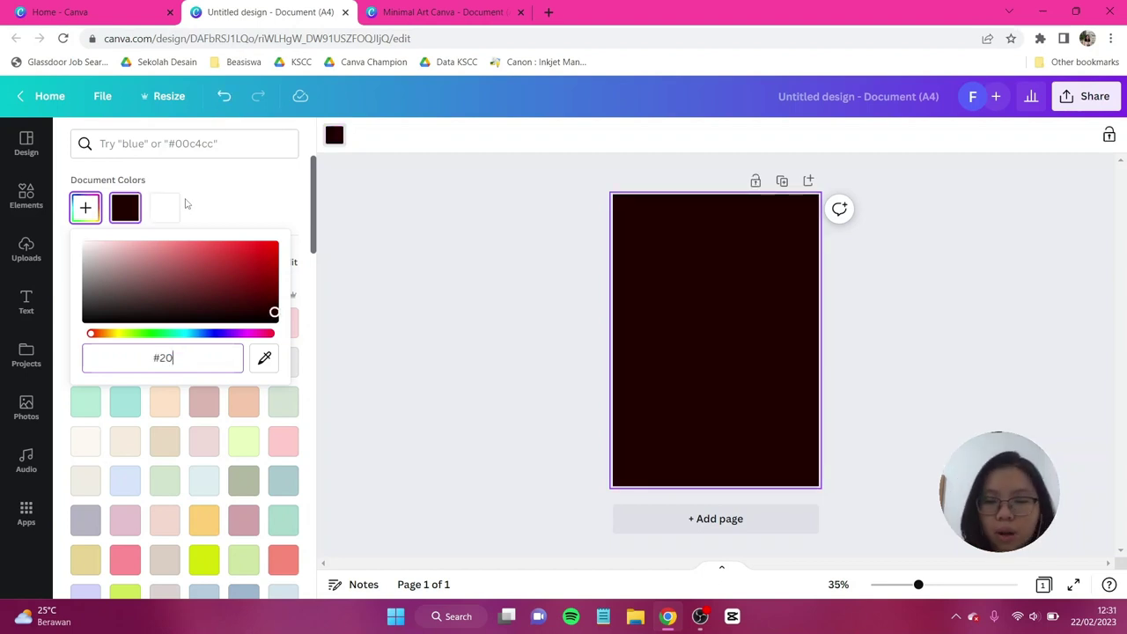
type("4578")
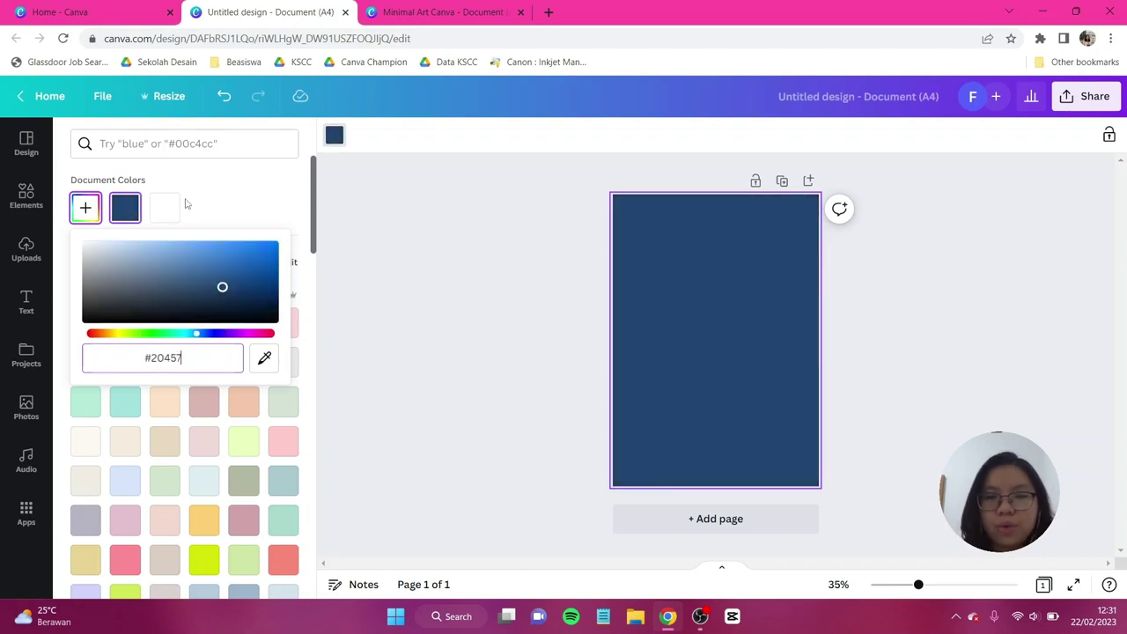
left_click(396, 214)
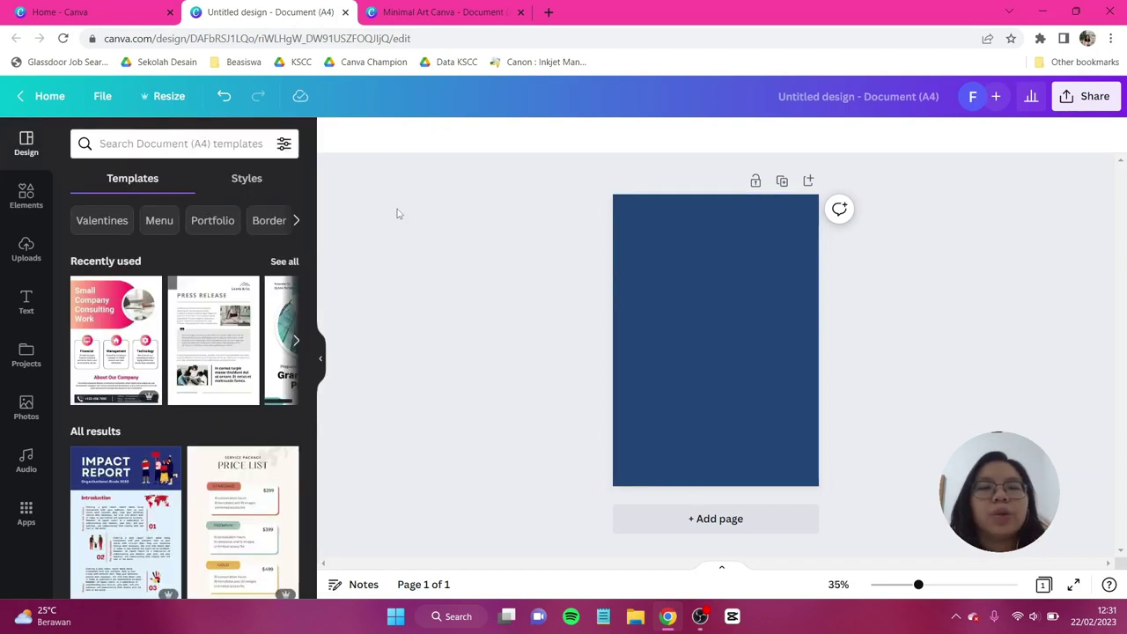
- Add a circle from the Lines & Shapes collection to the page
left_click(26, 195)
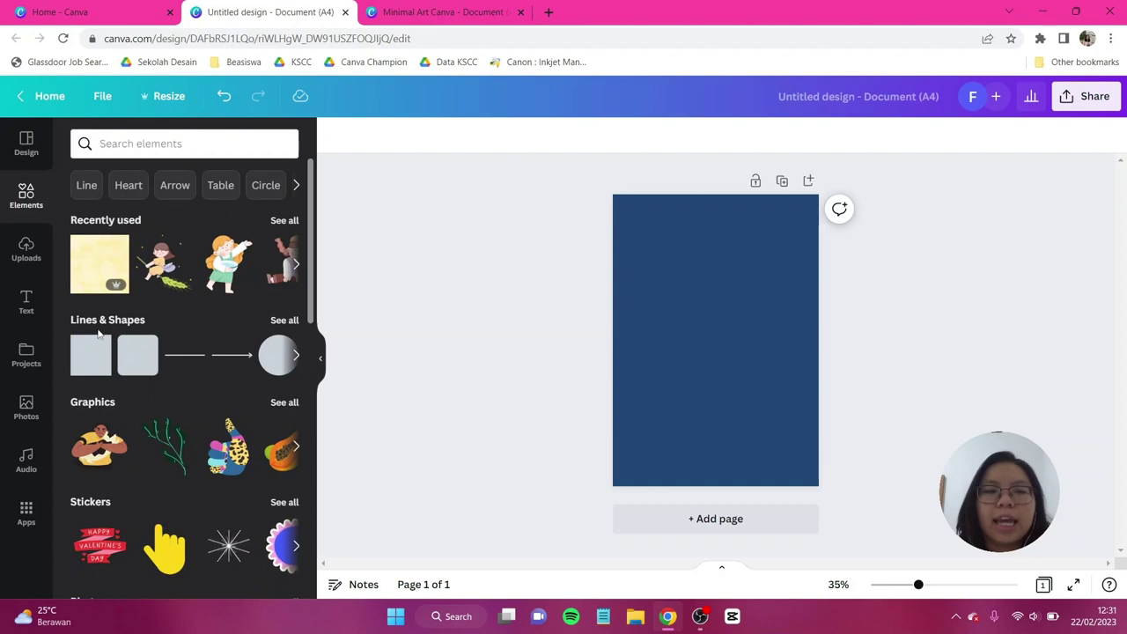
left_click(284, 320)
scroll(148, 241, "down", 1)
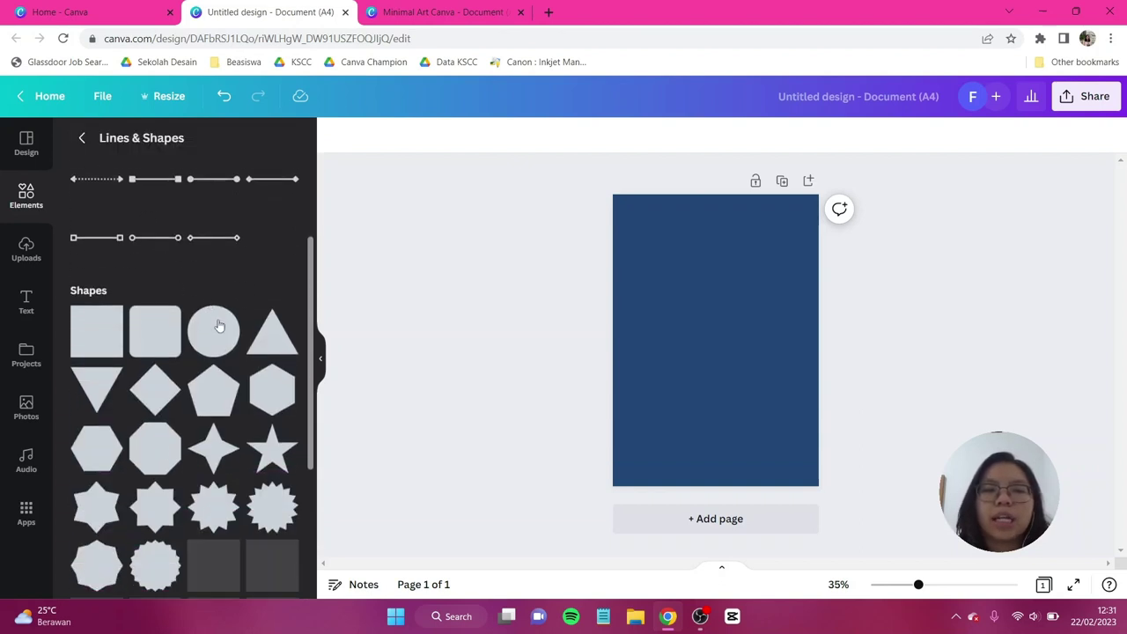
left_click(216, 333)
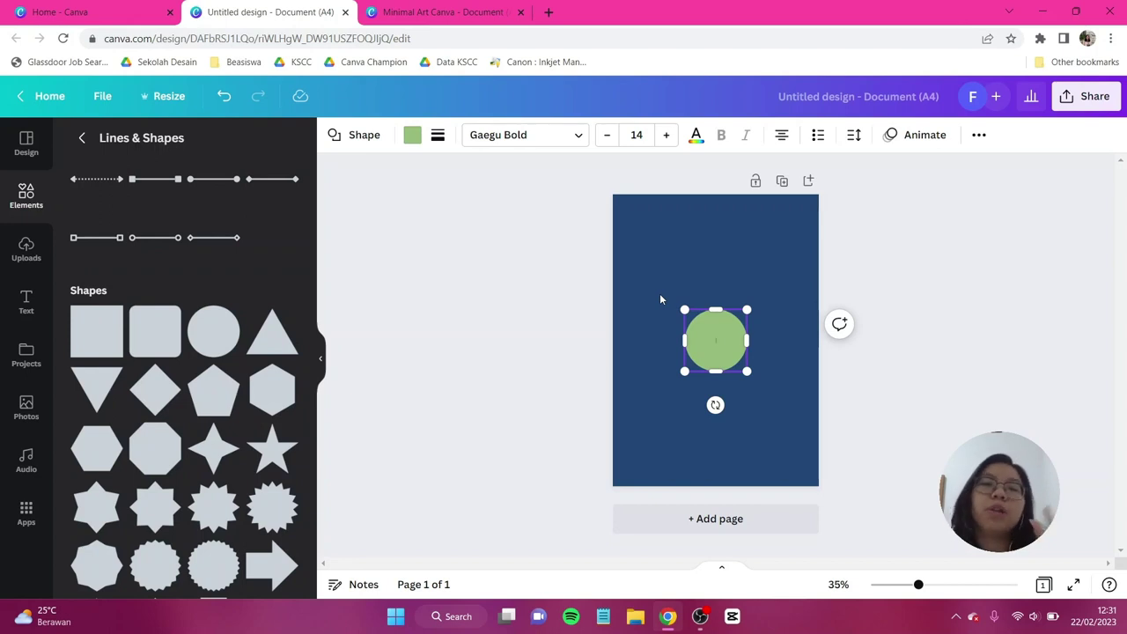
- Fill the circle with #EDB23E and place it in the upper-left area of the page
left_click(413, 135)
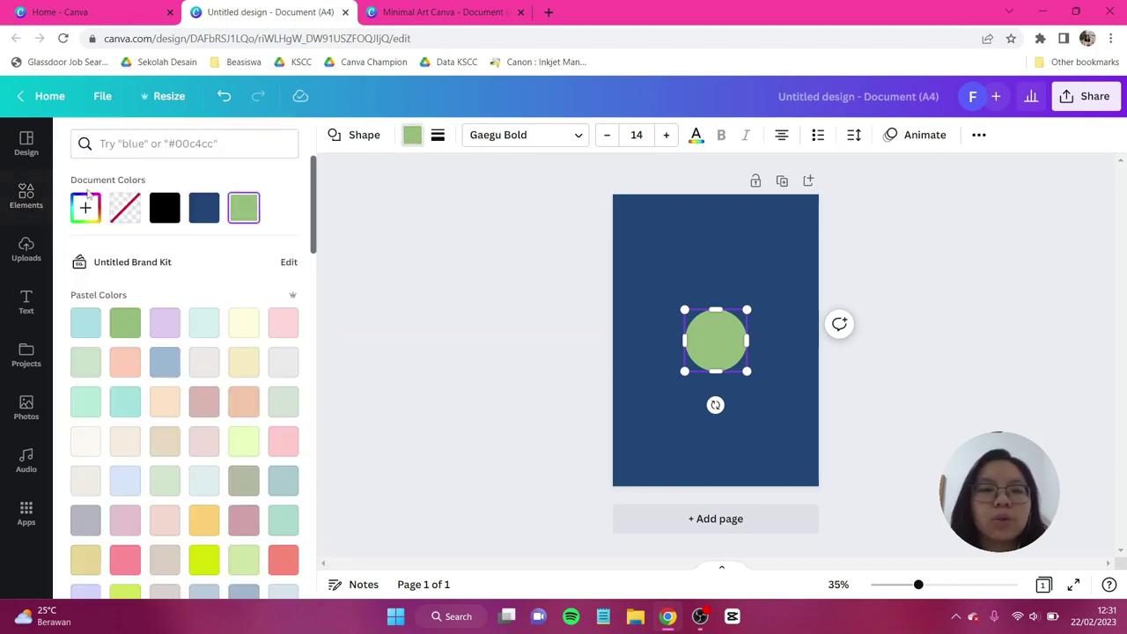
left_click(88, 197)
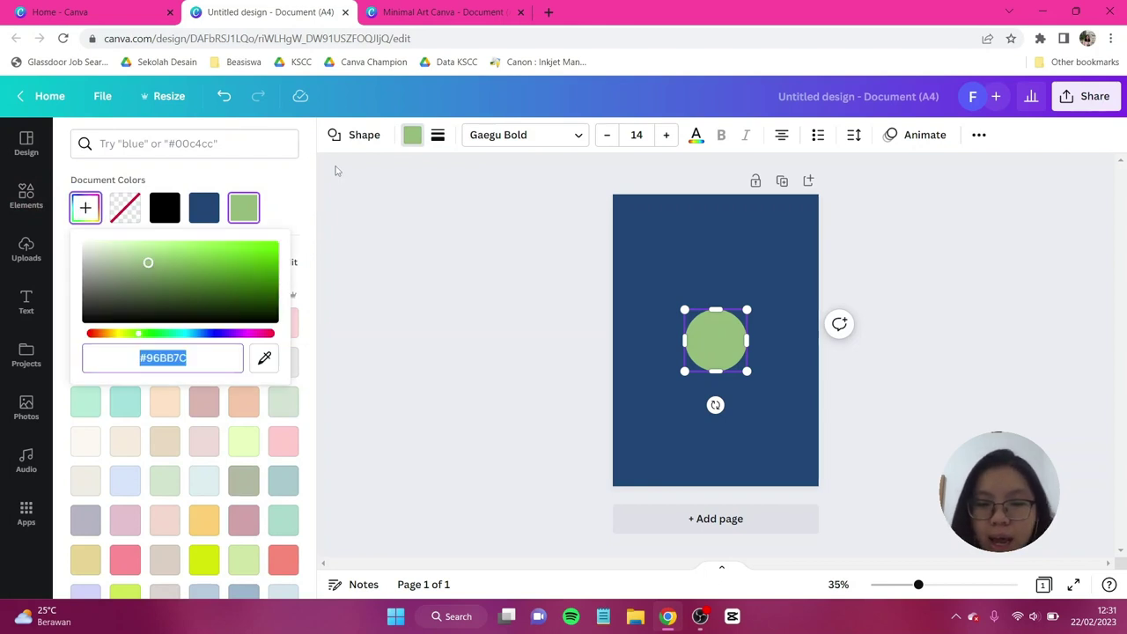
type("#EDB23E")
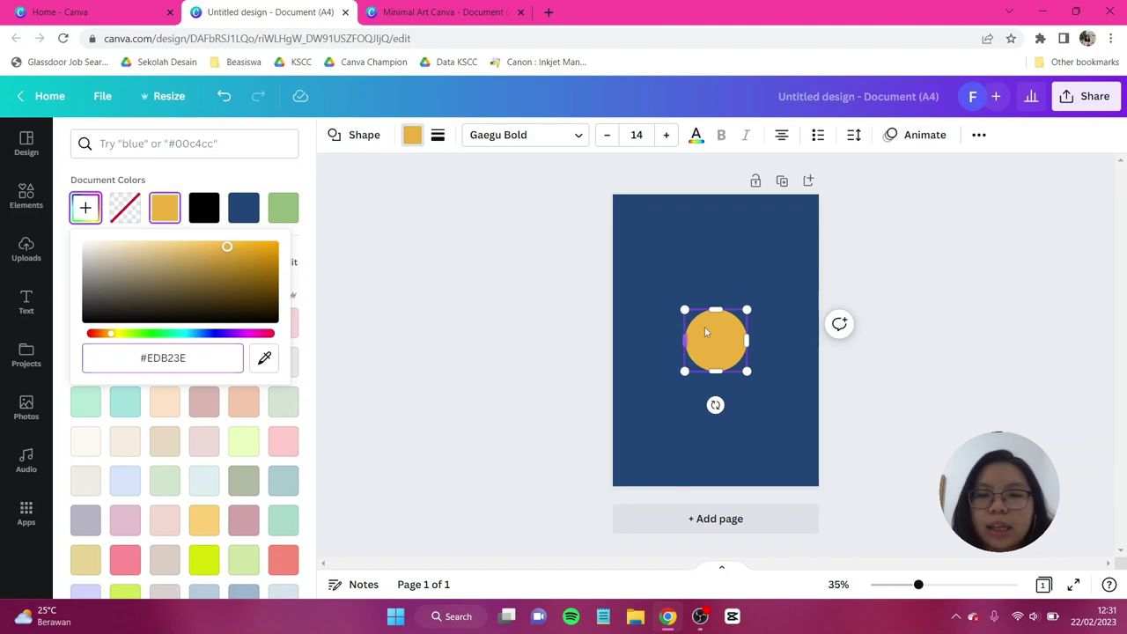
left_click_drag(707, 329, 658, 251)
left_click(480, 316)
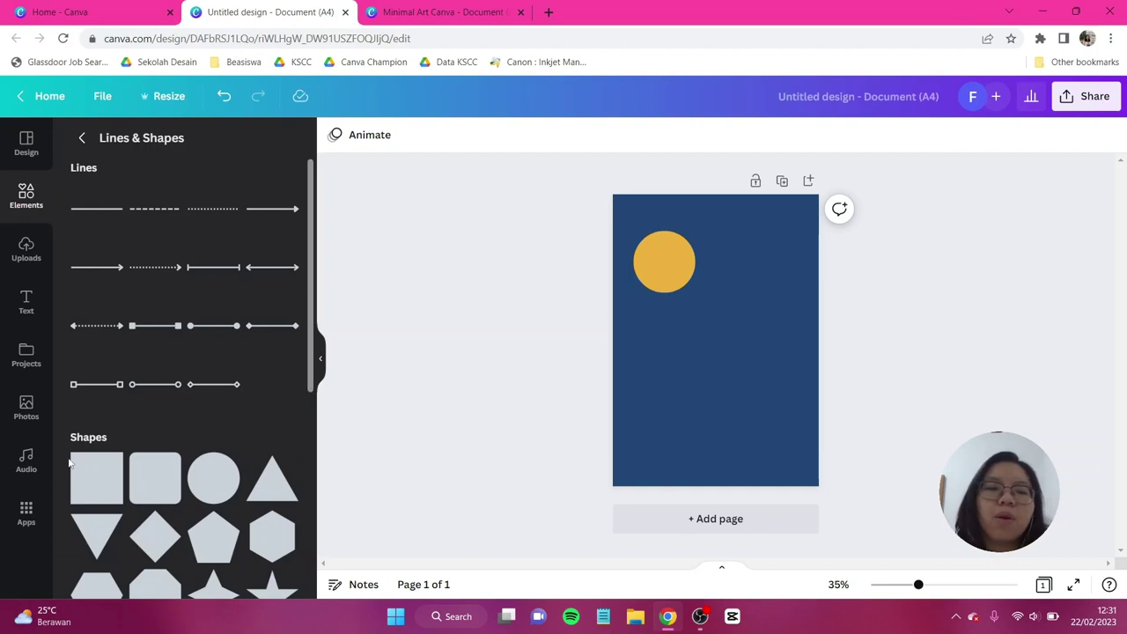
- Add a square below the circle and open its custom fill colour
left_click(97, 490)
left_click_drag(708, 366, 664, 388)
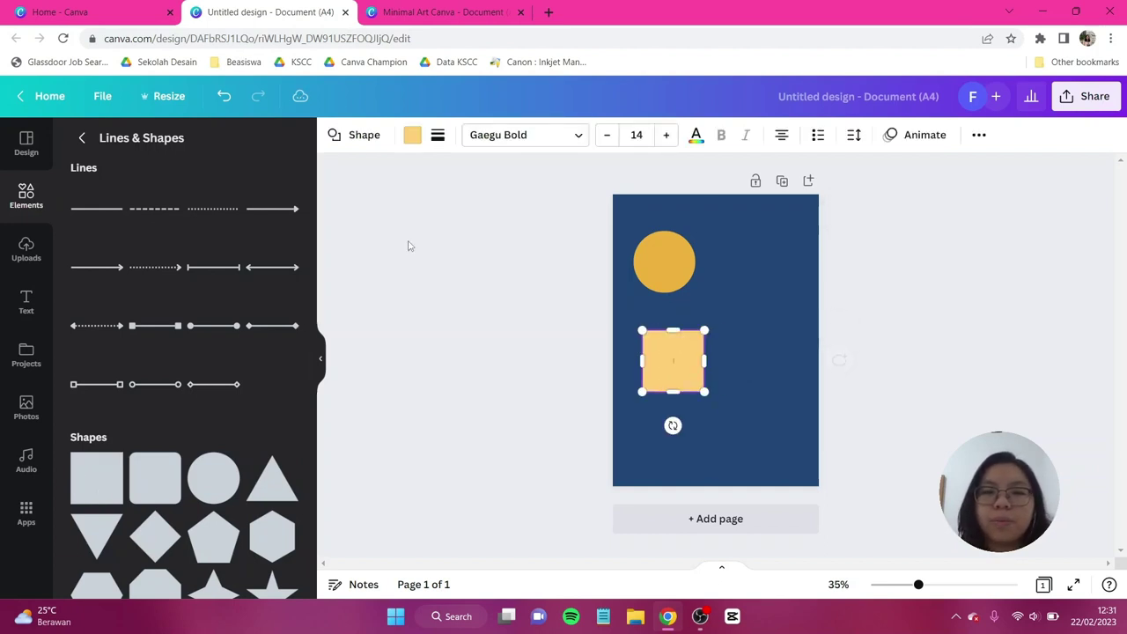
left_click(411, 134)
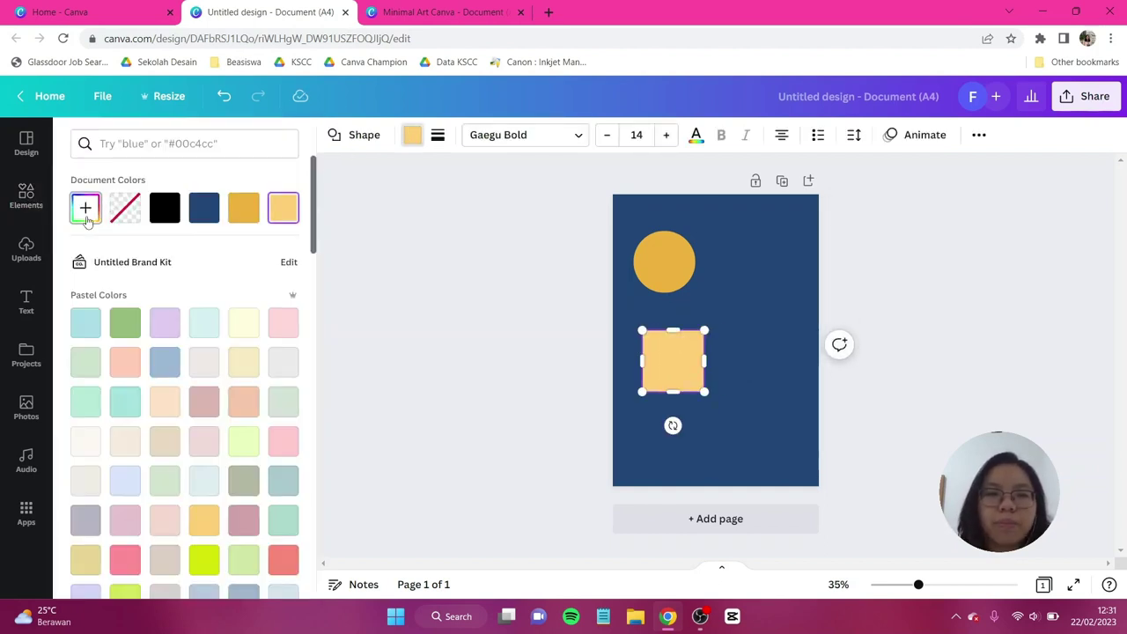
left_click(85, 208)
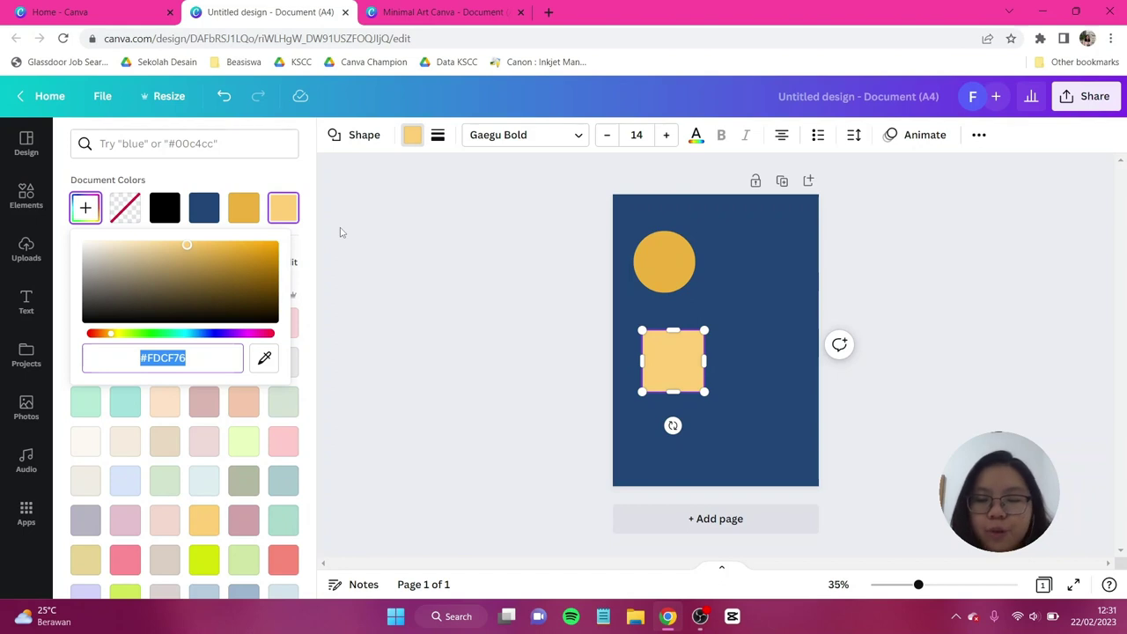
- Stretch the square into a column at the page's left edge and add two successively higher copies beside it as stair steps
left_click_drag(670, 352, 626, 351)
left_click_drag(633, 403, 629, 509)
left_click_drag(660, 398, 722, 380)
left_click_drag(717, 465, 718, 495)
- Select the three stair columns together and move them down slightly
left_click(768, 452)
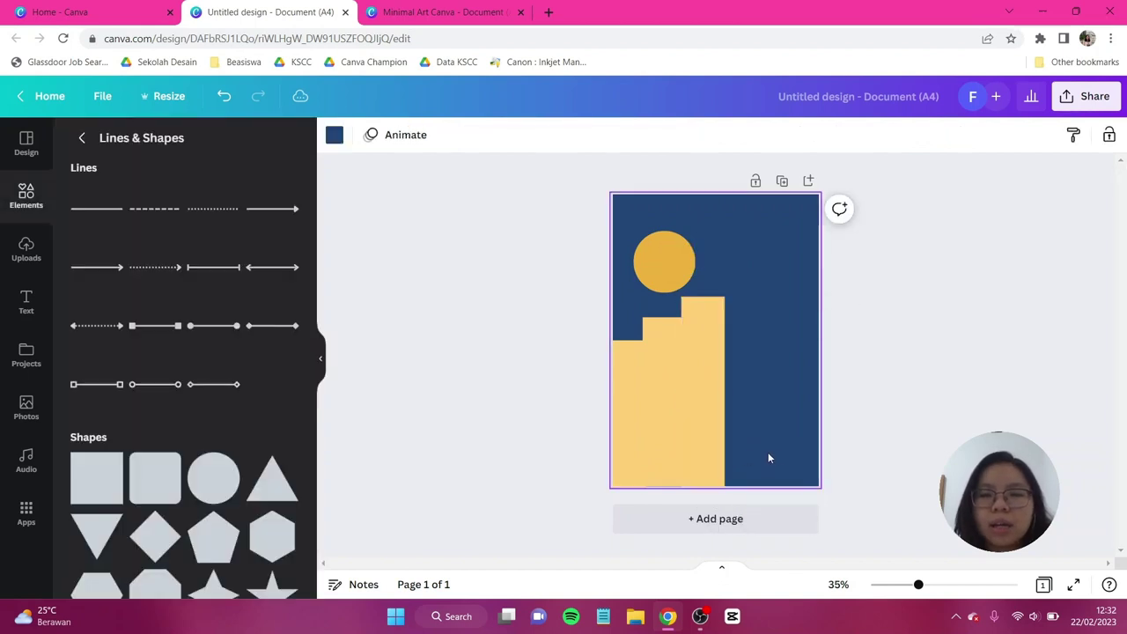
left_click_drag(768, 452, 599, 445)
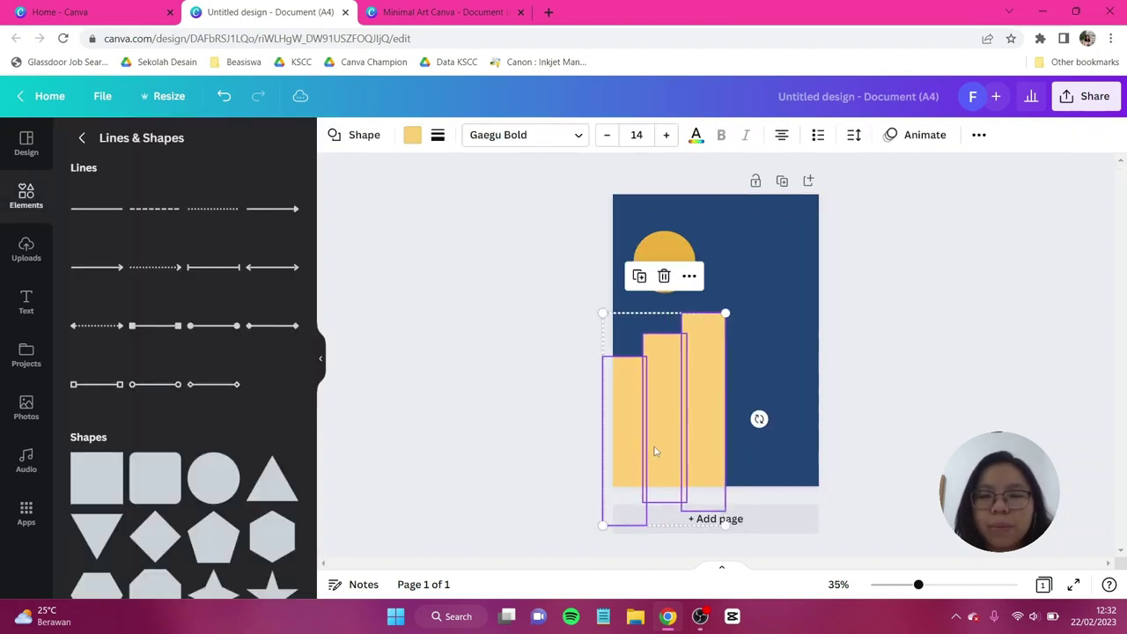
left_click(784, 418)
- Extend the staircase to the page's right edge with three successively higher column copies, each stretched down past the page's bottom edge
left_click(718, 404)
left_click_drag(707, 396, 738, 362)
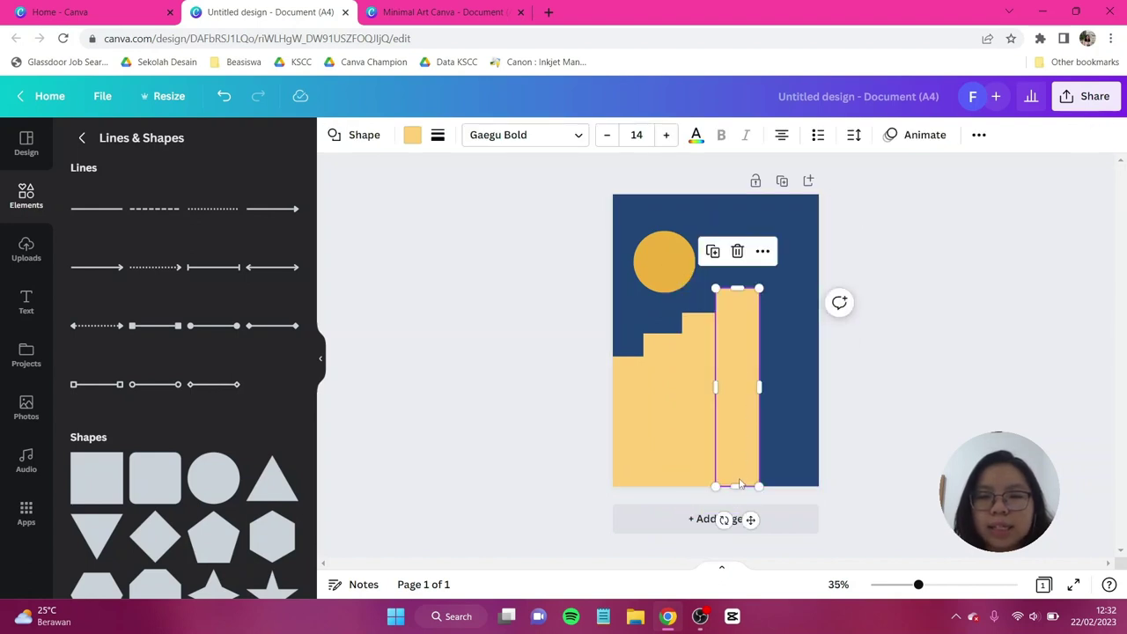
left_click_drag(738, 483, 741, 491)
left_click_drag(748, 414, 779, 383)
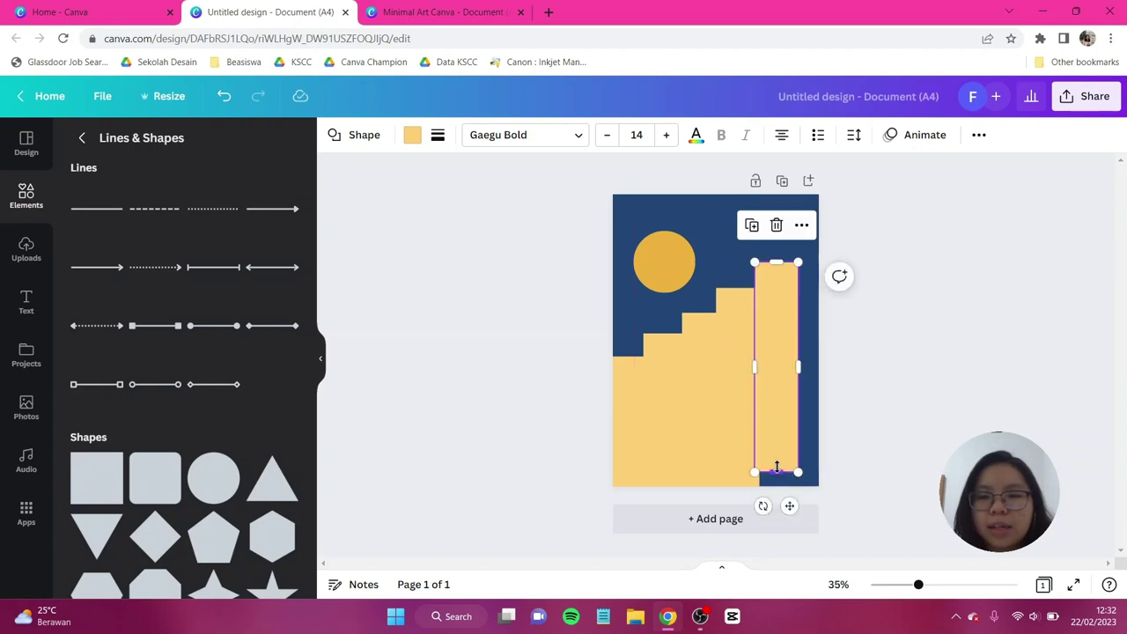
left_click_drag(777, 470, 777, 498)
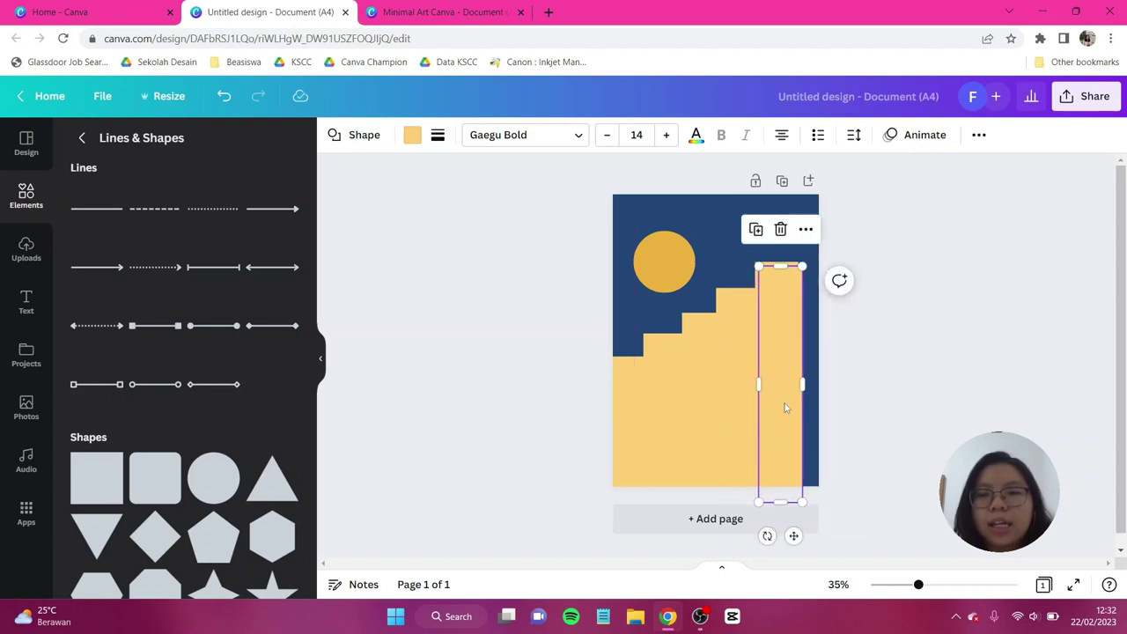
left_click_drag(788, 403, 815, 372)
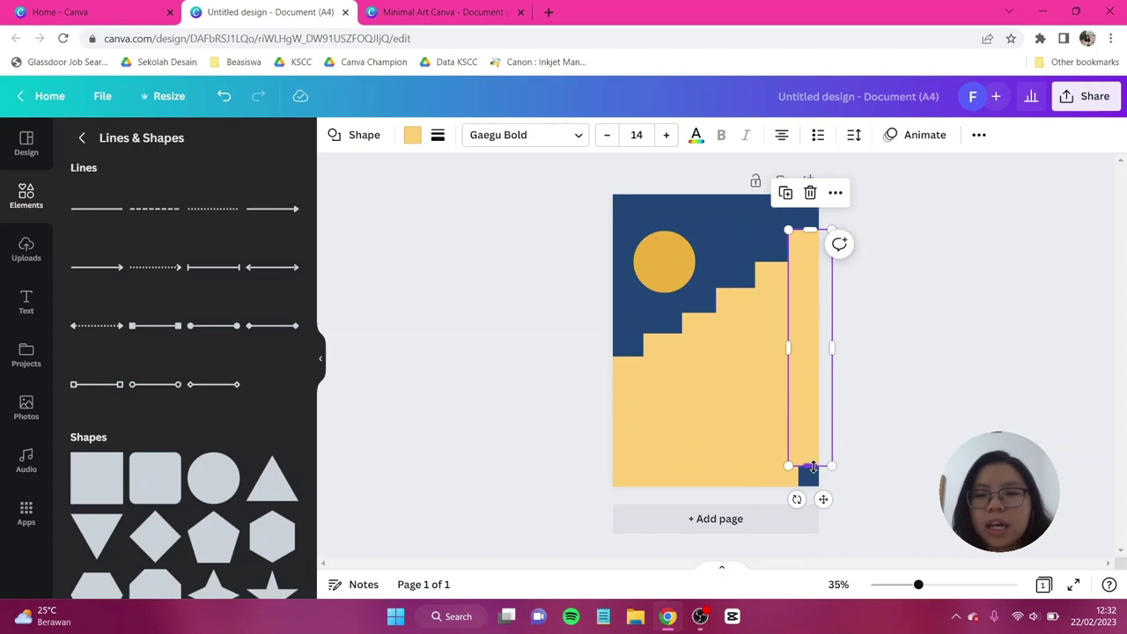
left_click_drag(810, 465, 814, 497)
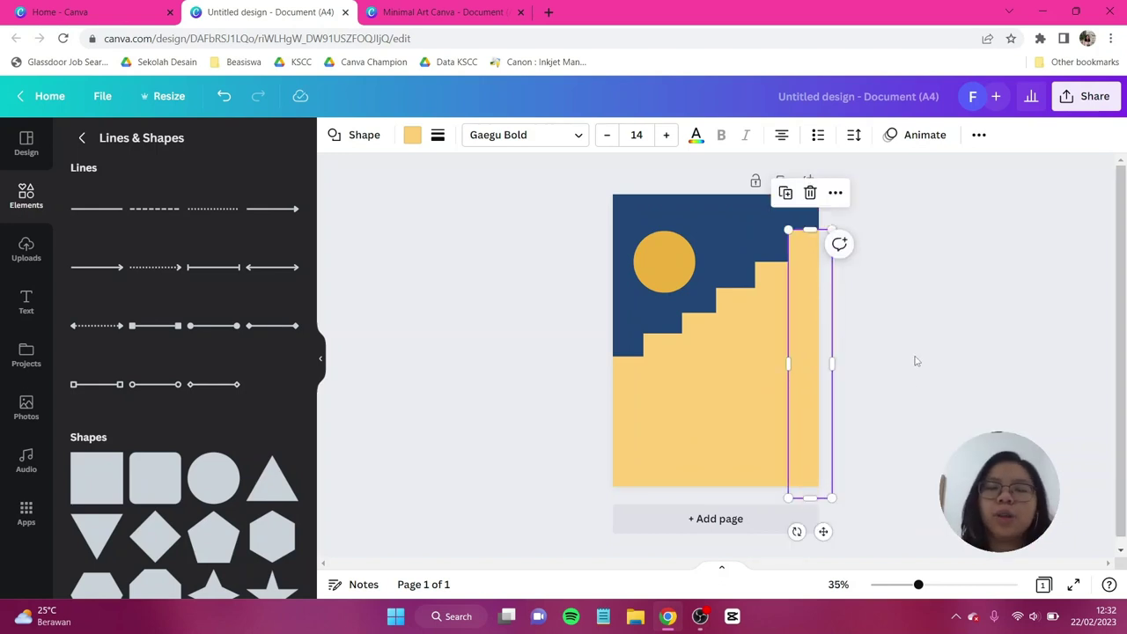
left_click(914, 362)
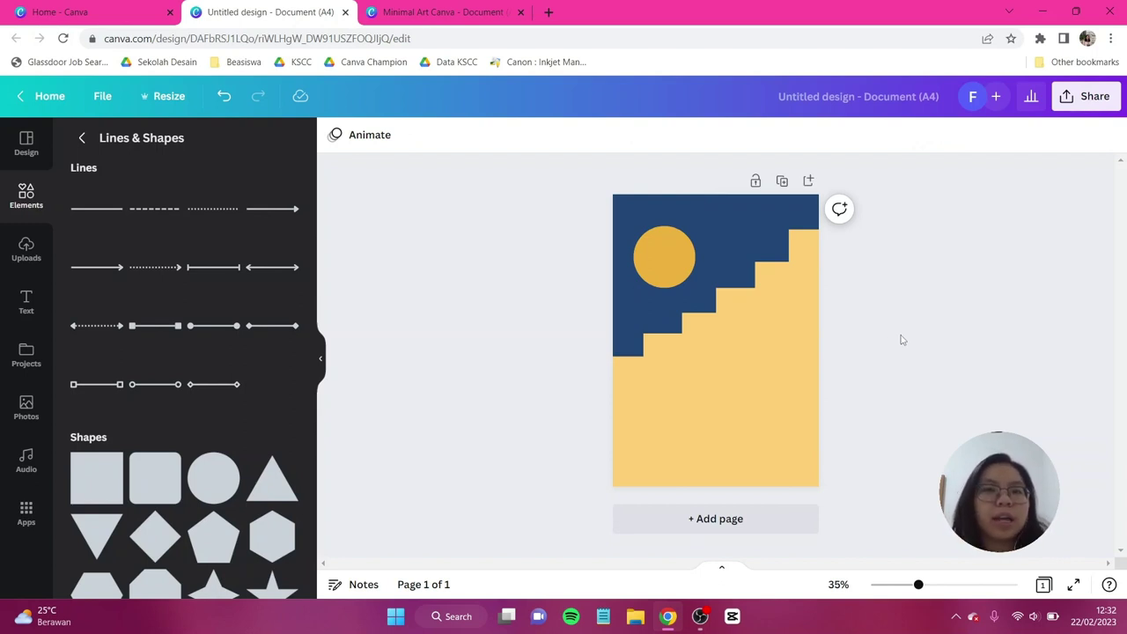
- Add a four-pointed star to the page and fill it with white
scroll(200, 447, "down", 2)
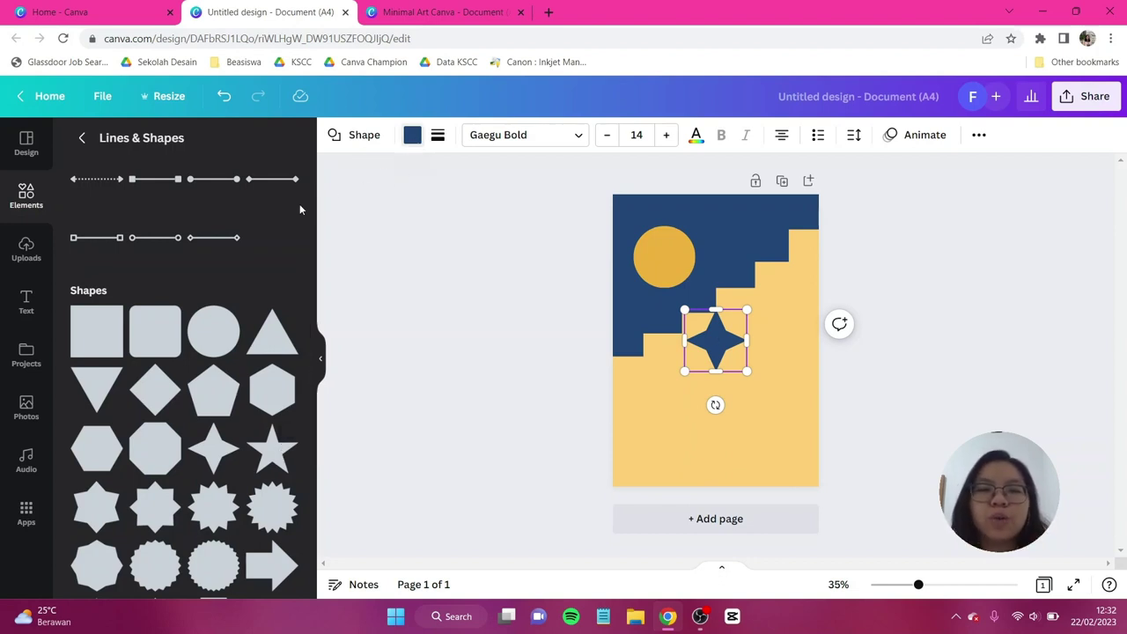
left_click(412, 135)
left_click(85, 248)
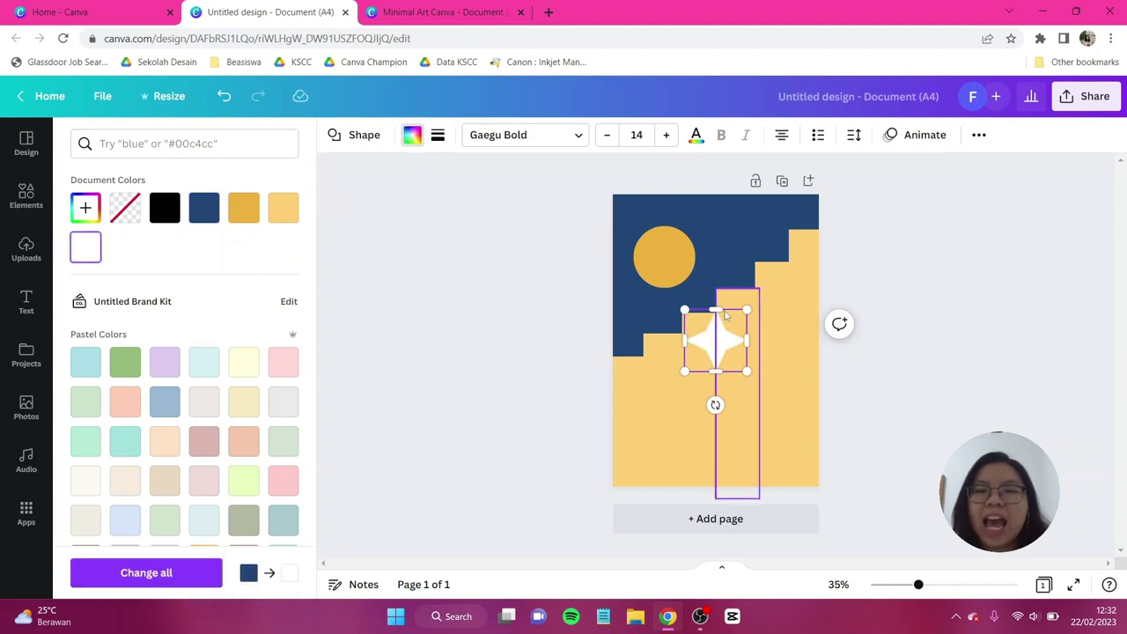
- Shrink the star and scatter larger and smaller copies across the blue sky around the circle
left_click_drag(747, 310, 705, 358)
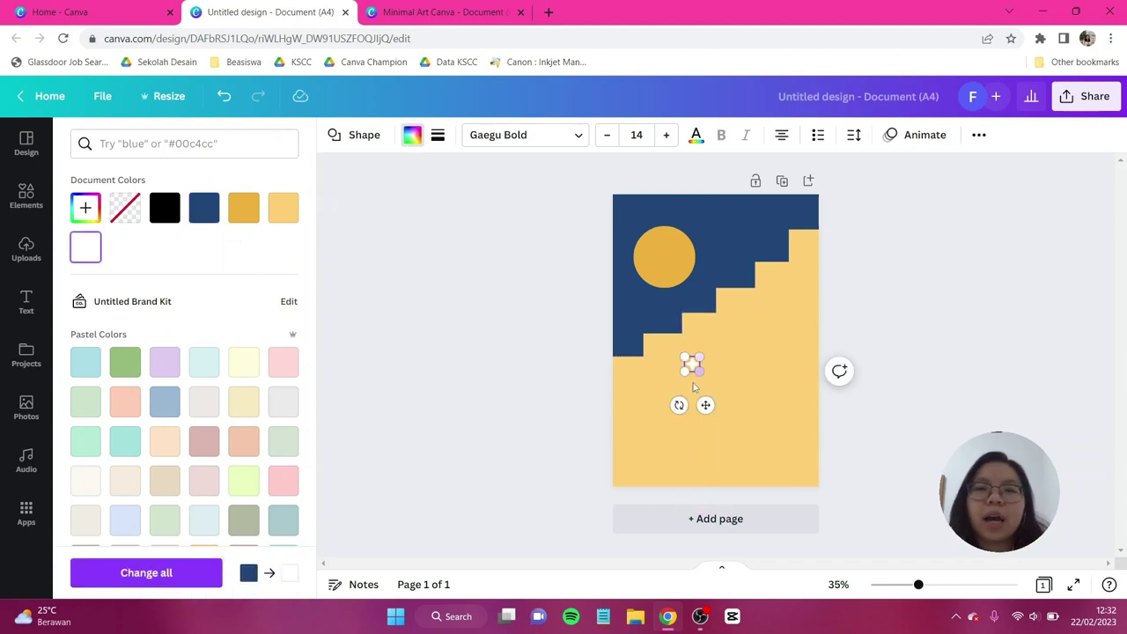
left_click_drag(705, 405, 646, 342)
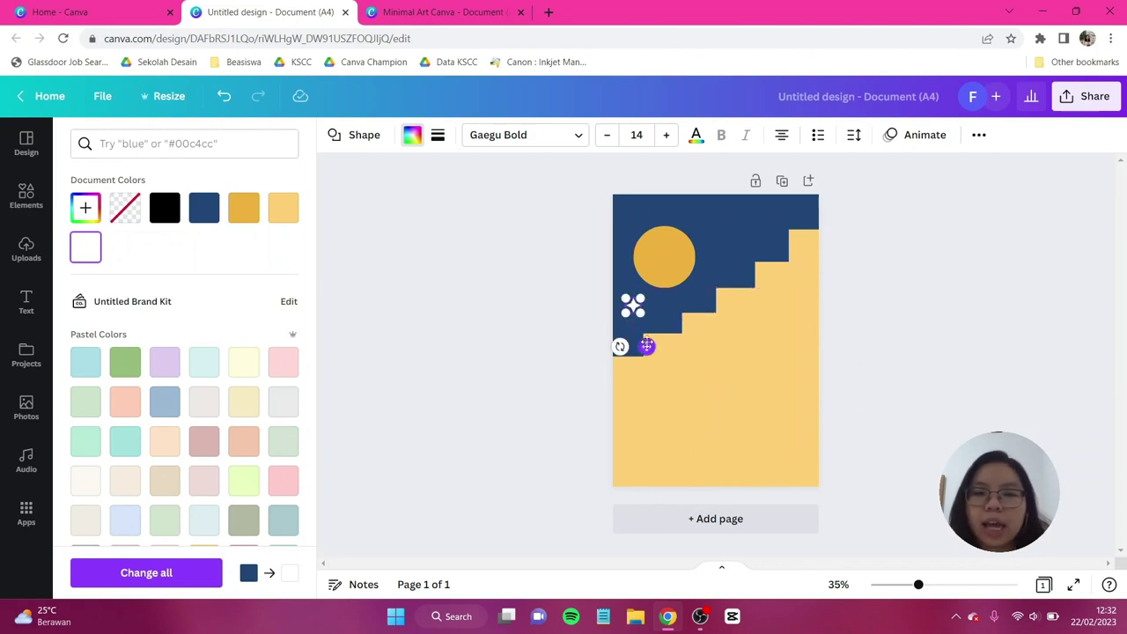
left_click_drag(690, 255, 700, 253)
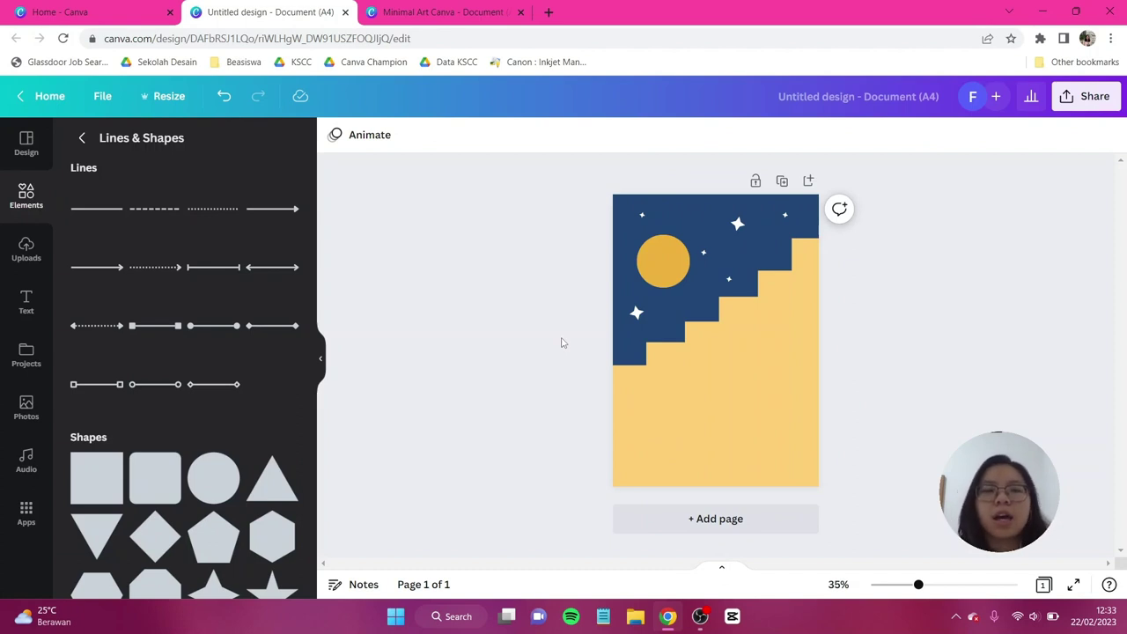
- Add an Arch Up shape to the yellow staircase below the highest steps and make it dark blue like the sky
scroll(176, 297, "down", 1)
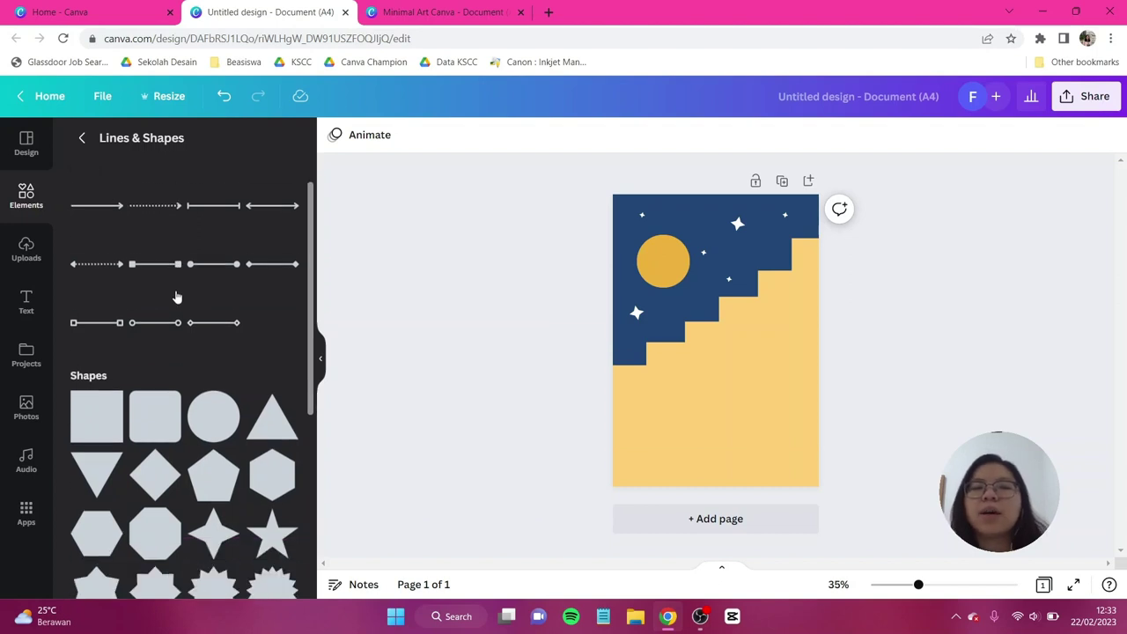
scroll(176, 298, "down", 2)
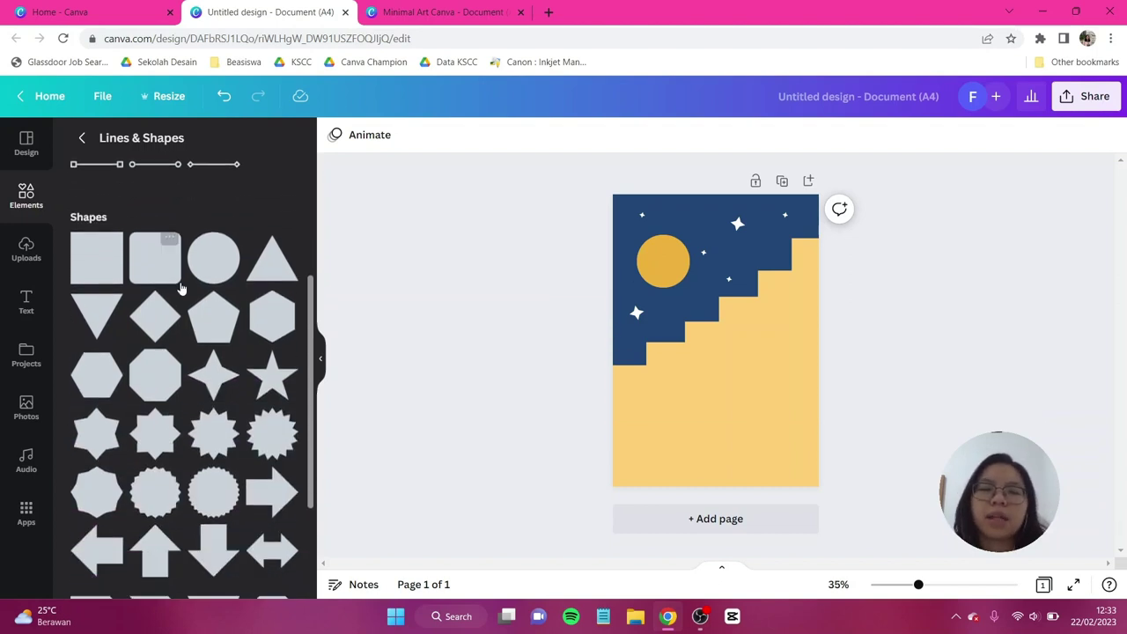
scroll(178, 285, "down", 2)
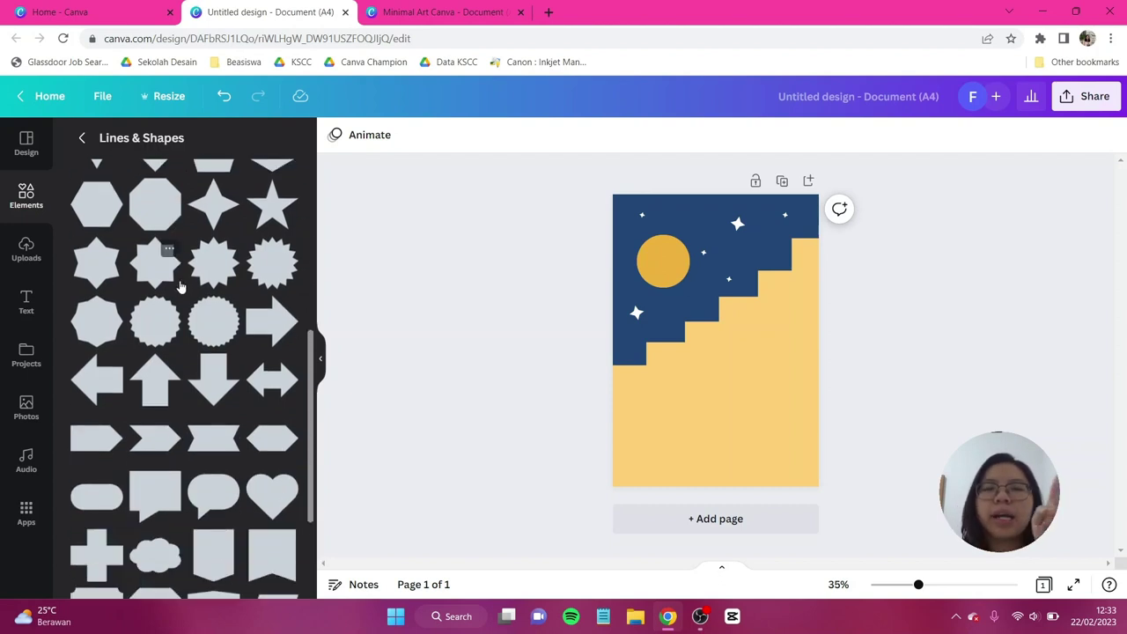
scroll(179, 286, "down", 1)
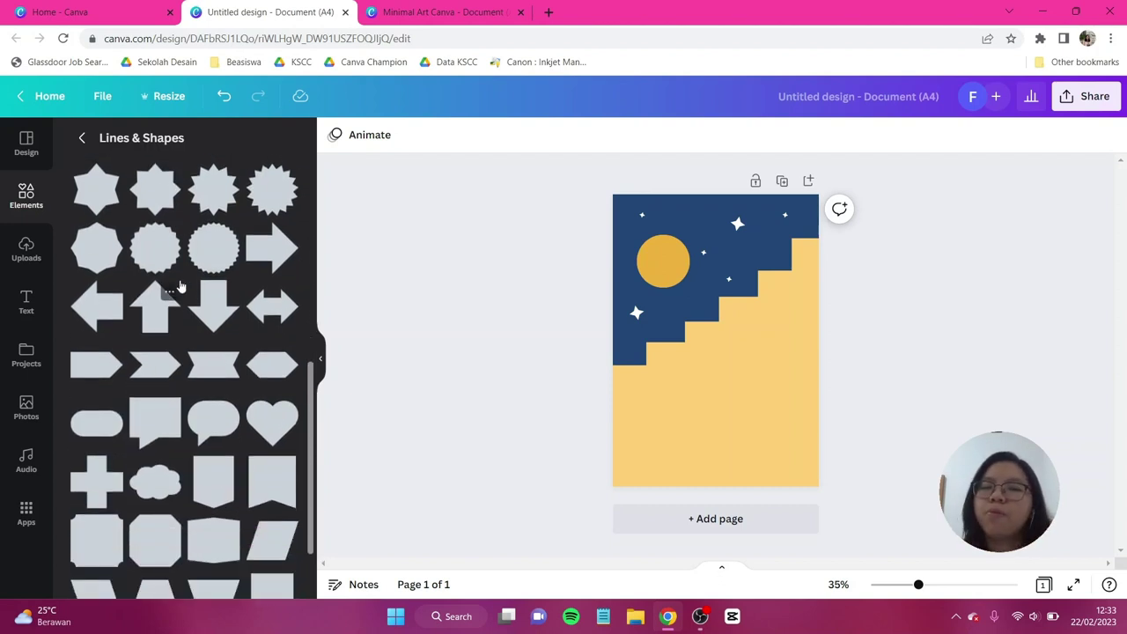
scroll(182, 282, "down", 2)
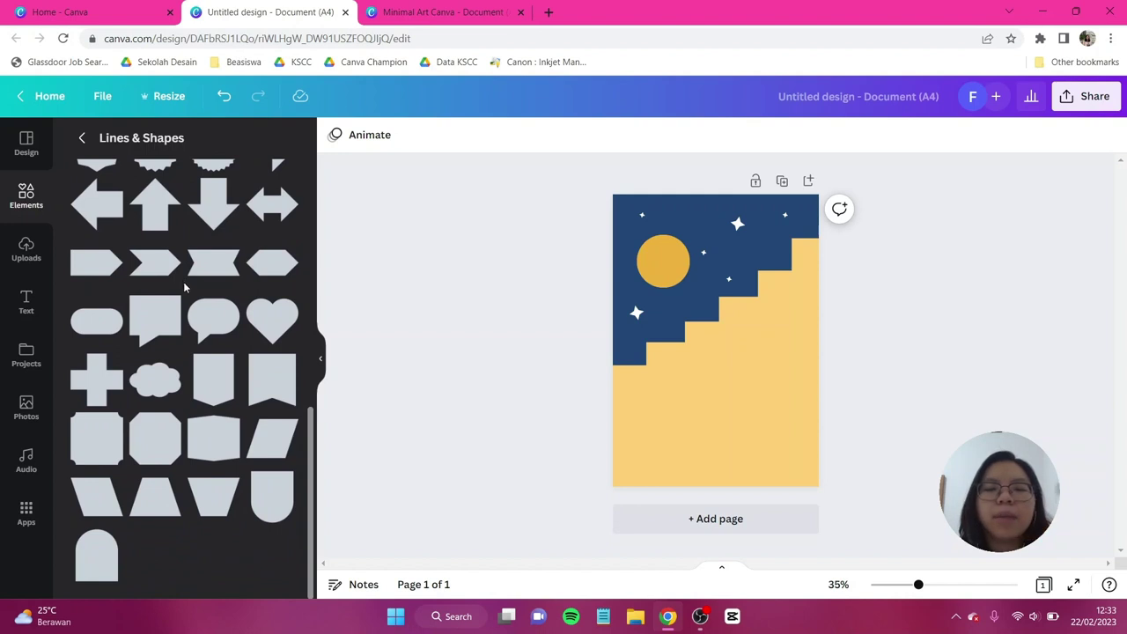
scroll(106, 546, "up", 1)
scroll(105, 551, "down", 1)
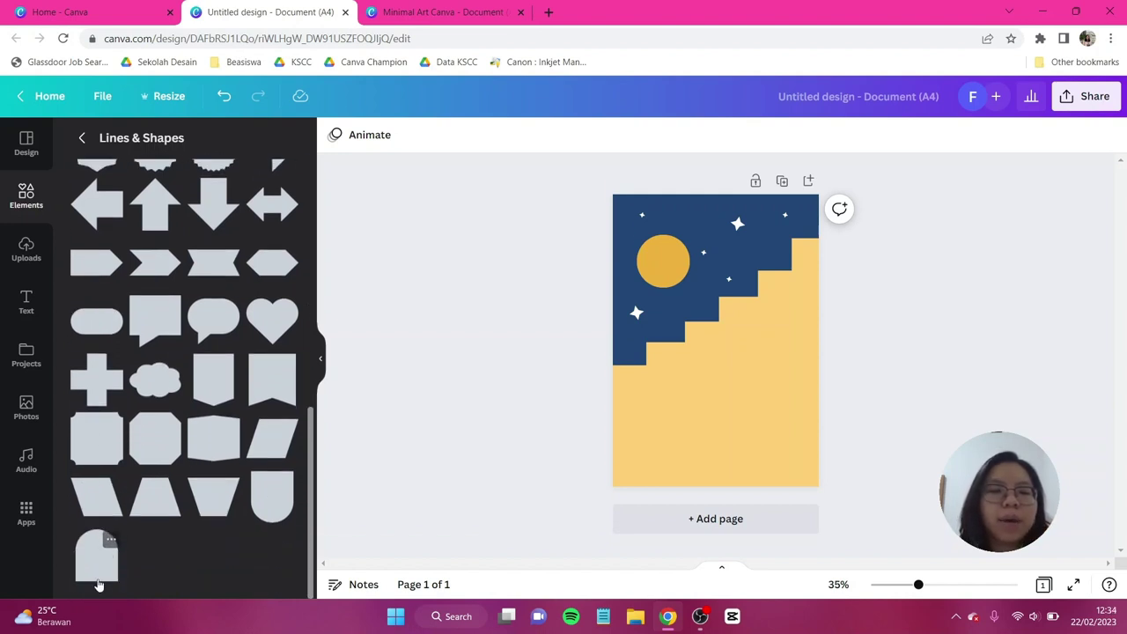
left_click(111, 540)
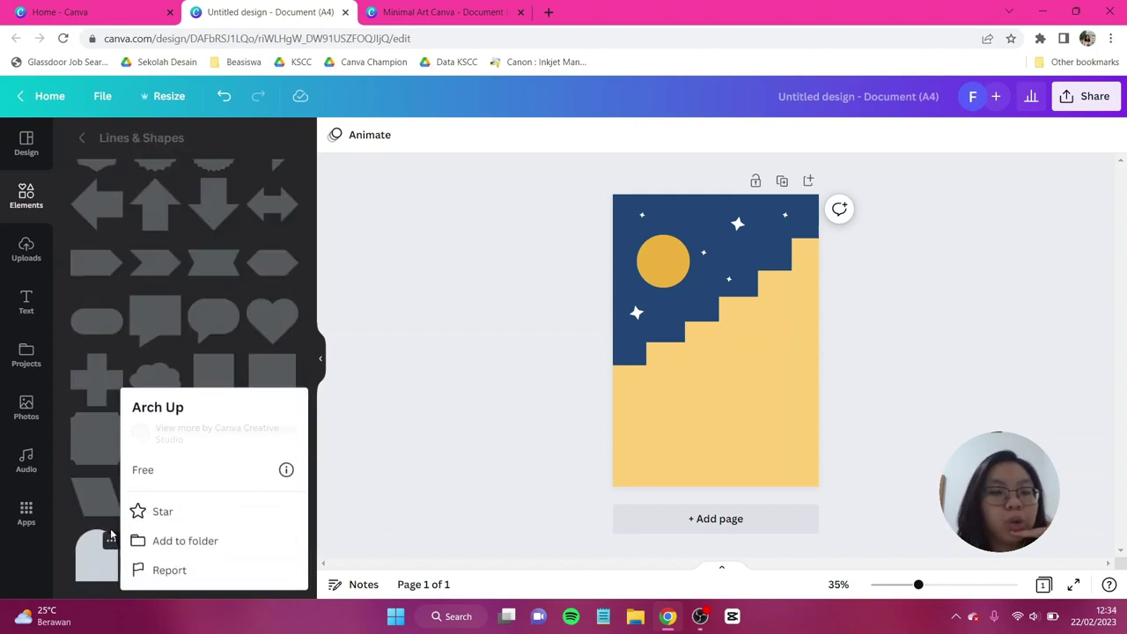
left_click_drag(92, 569, 771, 372)
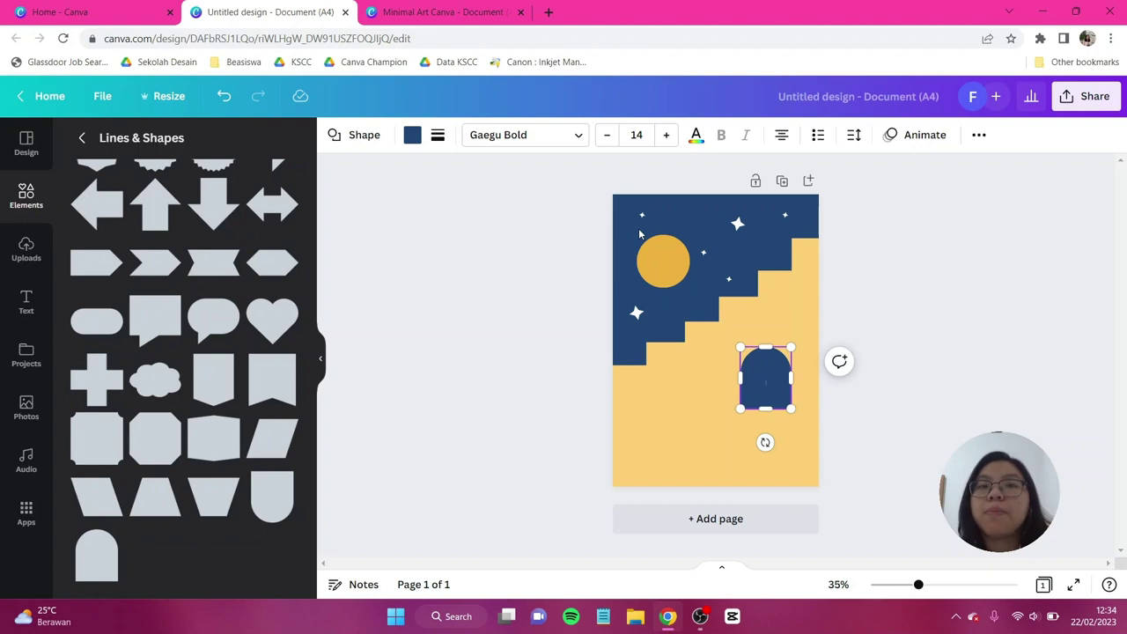
left_click(889, 390)
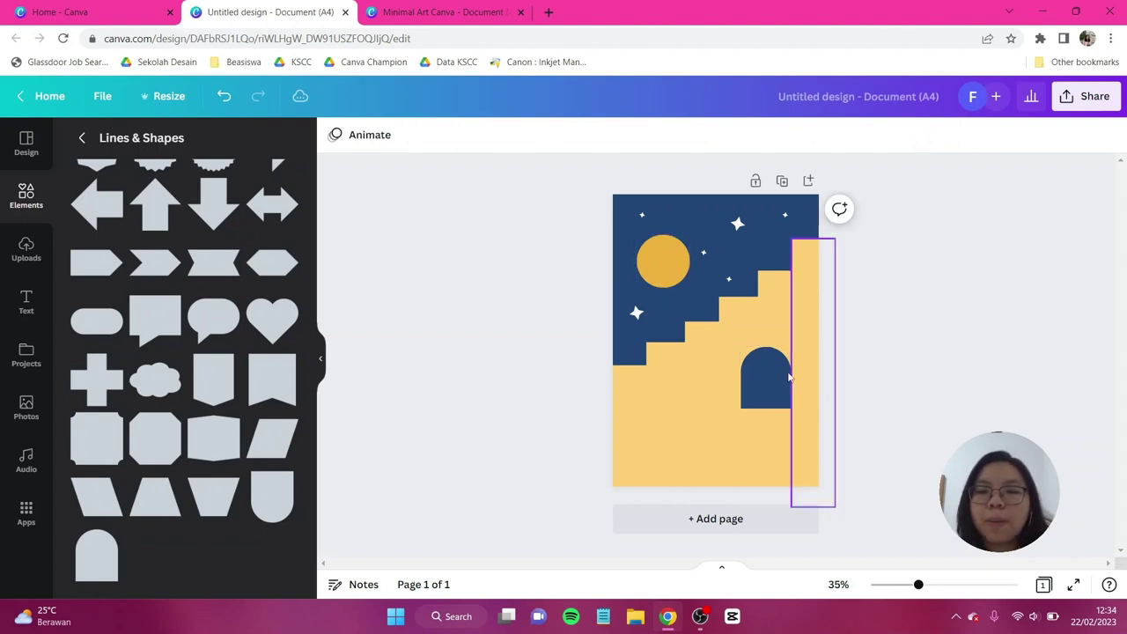
- Make a slightly larger copy of the arch beside the original and fill it with dark brown #6B5325
left_click(777, 374)
left_click_drag(777, 377, 702, 428)
left_click_drag(675, 392, 668, 392)
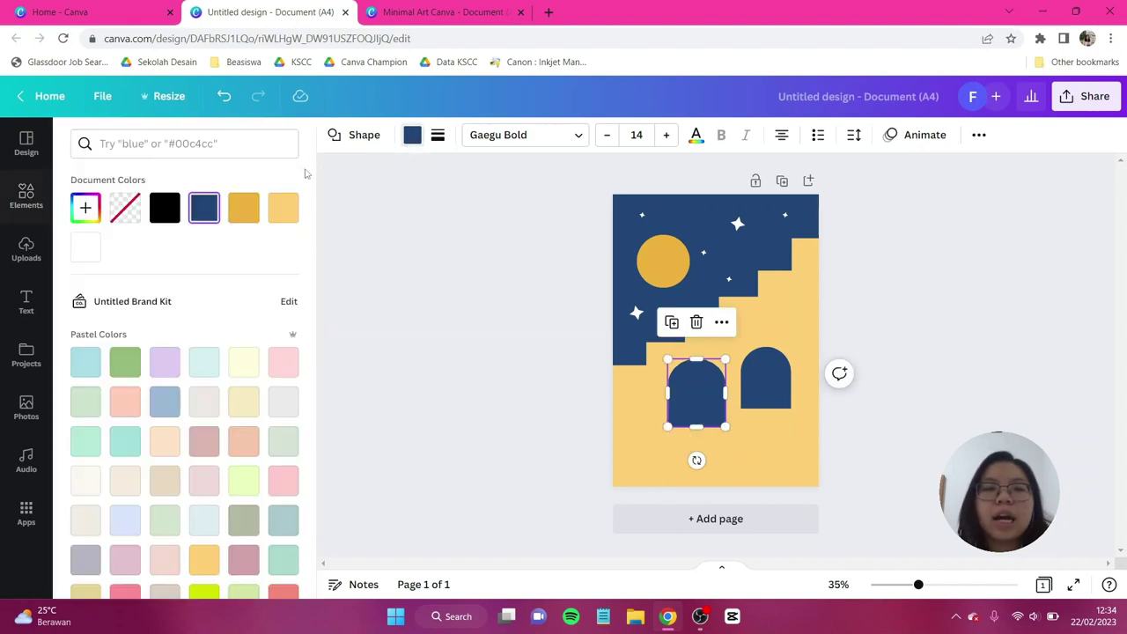
left_click(86, 208)
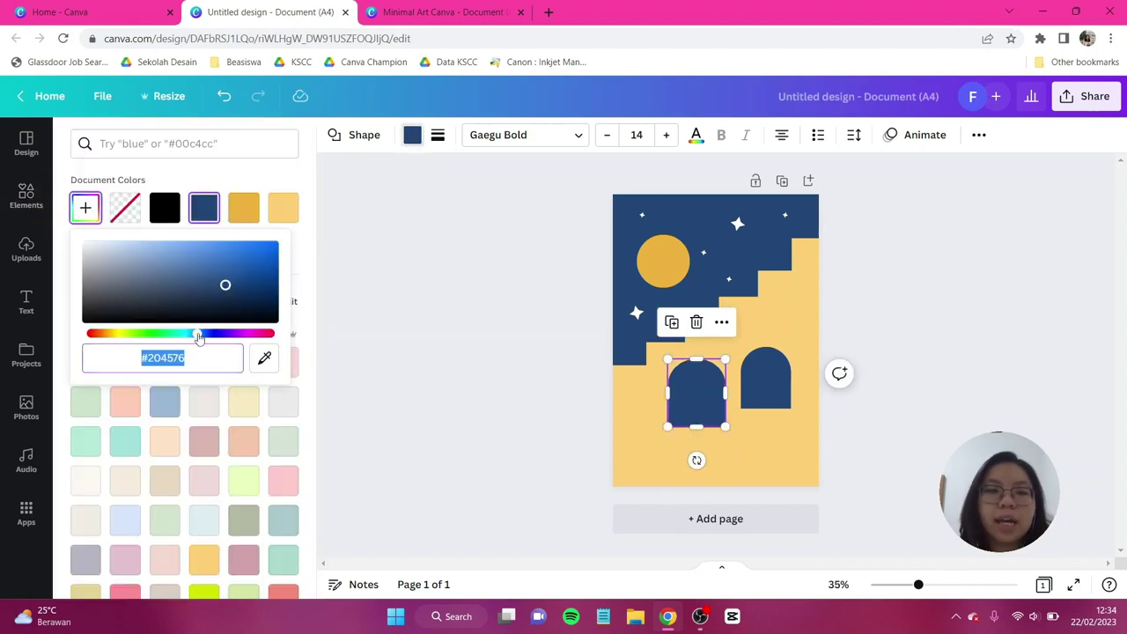
left_click_drag(197, 333, 111, 346)
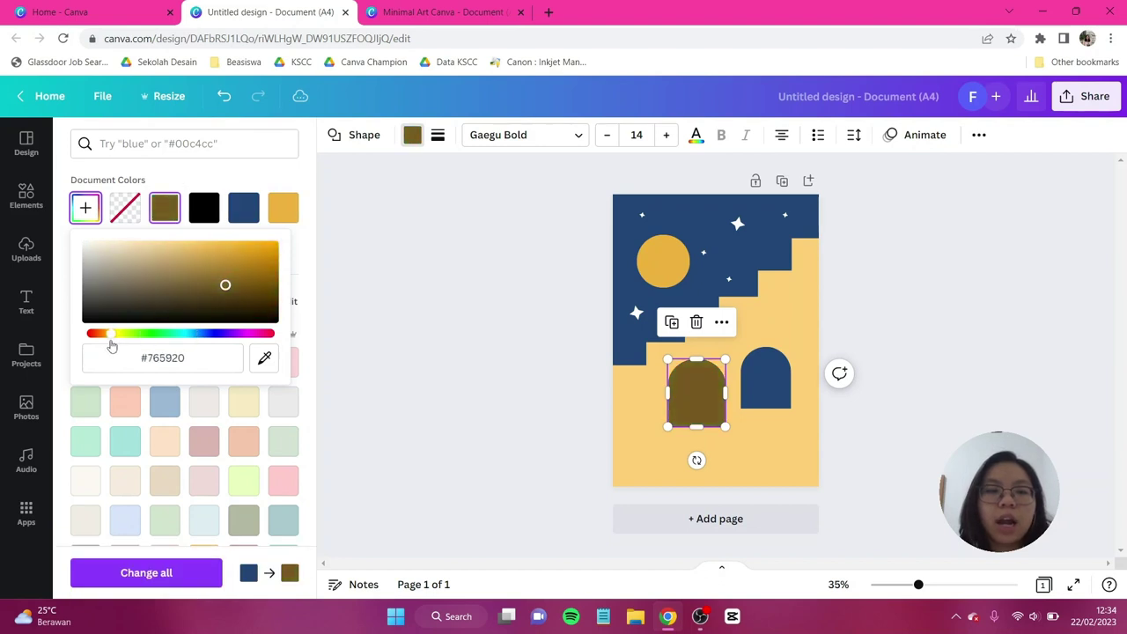
left_click_drag(224, 286, 212, 288)
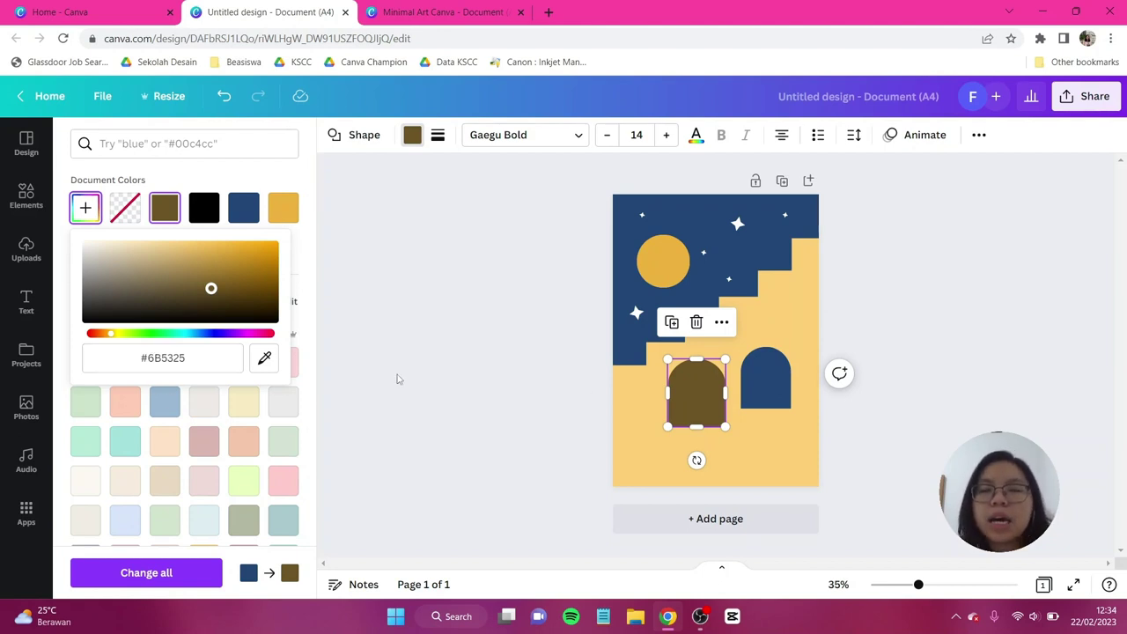
- Place the brown arch behind the blue one as an offset frame and move both slightly up the staircase
left_click_drag(697, 379, 764, 363)
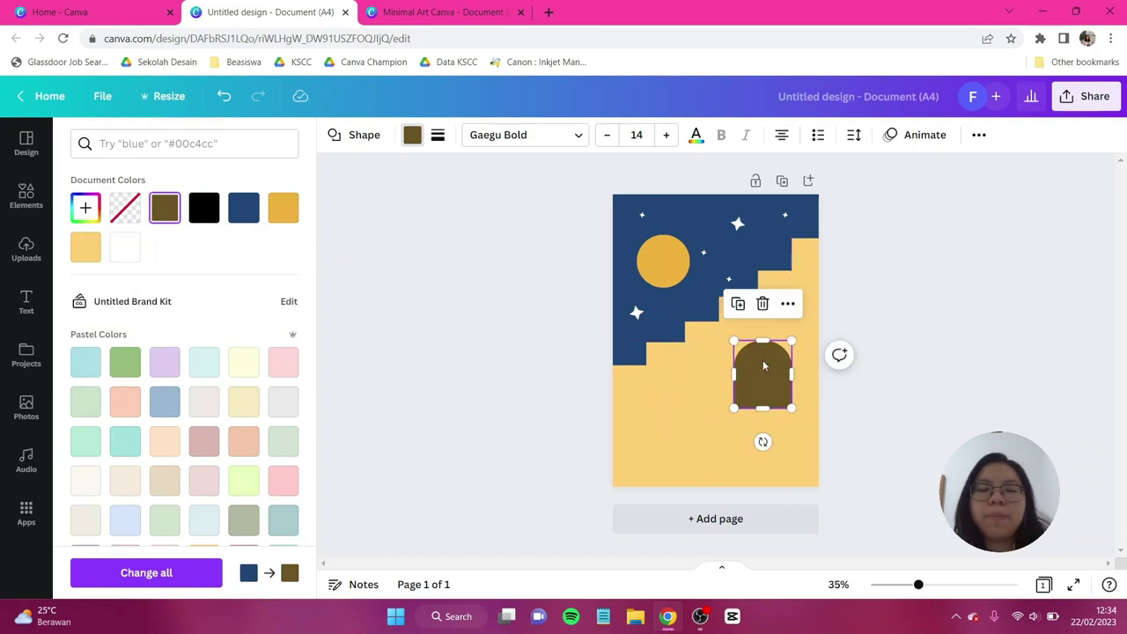
left_click(978, 135)
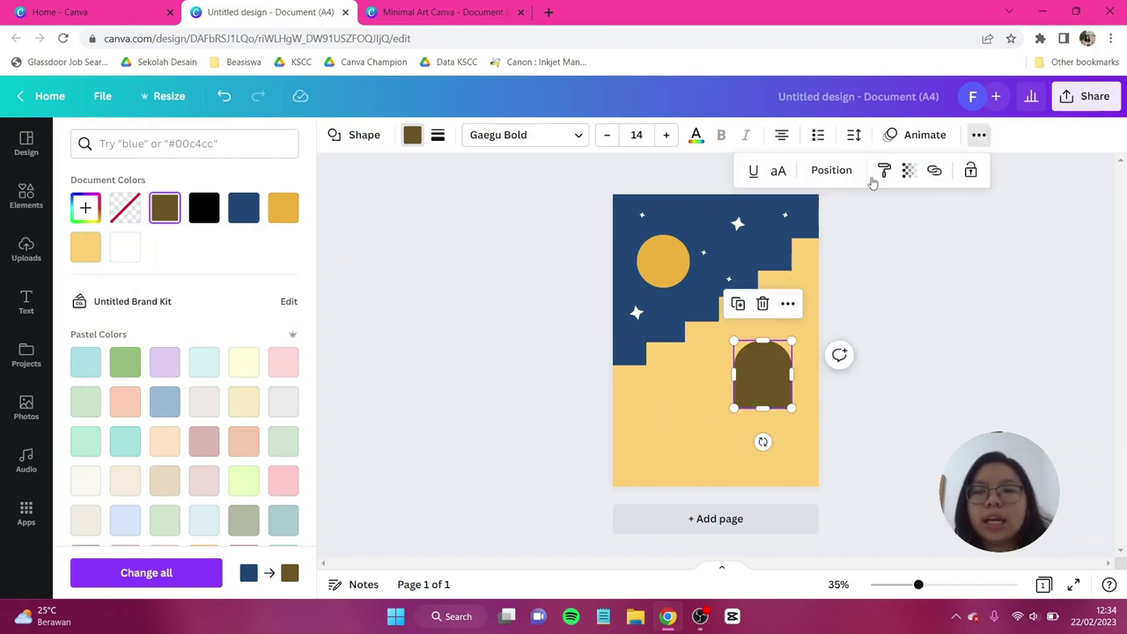
left_click(832, 170)
left_click(748, 216)
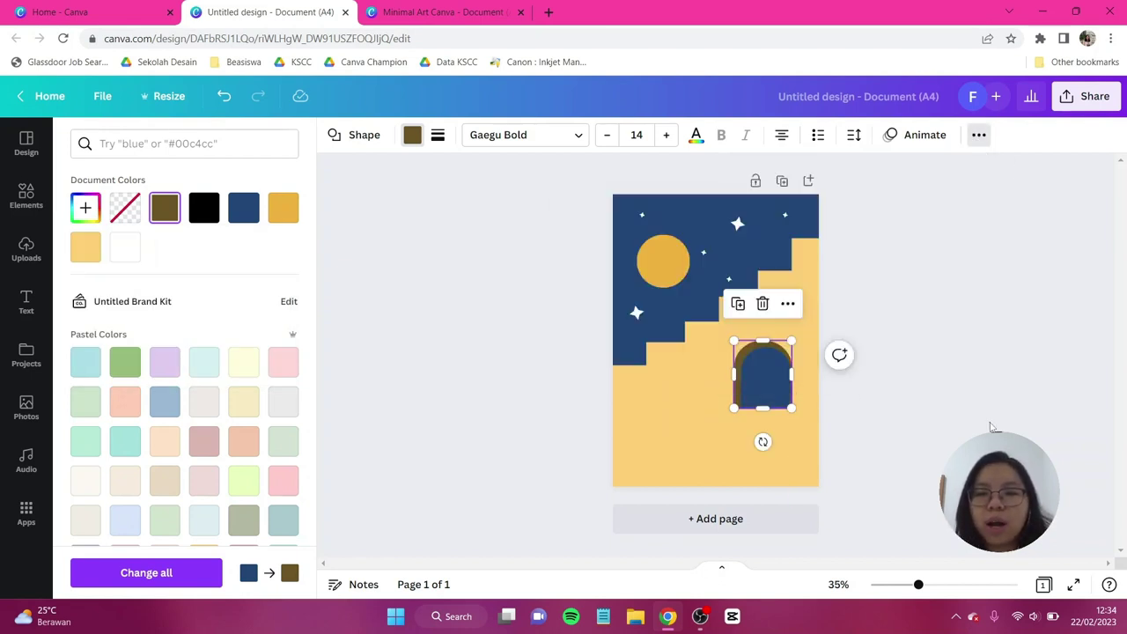
left_click(916, 402)
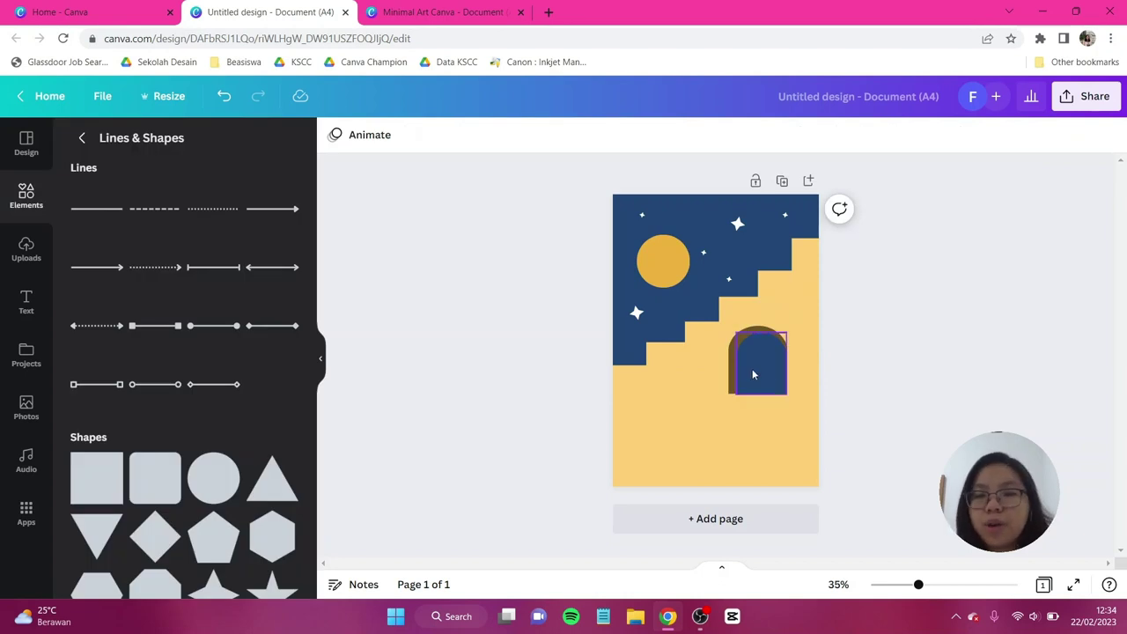
left_click_drag(753, 345, 755, 341)
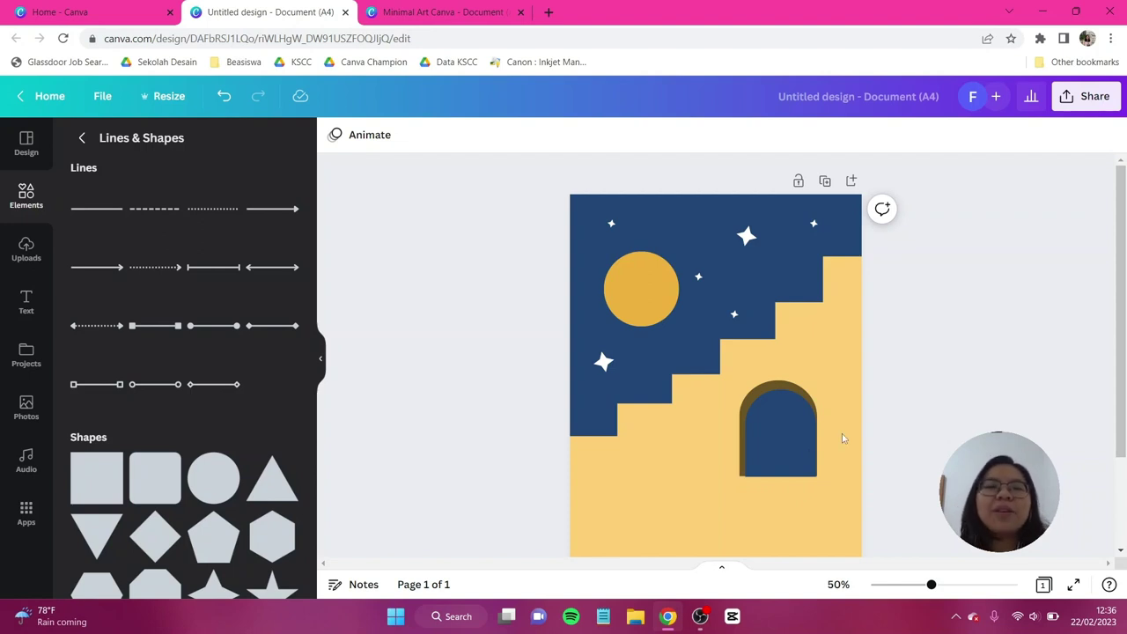
- Add a circle flattened into a wide ellipse on the yellow area below the lower stairs
scroll(130, 384, "down", 3)
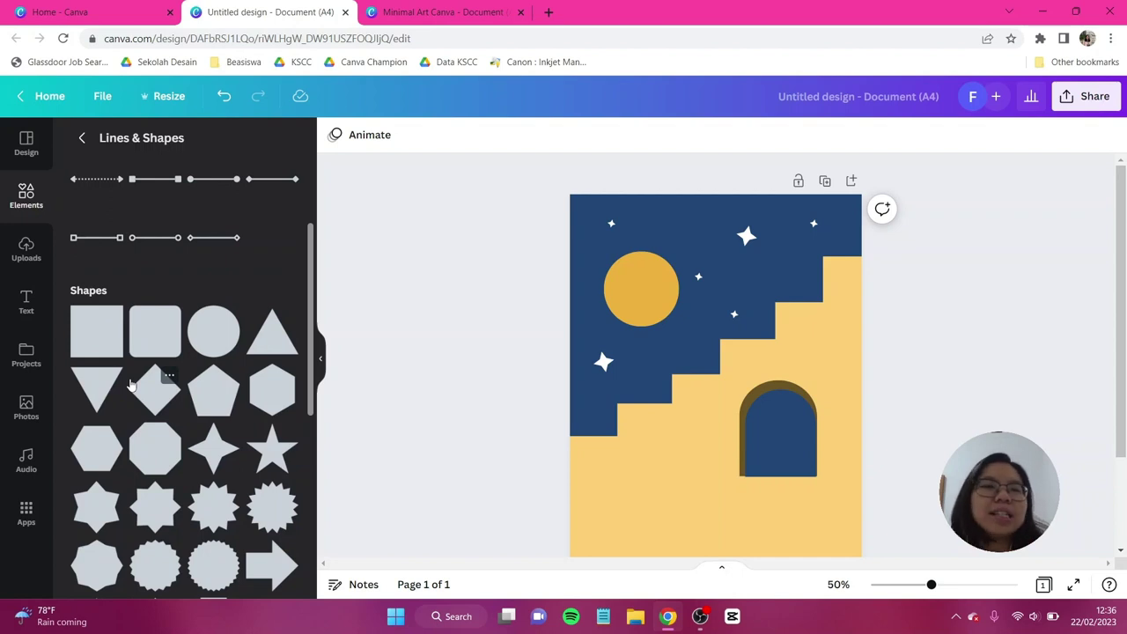
scroll(207, 280, "down", 2)
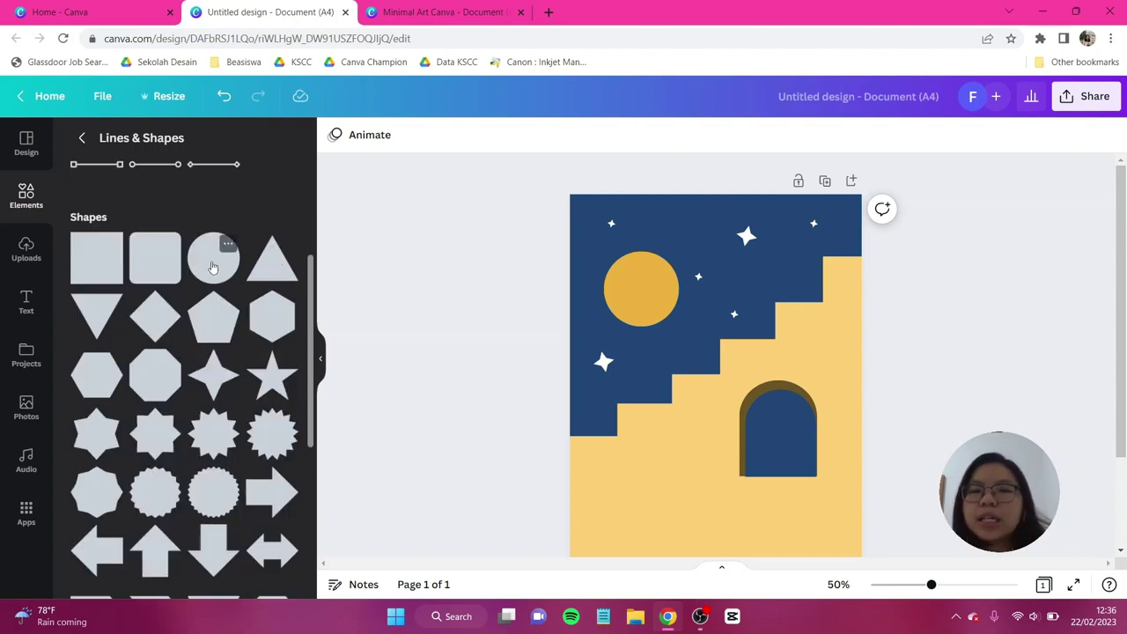
left_click(213, 267)
left_click_drag(715, 353, 683, 421)
scroll(697, 445, "down", 1)
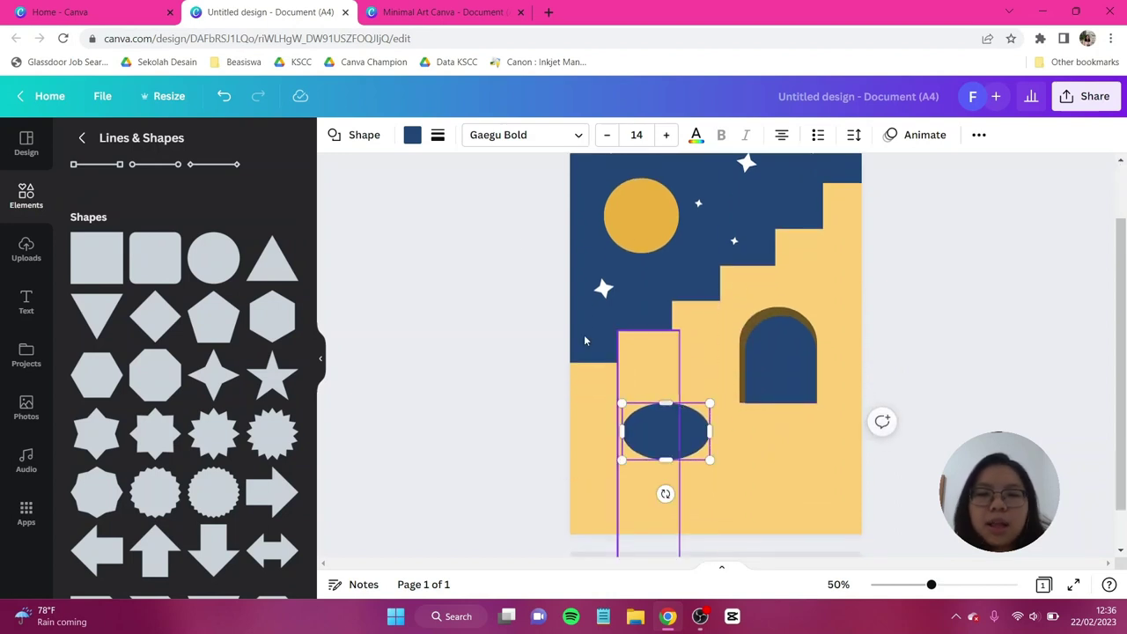
- Fill the ellipse with light grey #D4D6D8
left_click(412, 135)
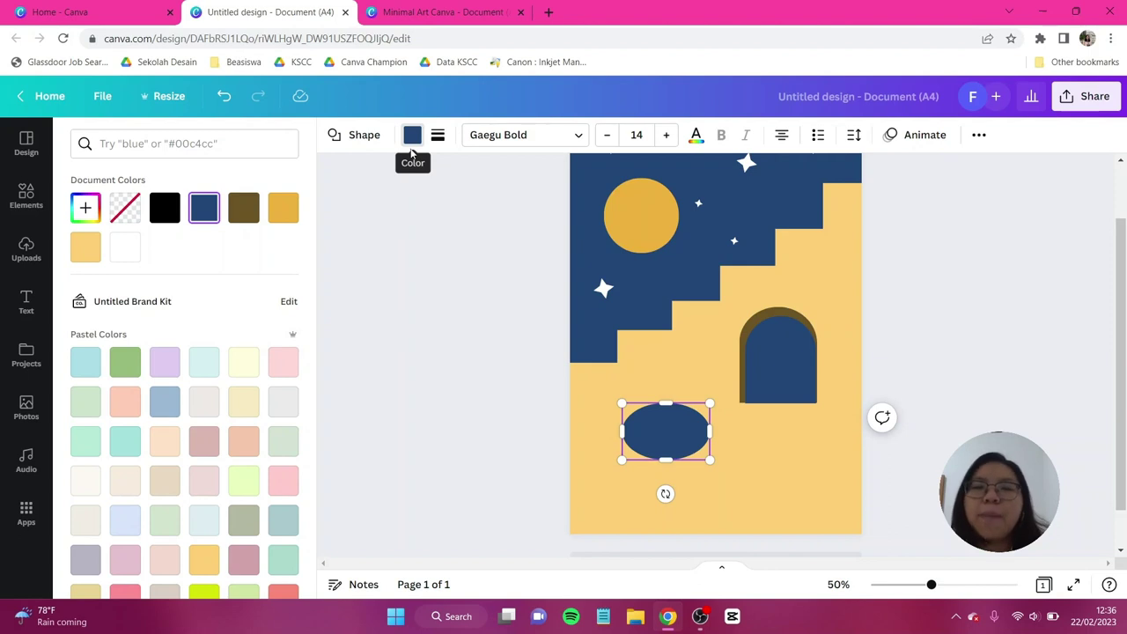
left_click(85, 216)
left_click_drag(227, 282, 86, 253)
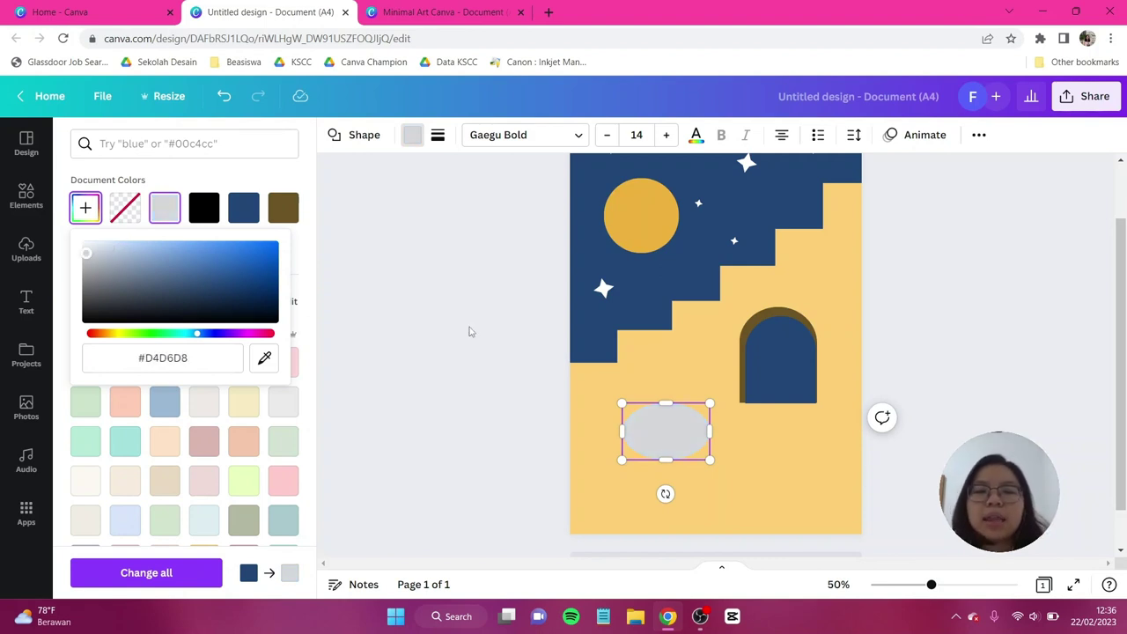
key("Escape")
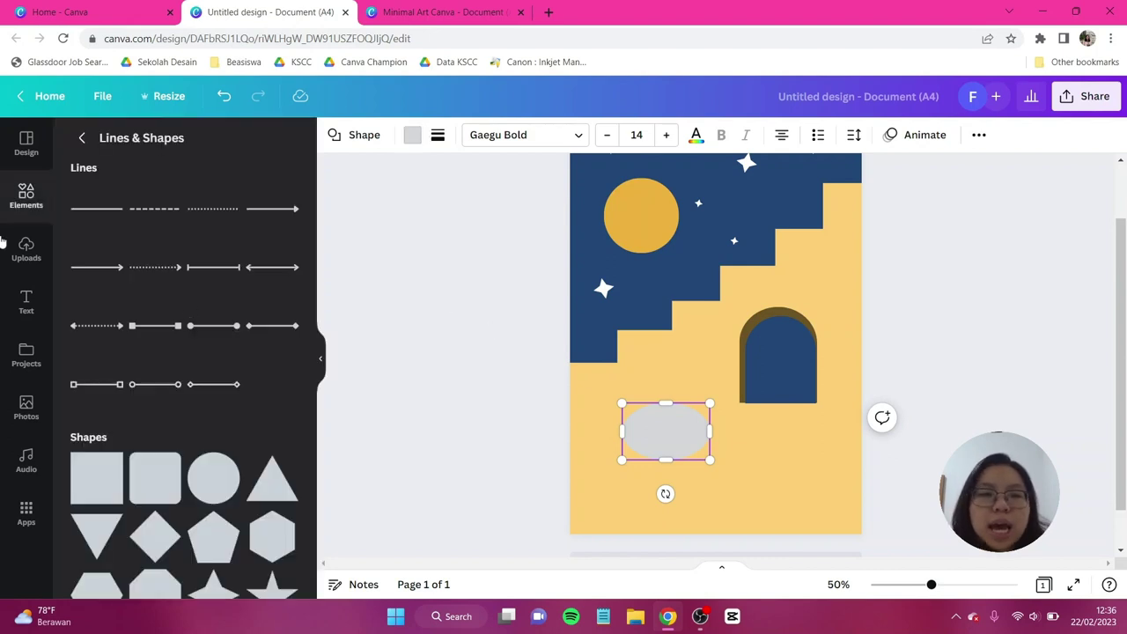
- Add a triangle, fill it with the ellipse's grey #D4D6D8 and set its corner rounding to 34
scroll(86, 295, "down", 2)
scroll(86, 297, "down", 3)
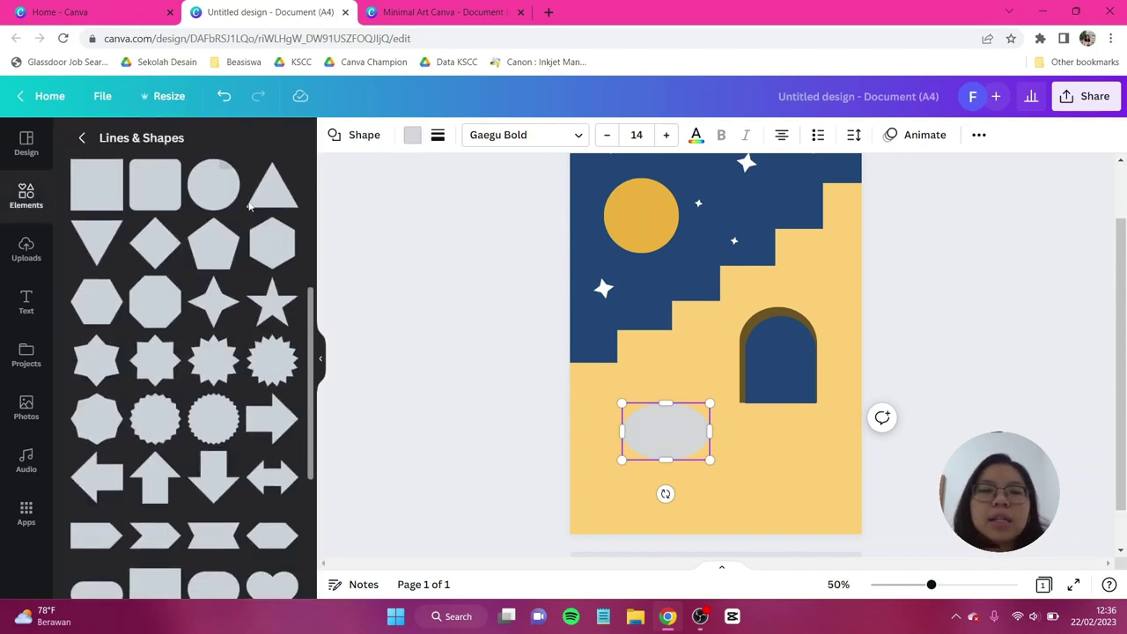
left_click(269, 196)
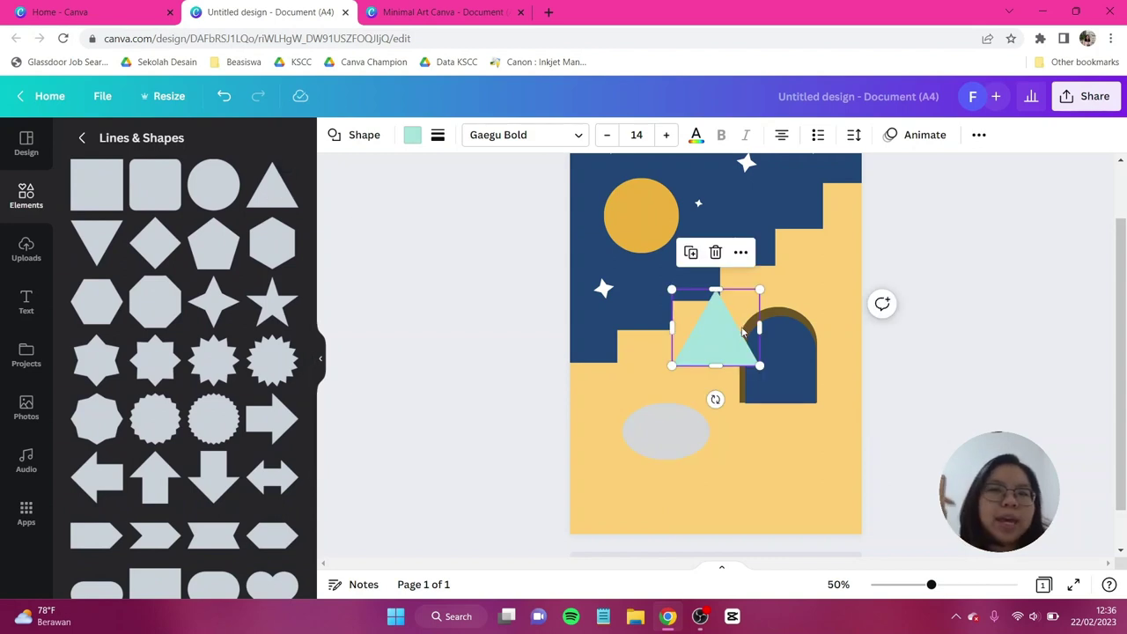
left_click(411, 137)
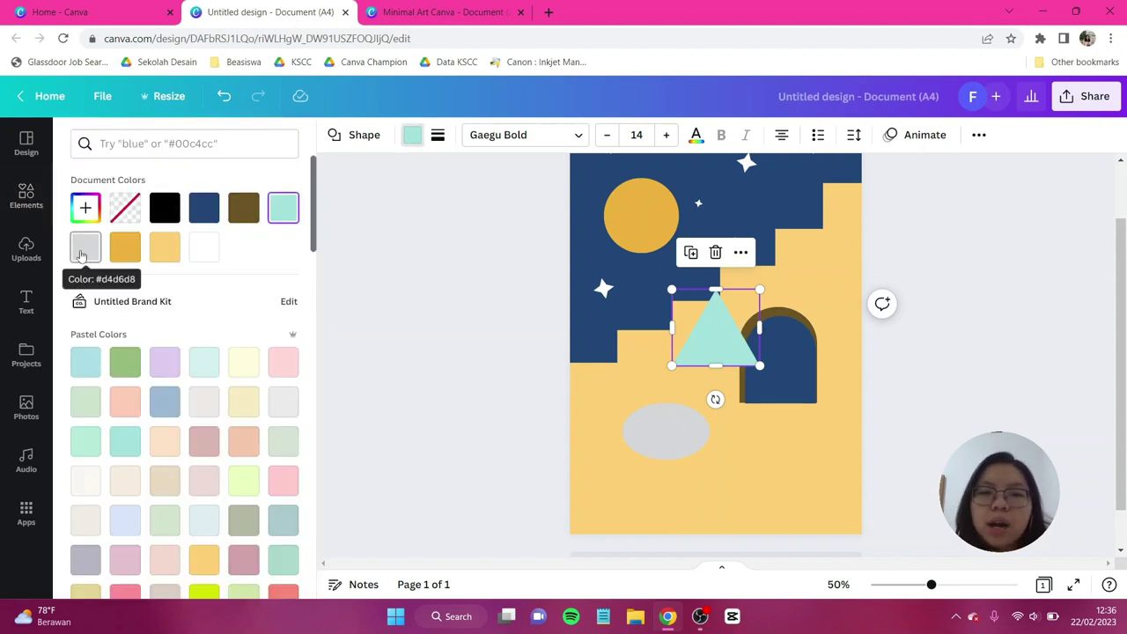
left_click(79, 254)
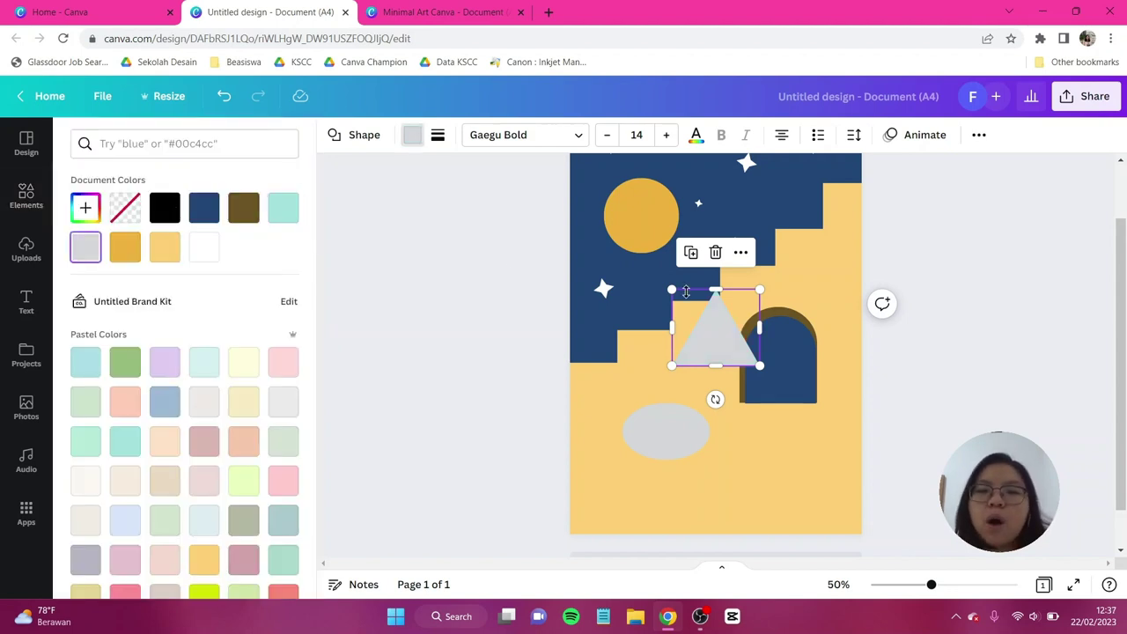
left_click(438, 137)
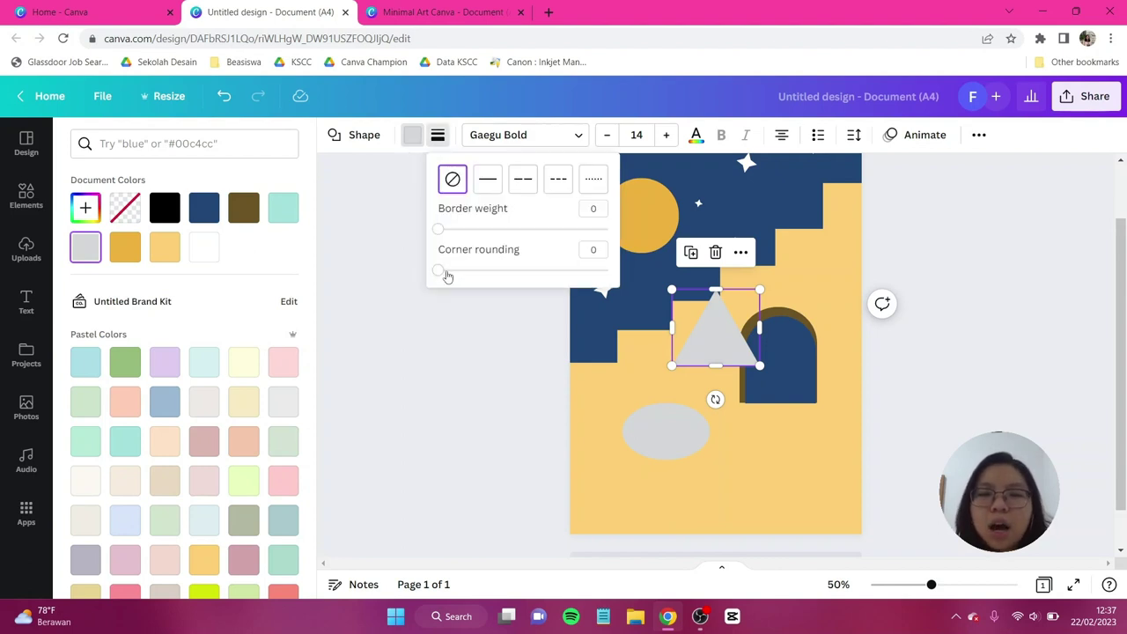
left_click_drag(437, 270, 497, 271)
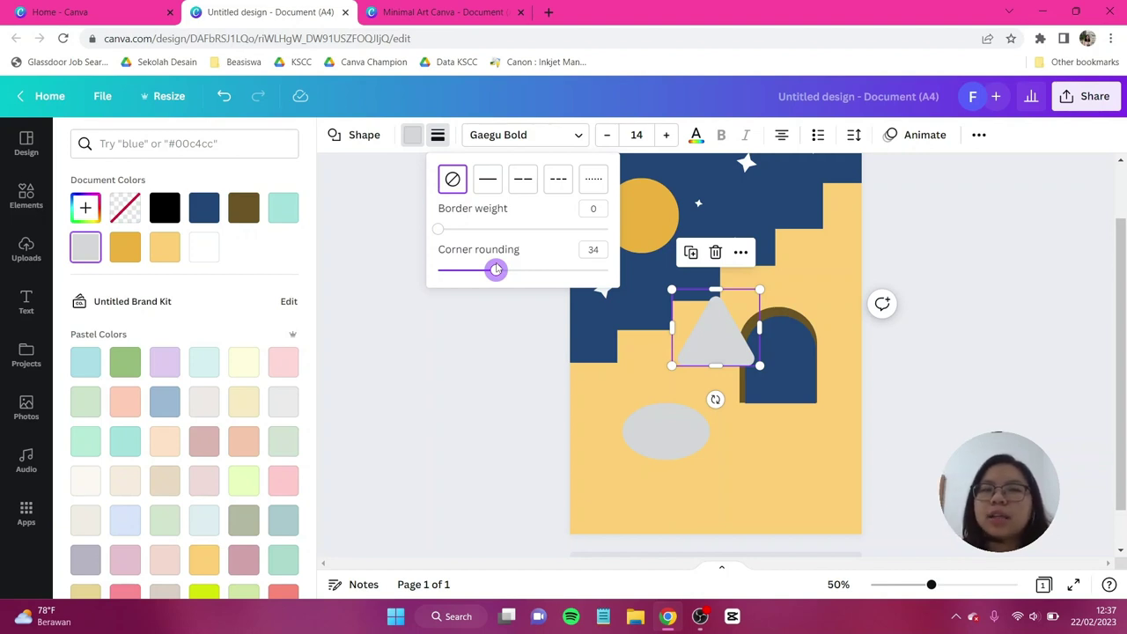
- Shrink the triangle into a left ear tilted about -22° on the ellipse, reduce its corner rounding, and add an oppositely tilted copy as the right ear
left_click_drag(716, 328, 651, 407)
left_click_drag(626, 456, 643, 458)
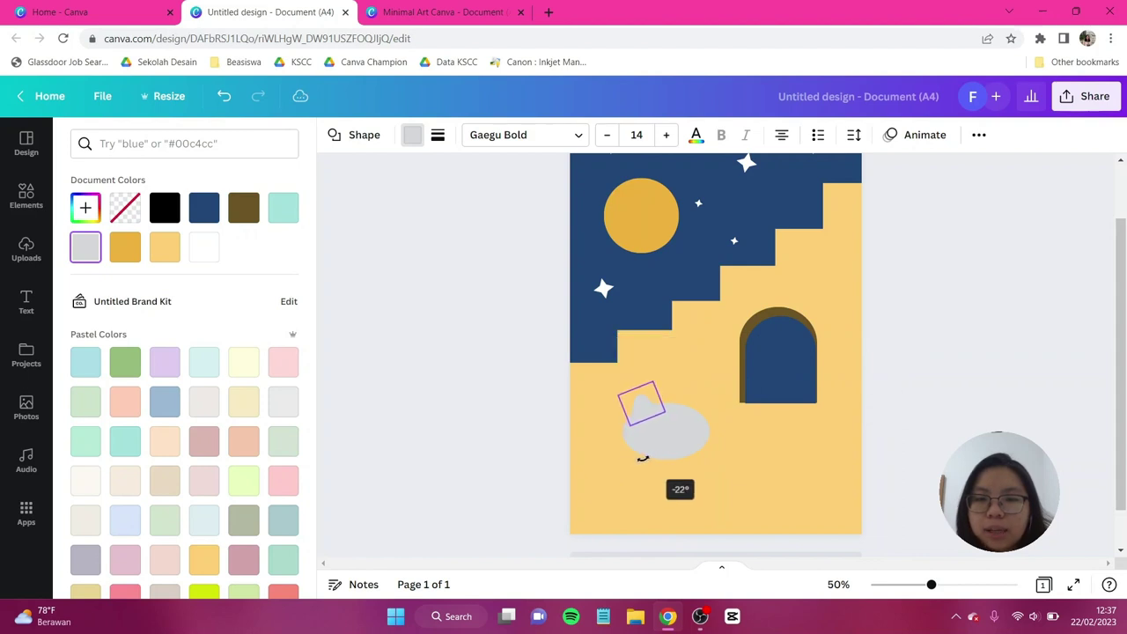
left_click(438, 134)
left_click_drag(491, 269, 479, 273)
mouse_move(675, 443)
left_mouse_down()
mouse_move(719, 441)
mouse_move(658, 472)
mouse_move(659, 458)
left_mouse_up()
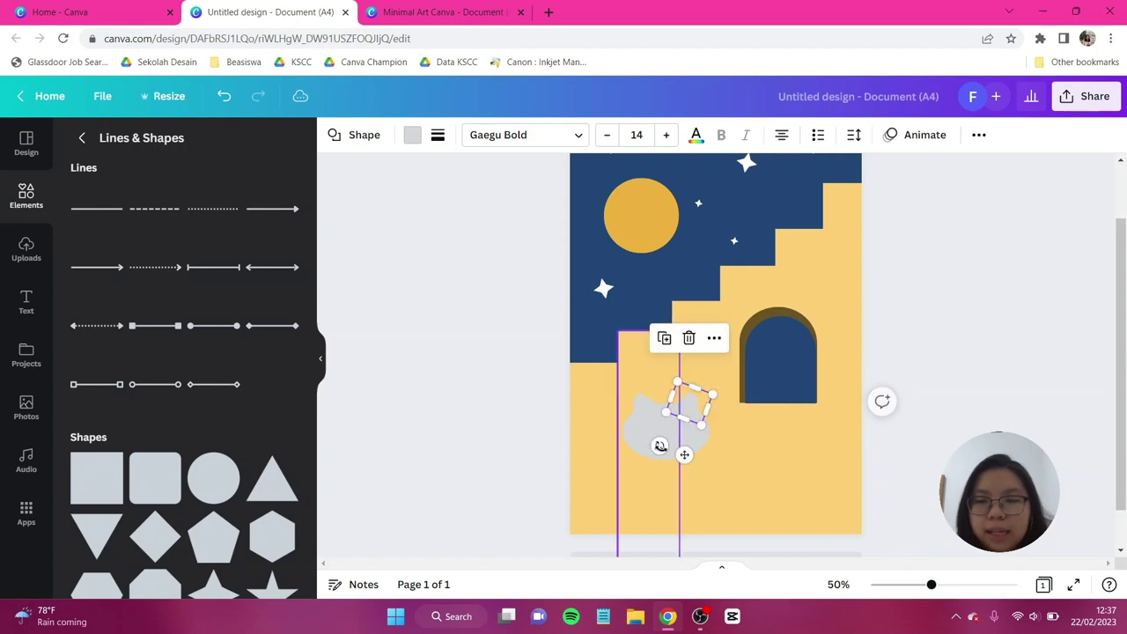
- Select the grey ellipse with both ears, shrink them together and position the cat head inside the blue arch
left_click(661, 440)
left_click_drag(713, 377, 776, 368)
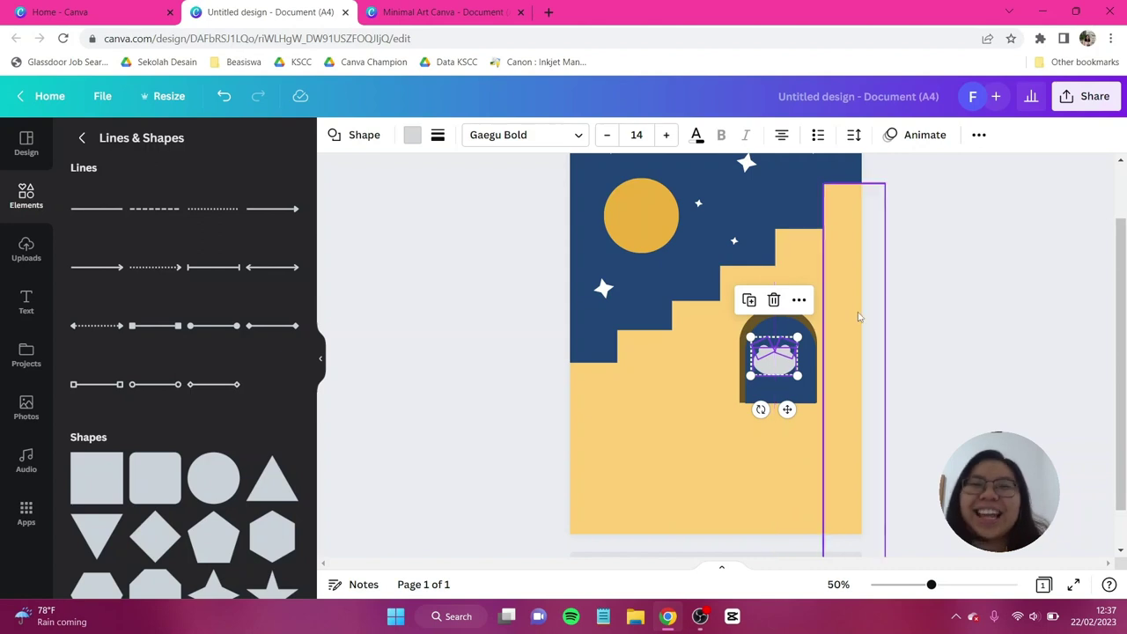
left_click_drag(777, 364, 779, 362)
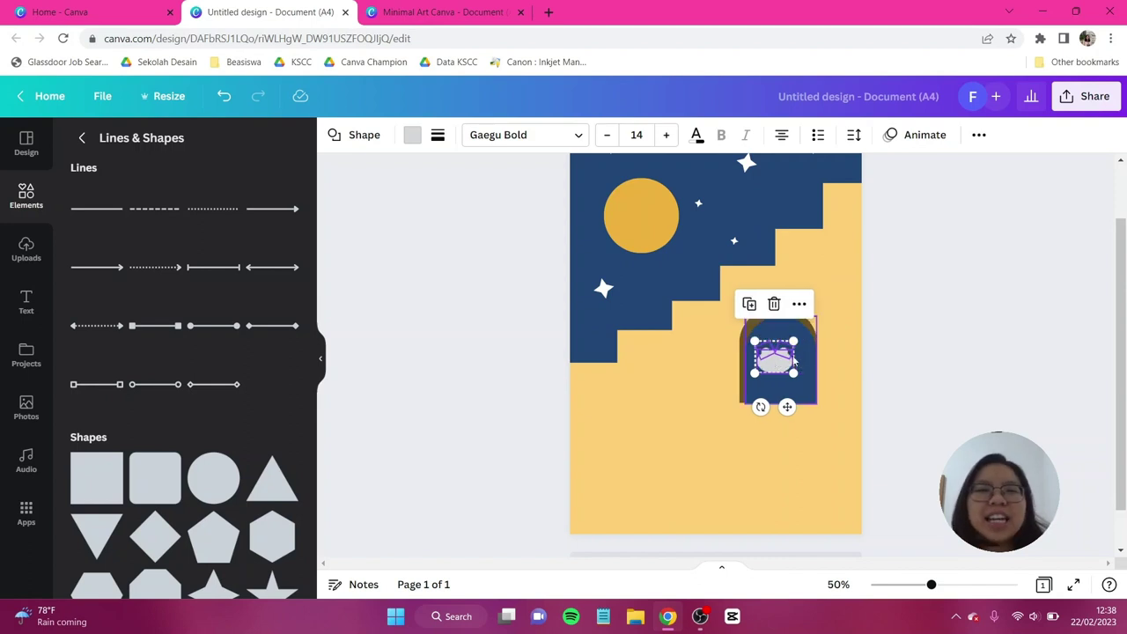
left_click_drag(780, 361, 783, 357)
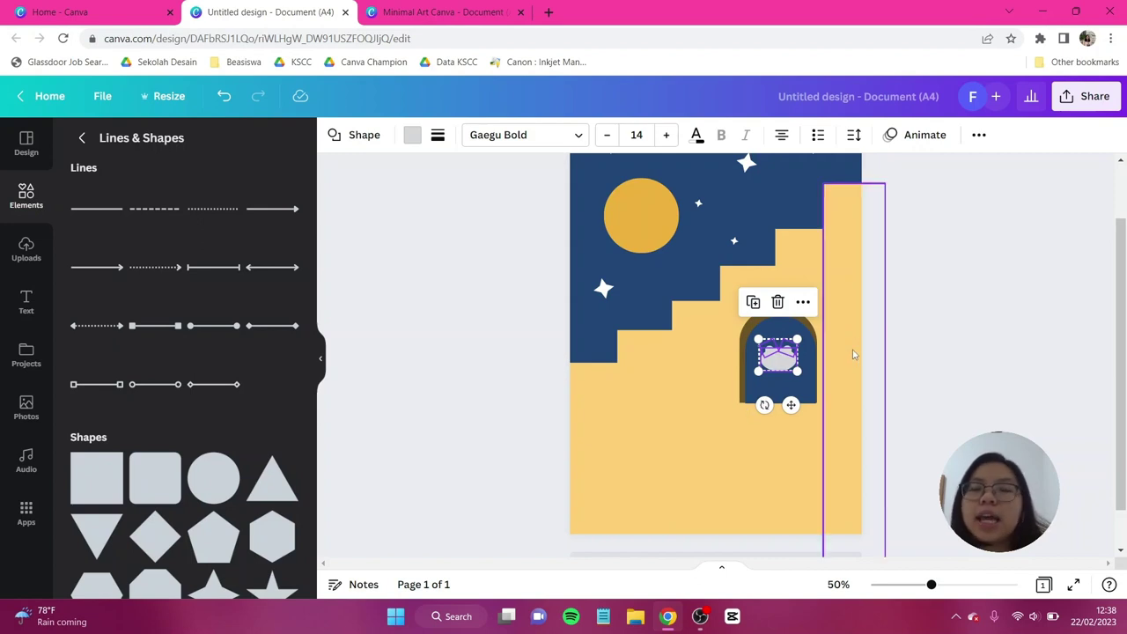
- Duplicate the cat head's grey ellipse and reshape the copy into a tall oval body directly beneath the head
left_click(829, 373)
scroll(832, 368, "up", 5)
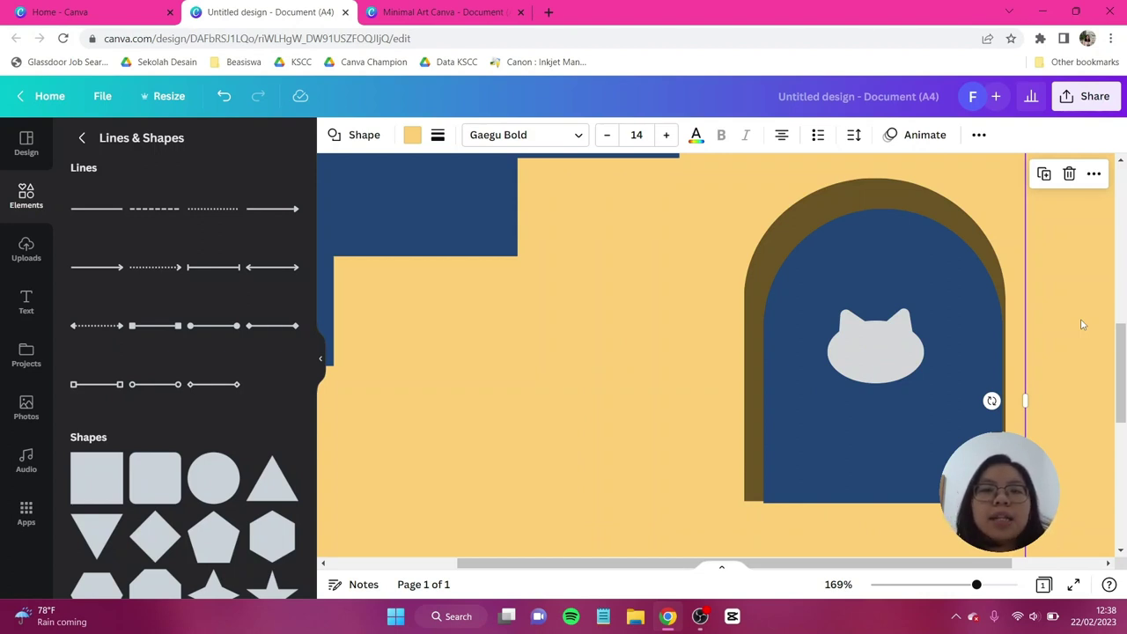
left_click(888, 345)
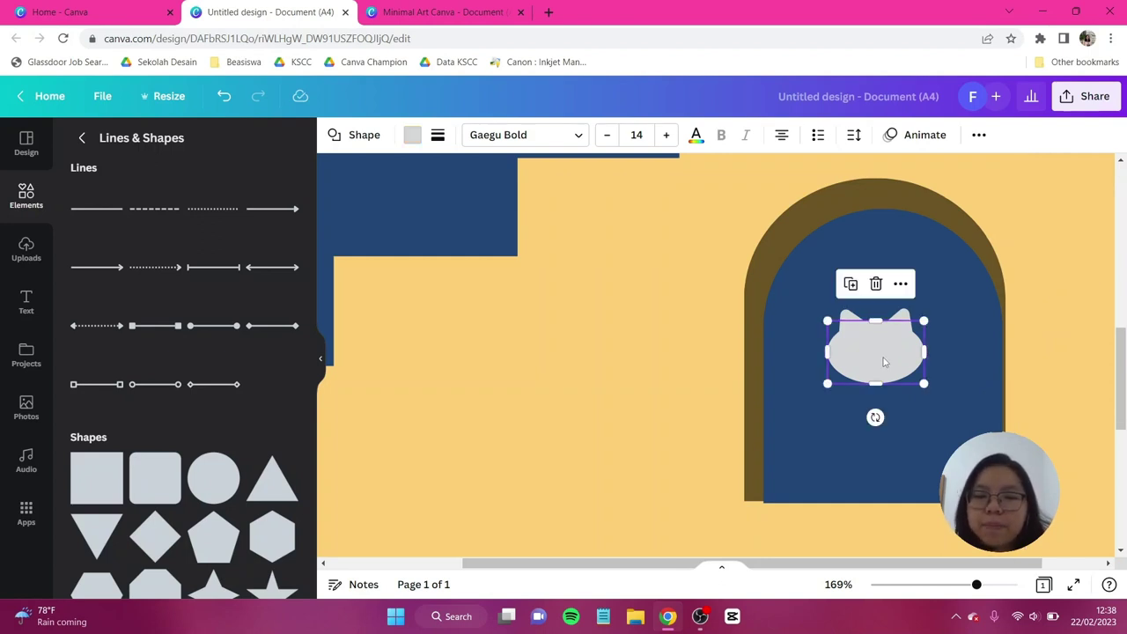
key("ctrl+d")
mouse_move(896, 370)
left_mouse_down()
mouse_move(890, 403)
mouse_move(885, 386)
left_mouse_up()
left_click_drag(879, 432, 872, 512)
key("ctrl+0")
left_click(1067, 314)
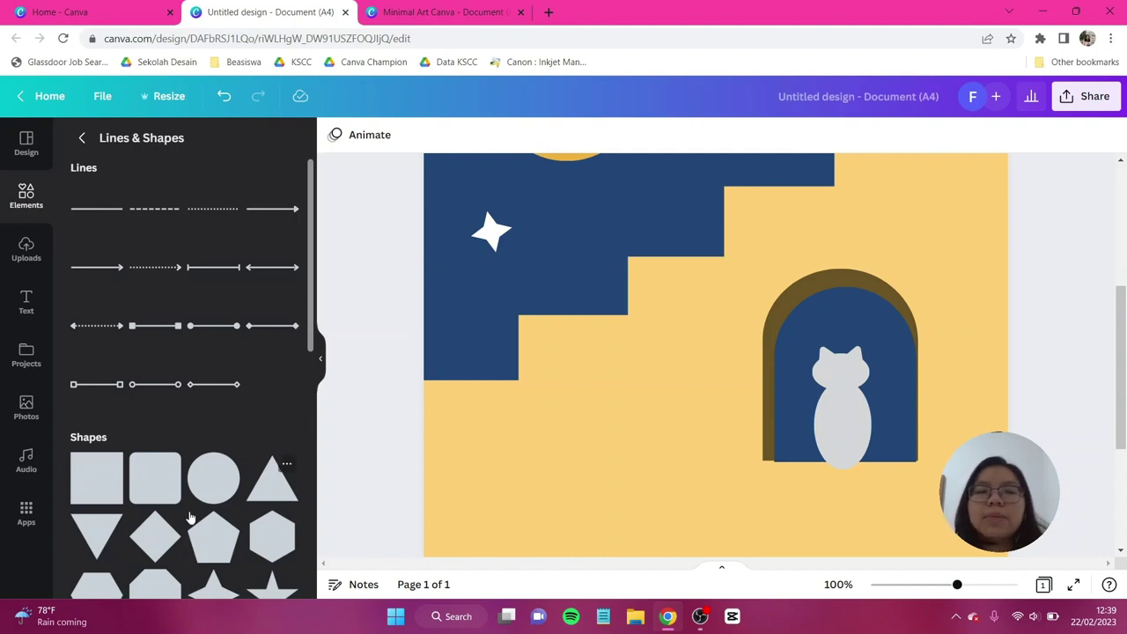
- Add a square beside the arched window and fill it with the staircase's light yellow
left_click(106, 486)
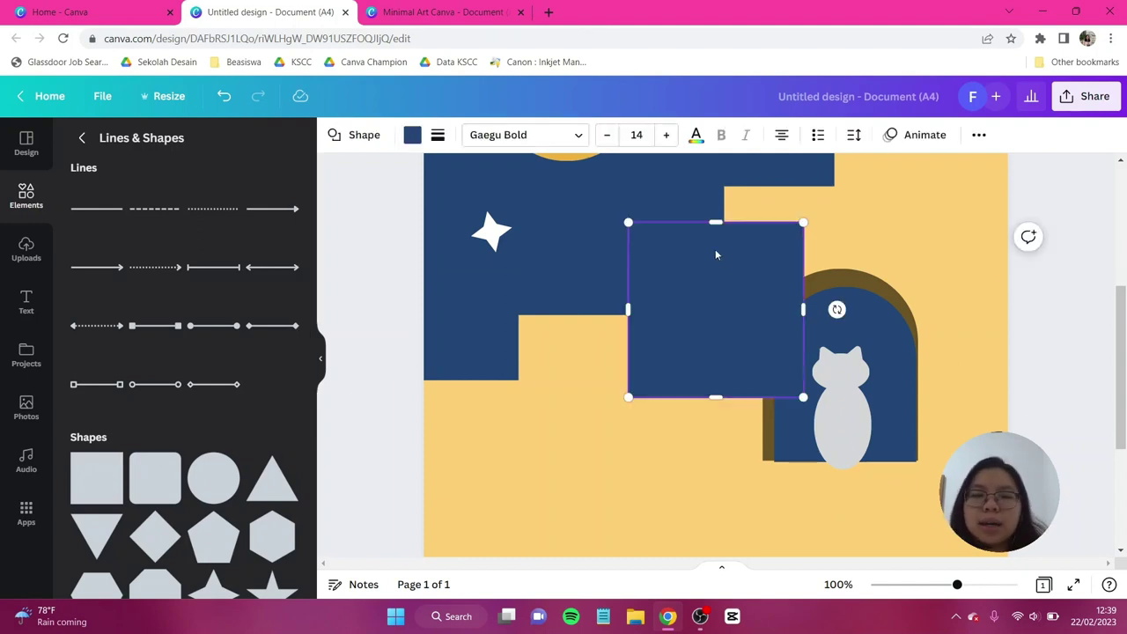
left_click_drag(716, 255, 623, 381)
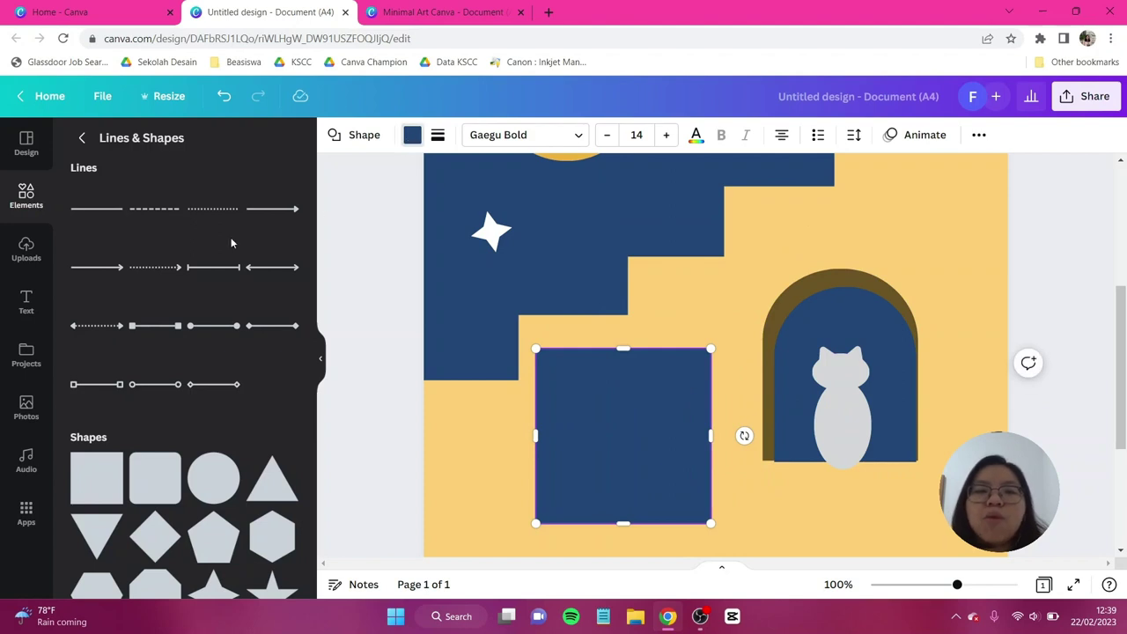
left_click(412, 135)
left_click(125, 246)
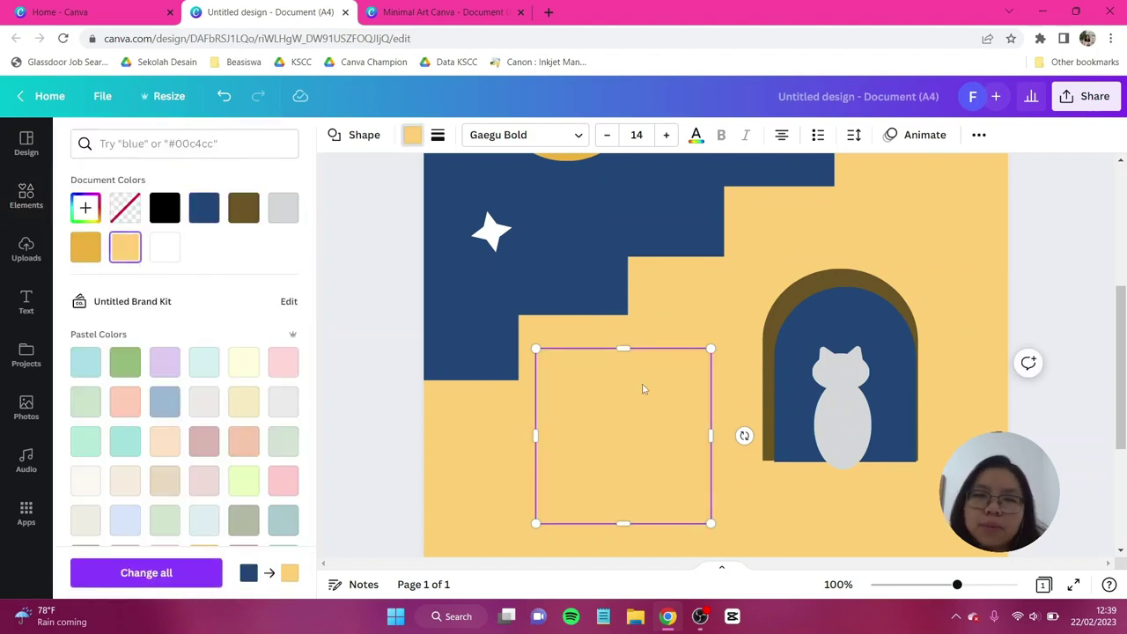
- Flatten the yellow square into a wide strip and place it over the window's base, covering the bottom of the cat's body
scroll(638, 430, "down", 2)
left_click_drag(625, 275, 611, 421)
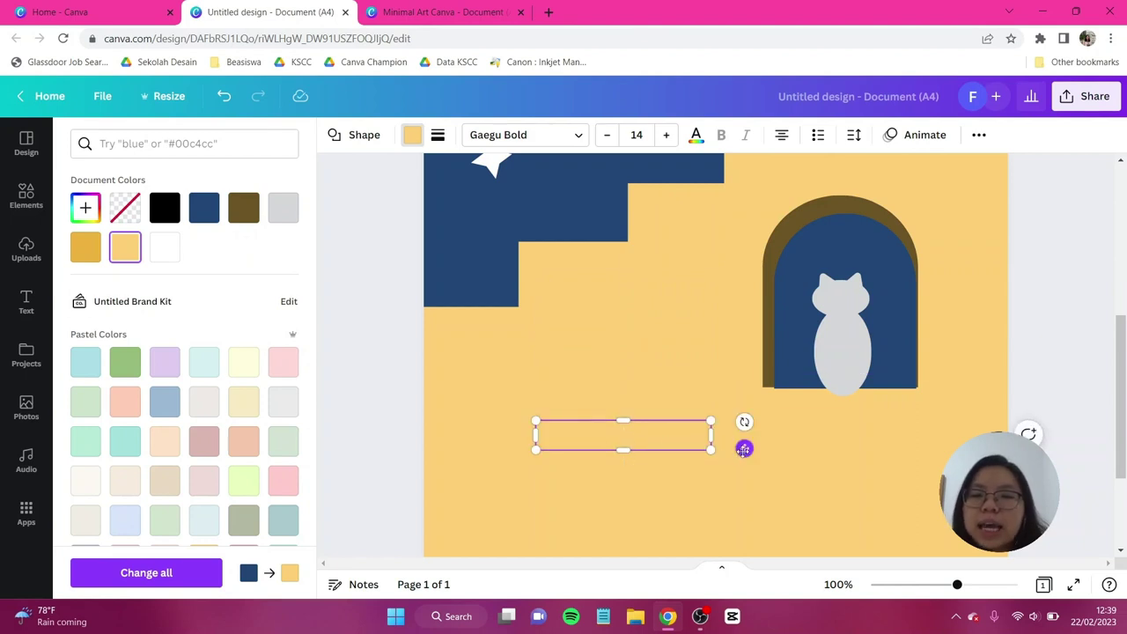
left_click_drag(744, 448, 952, 398)
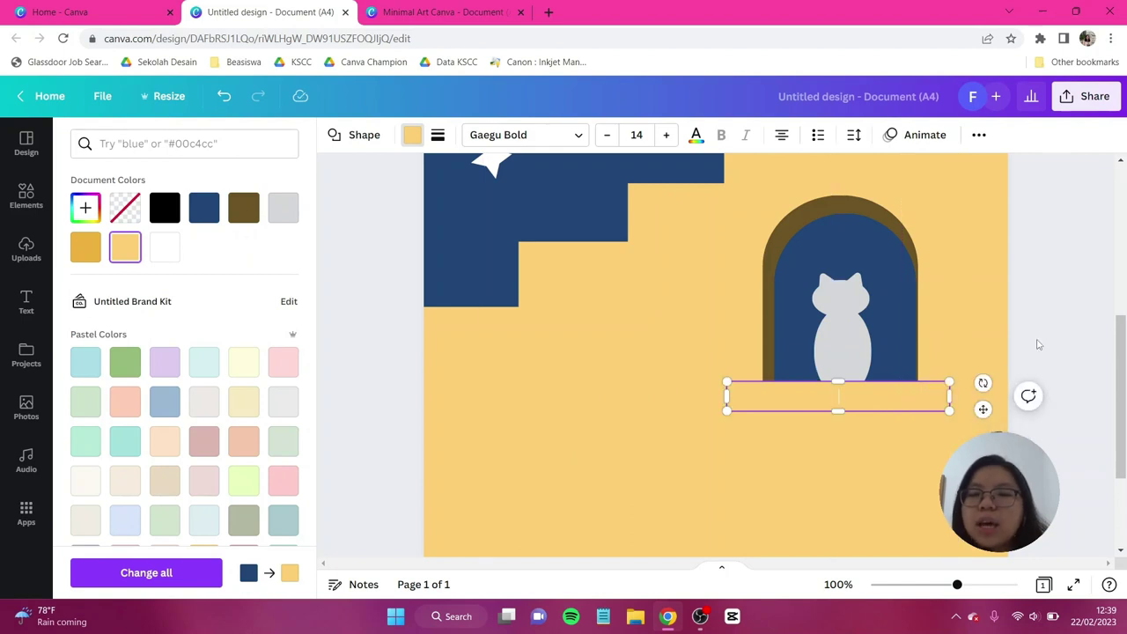
left_click(1040, 344)
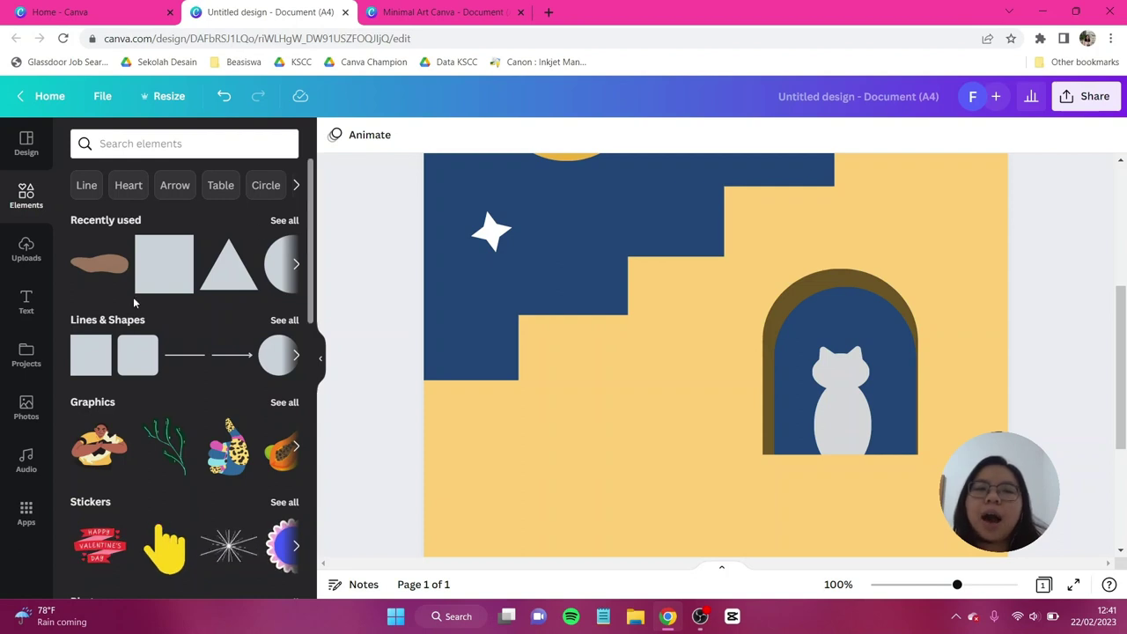
- Search the graphics for "blob" and add the white curved, L-shaped blob to the page
left_click(160, 144)
type("blob")
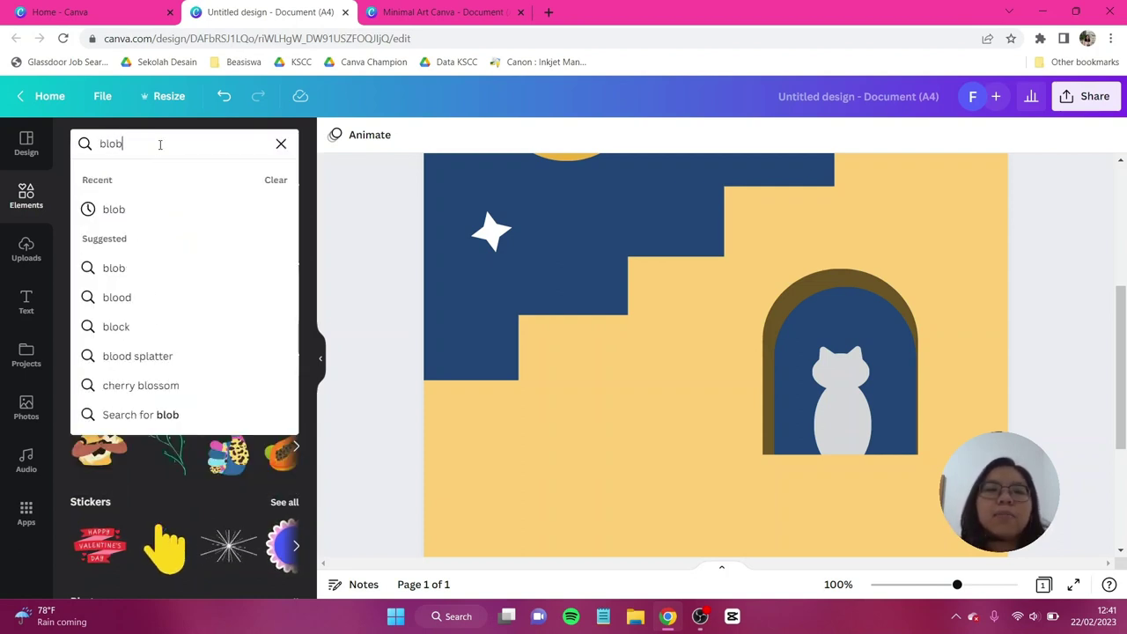
key("Return")
left_click(145, 180)
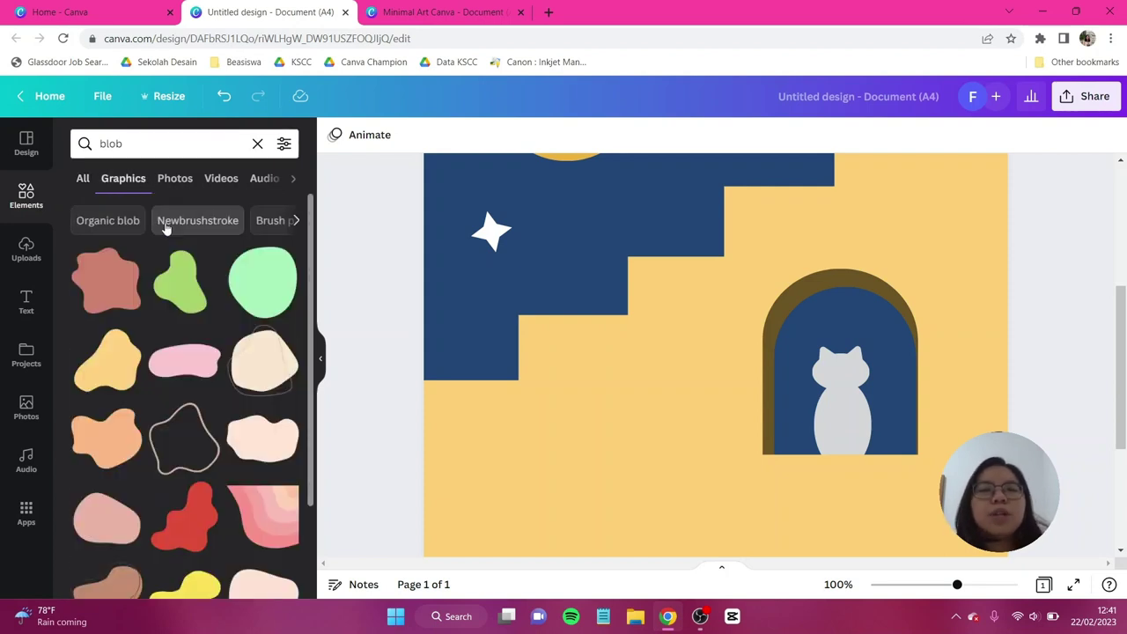
scroll(166, 227, "down", 1)
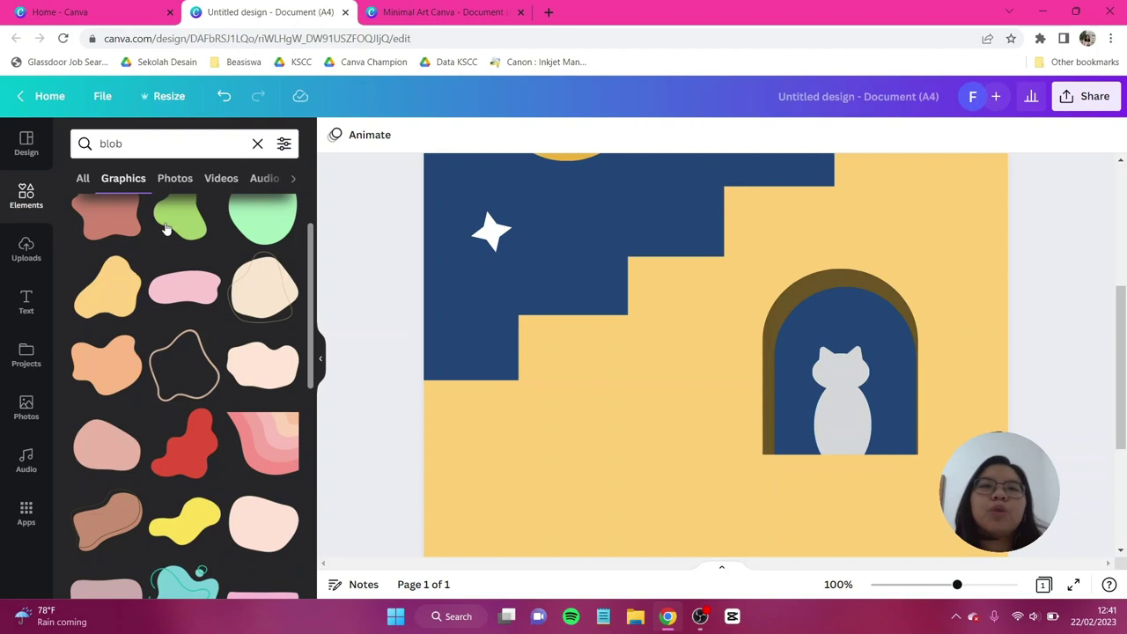
scroll(166, 228, "down", 15)
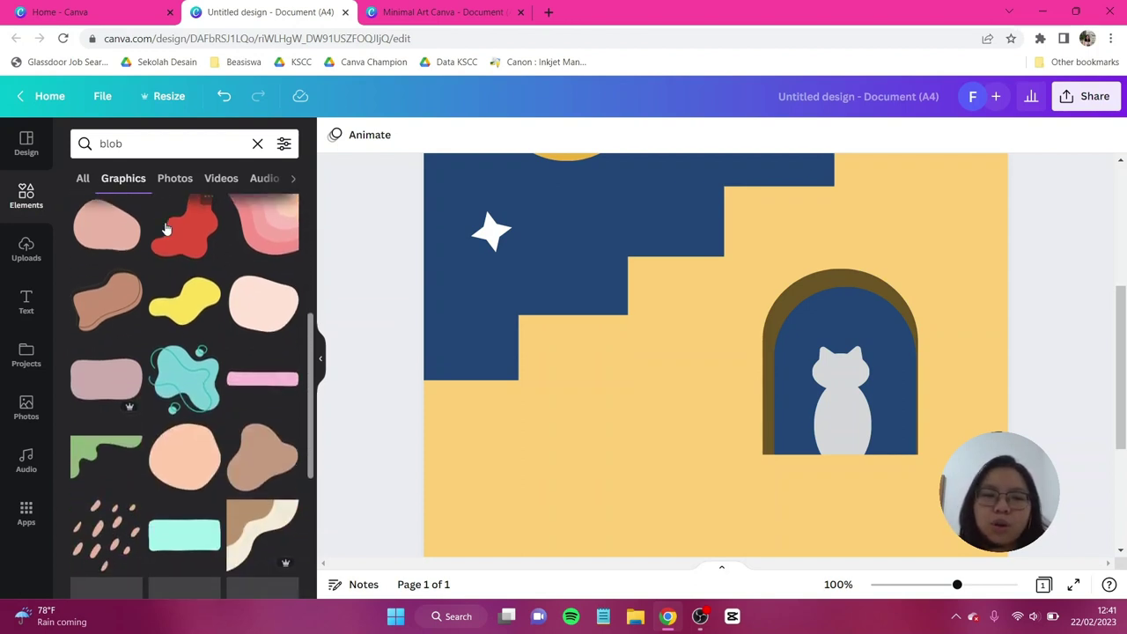
scroll(166, 228, "down", 1)
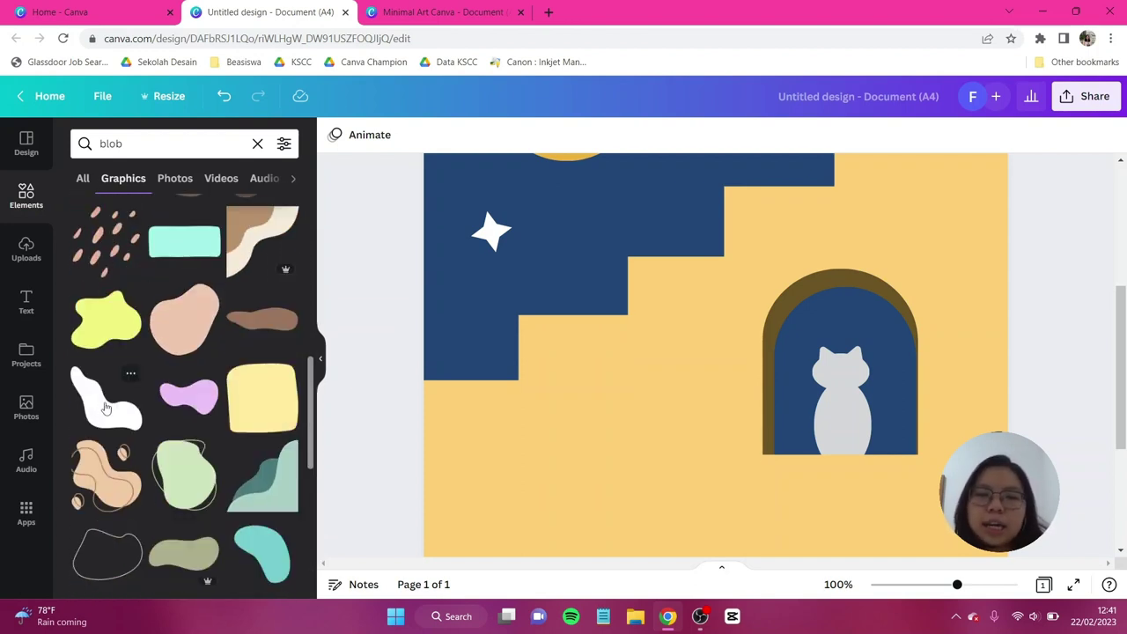
left_click_drag(106, 401, 734, 288)
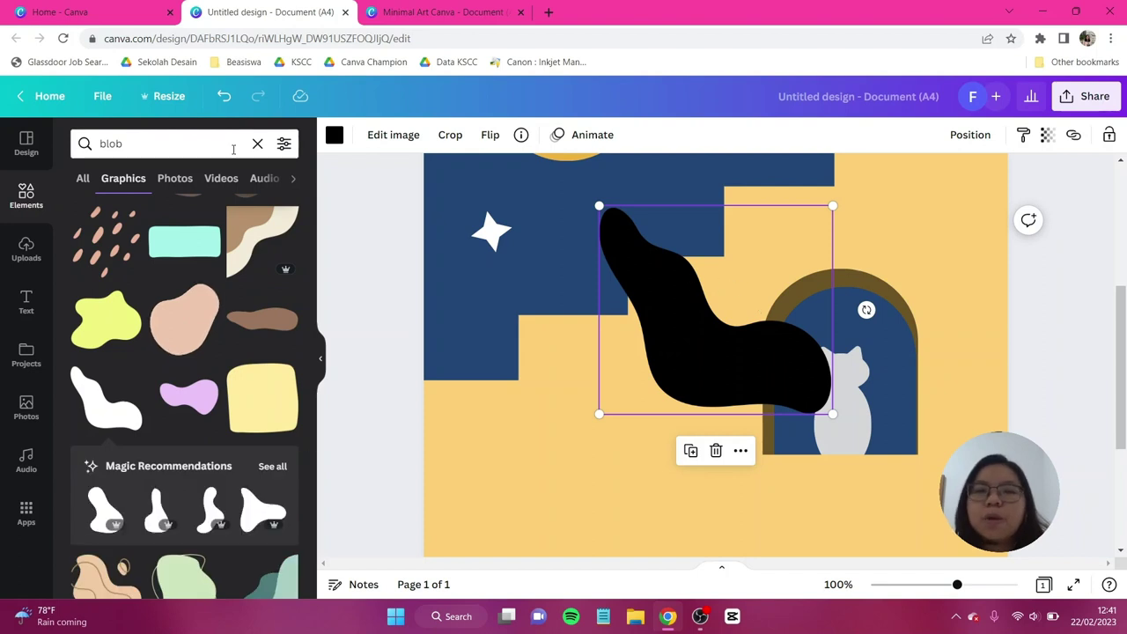
- Fill the curved blob with the cat's light grey, shrink it and place it at the body's base as a tail
left_click(334, 137)
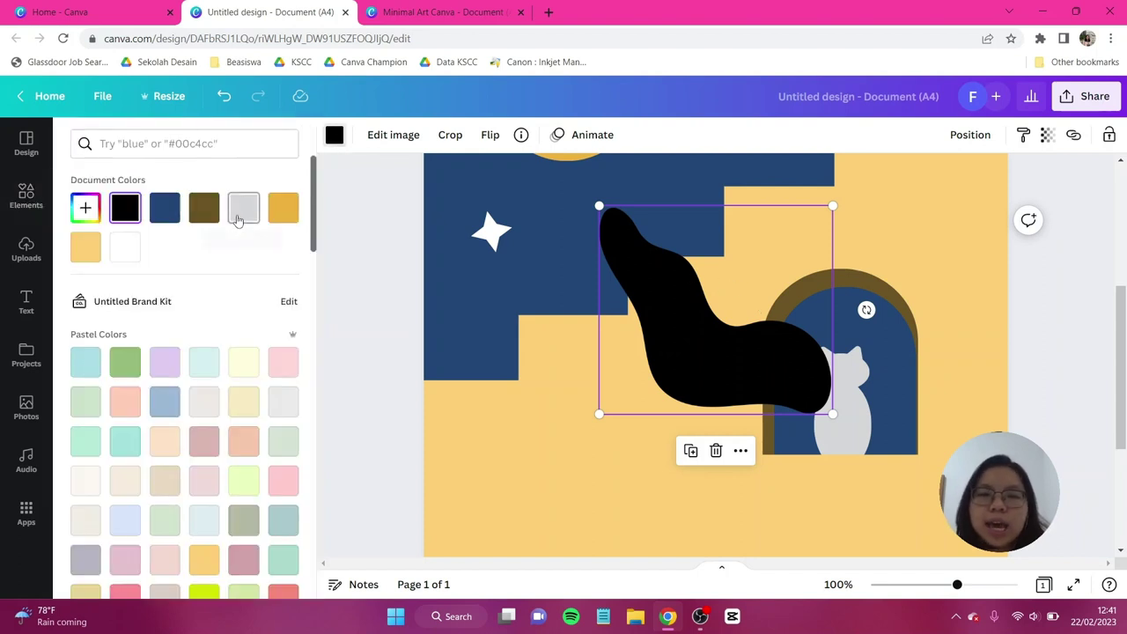
left_click(242, 211)
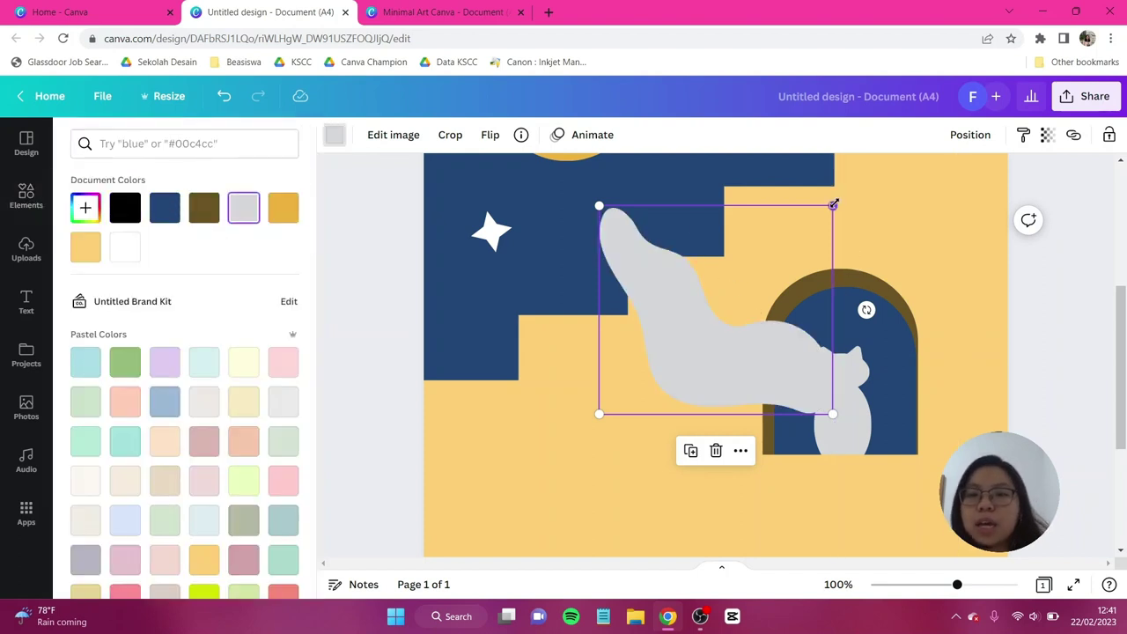
left_click_drag(833, 206, 641, 343)
left_click_drag(626, 388, 859, 391)
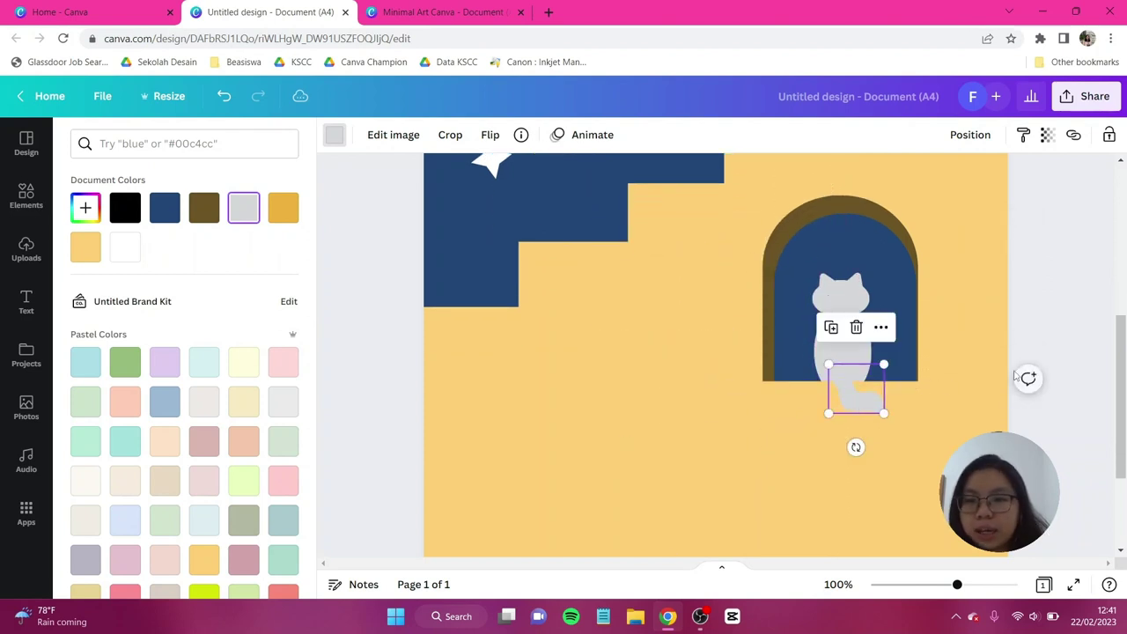
left_click(1013, 307)
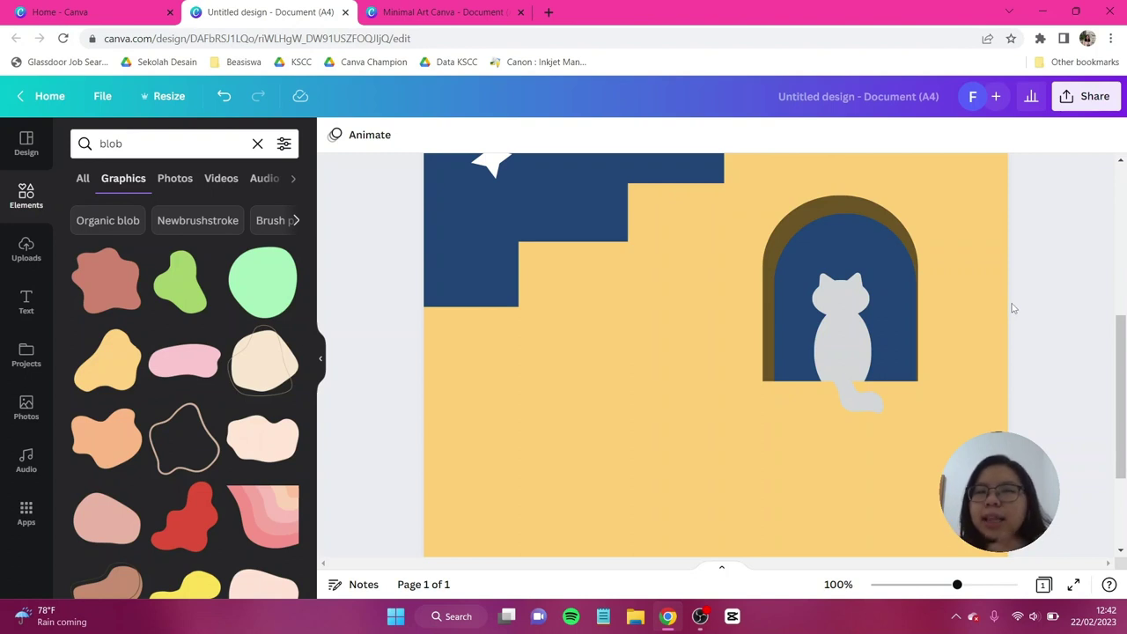
- Recolour the cat's head, ears, body and tail to the darker grey #A0AAB8
left_click(853, 330)
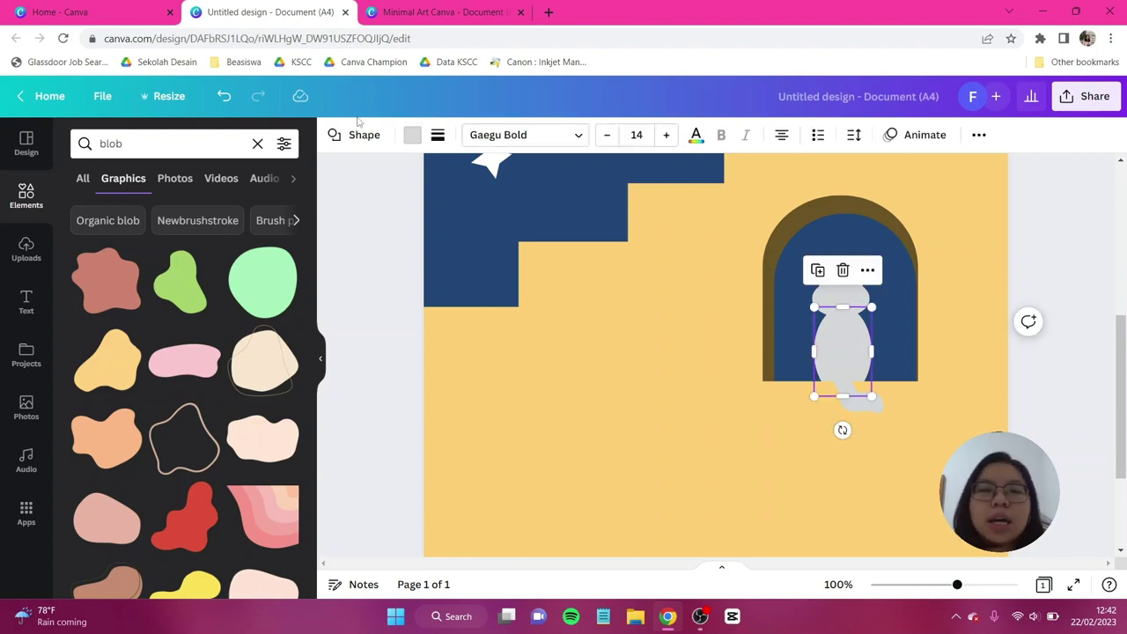
left_click(411, 135)
left_click(85, 207)
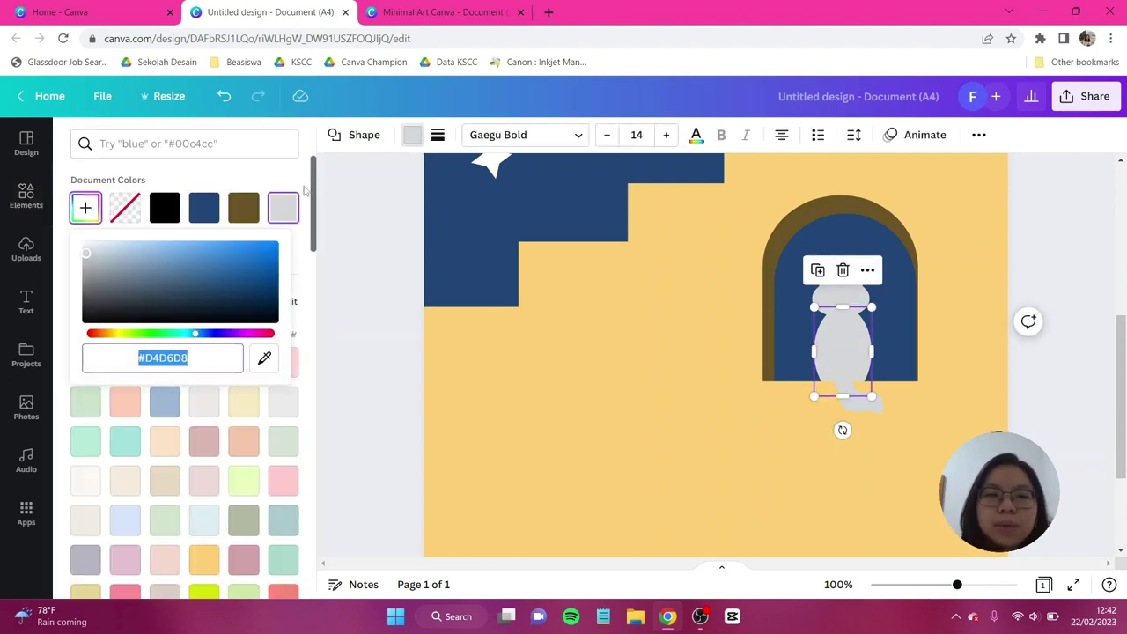
type("#A0A")
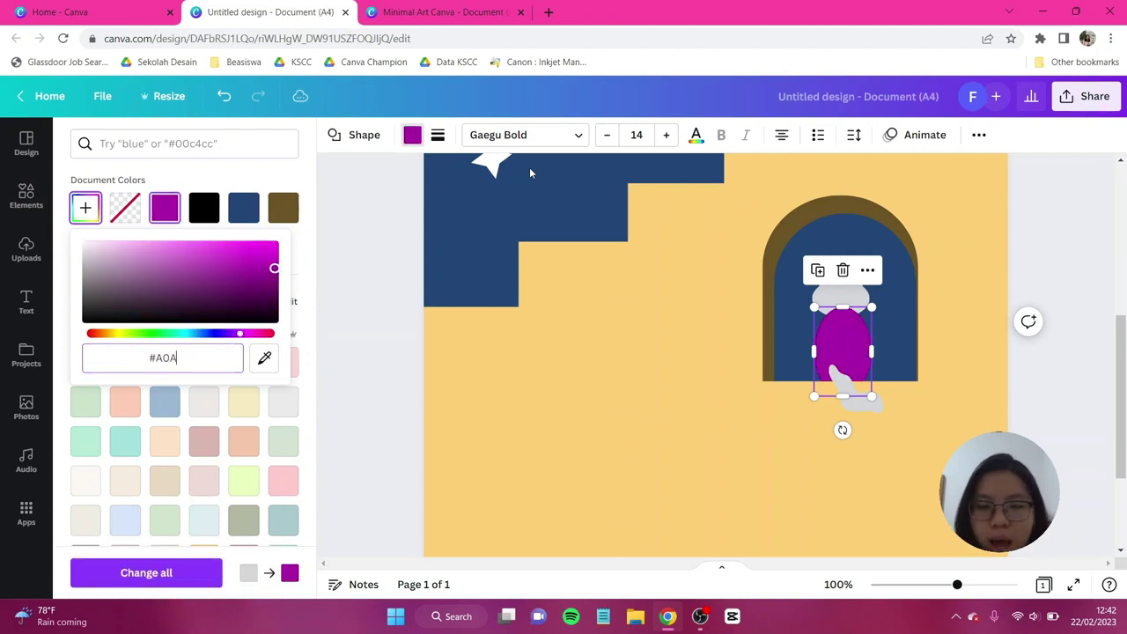
type("AB8")
left_click(356, 271)
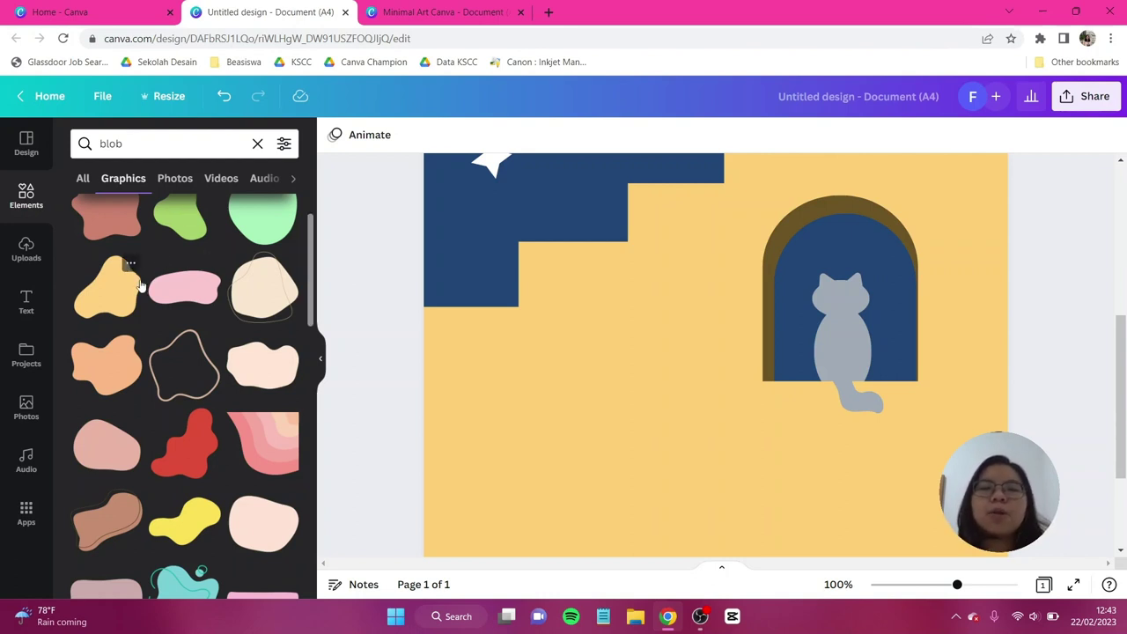
- Add the pink elongated blob graphic and fill it with white
left_click(184, 290)
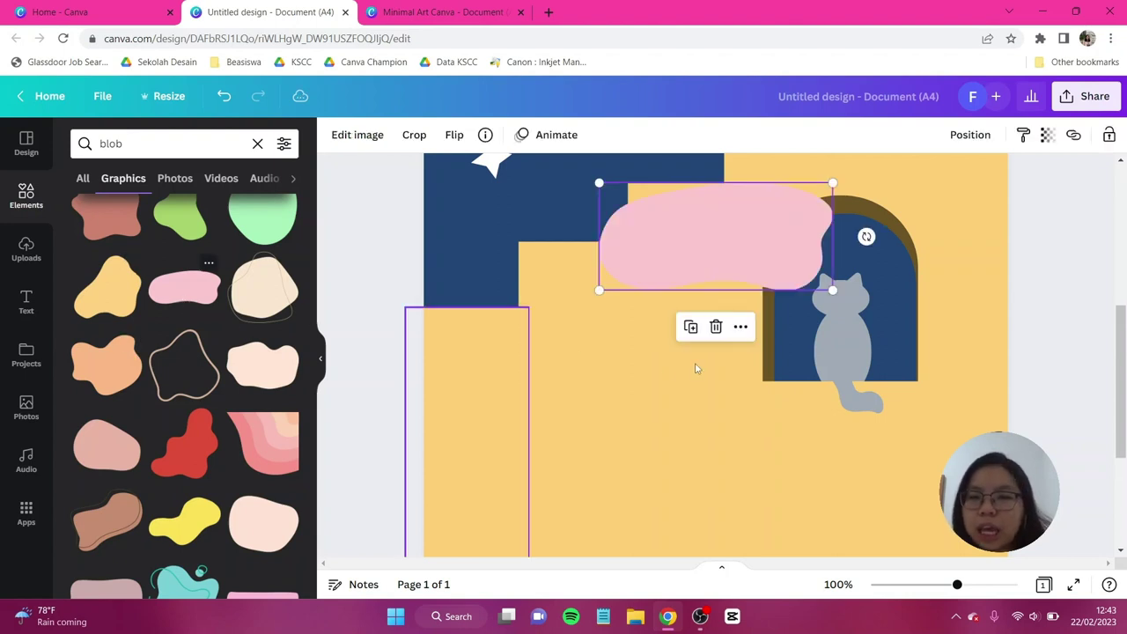
left_click(334, 135)
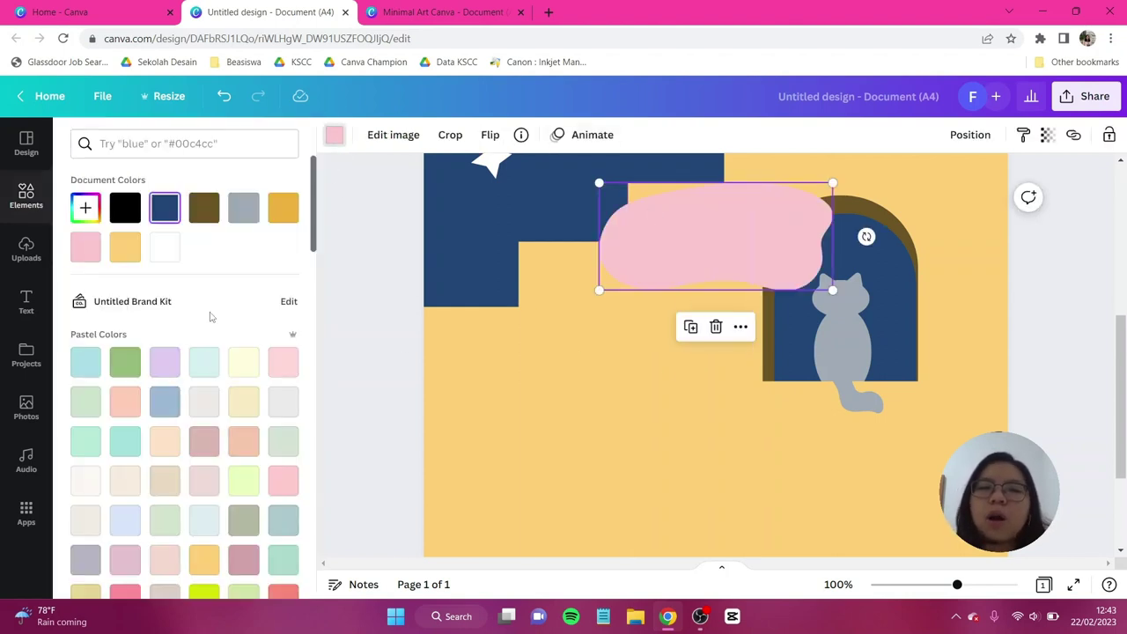
left_click(164, 247)
- Shrink the white blob into small upright patches, one on the body's left side and one on the head's right side
left_click_drag(809, 241, 826, 373)
left_click_drag(896, 316, 686, 413)
left_click_drag(672, 471, 856, 258)
left_click(930, 356)
scroll(929, 356, "down", 3)
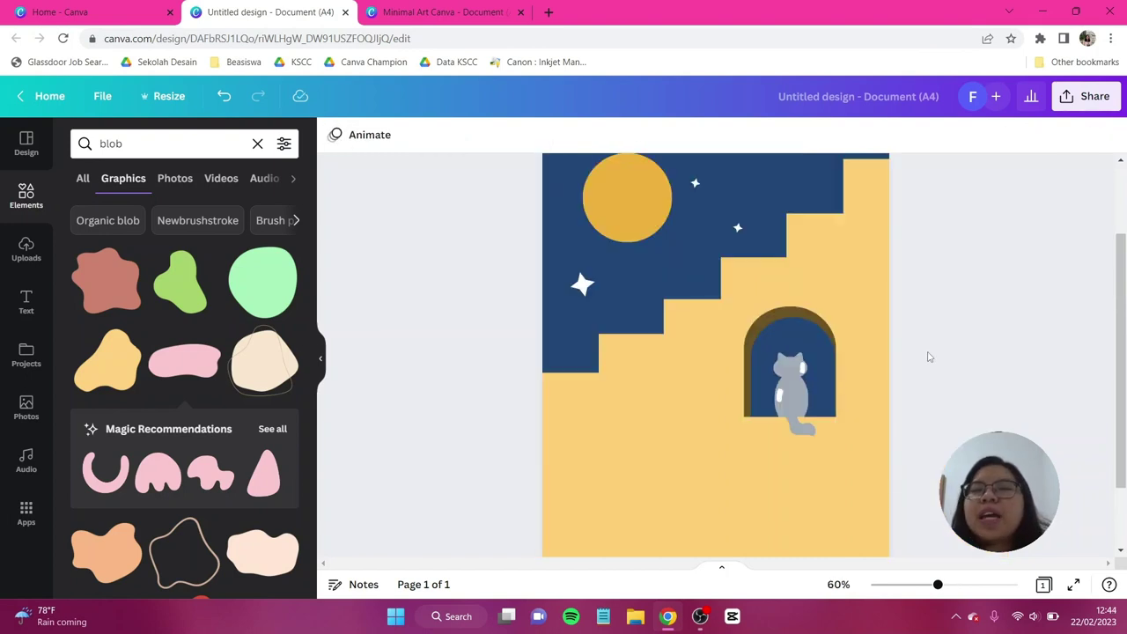
scroll(930, 357, "down", 1)
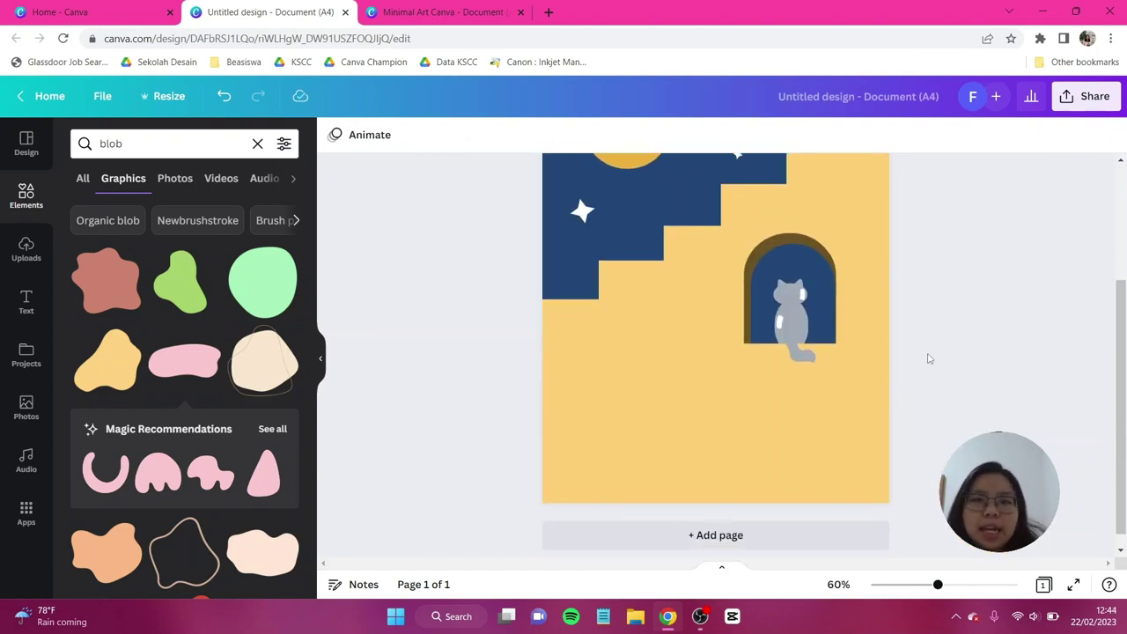
- Add a square below the staircase and fill it with medium brown #8D7037
left_click(26, 194)
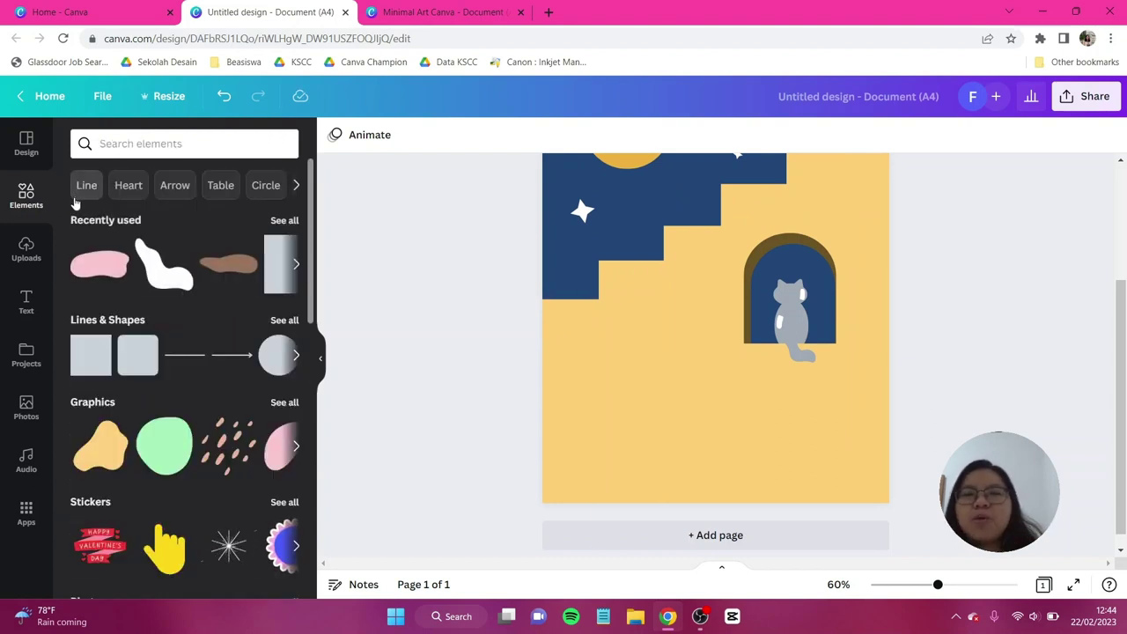
left_click(91, 355)
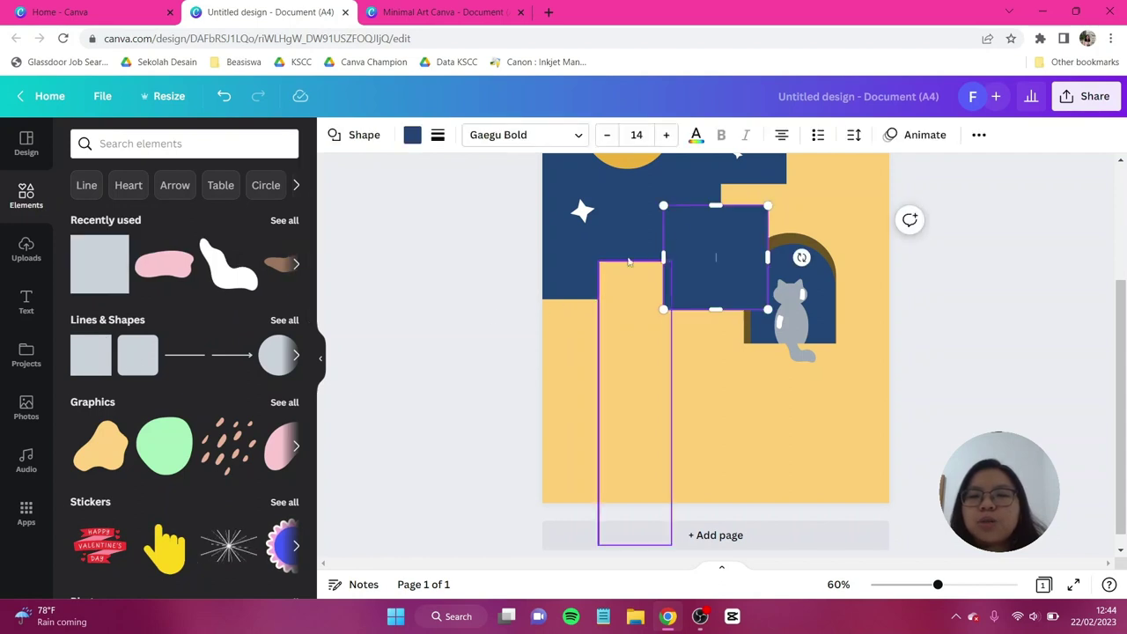
left_click_drag(712, 228, 634, 337)
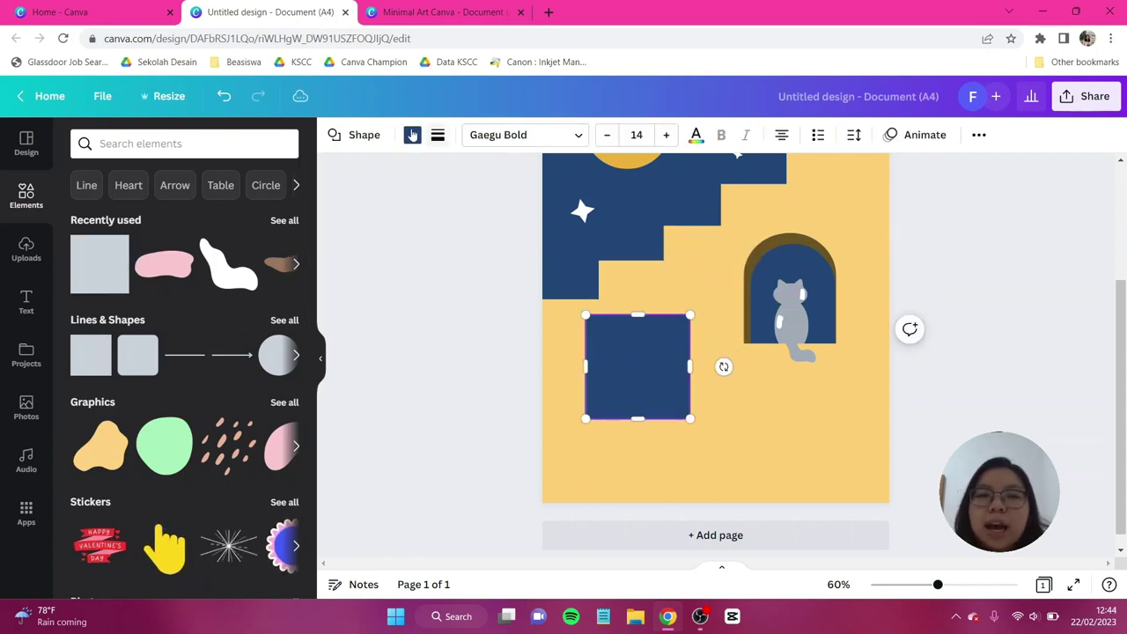
left_click(243, 208)
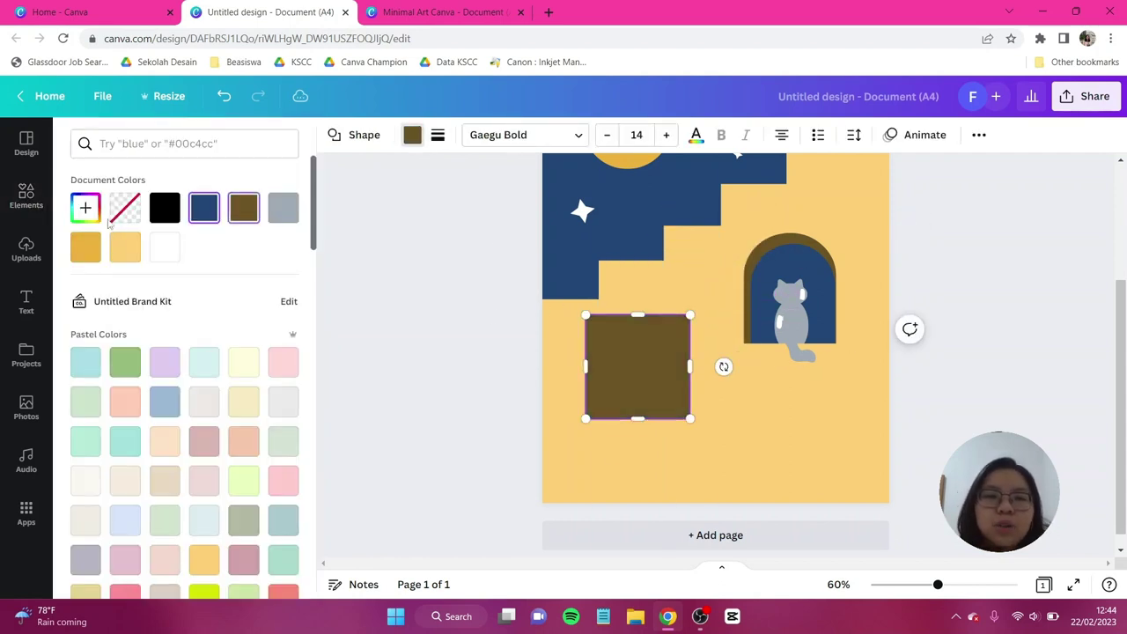
left_click(85, 208)
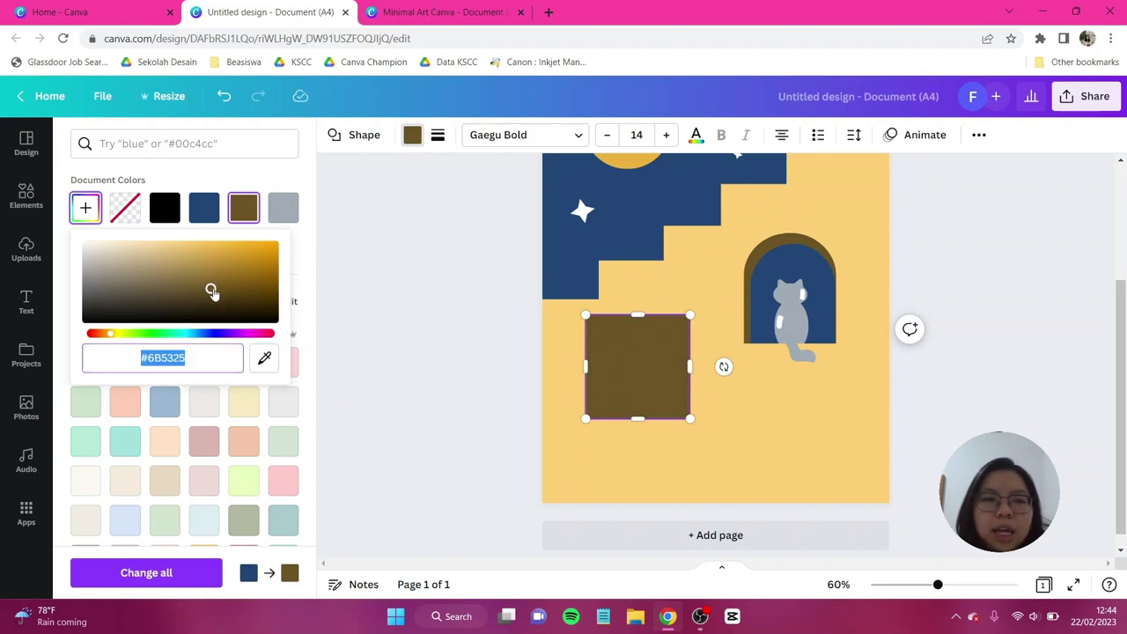
left_click_drag(212, 291, 203, 281)
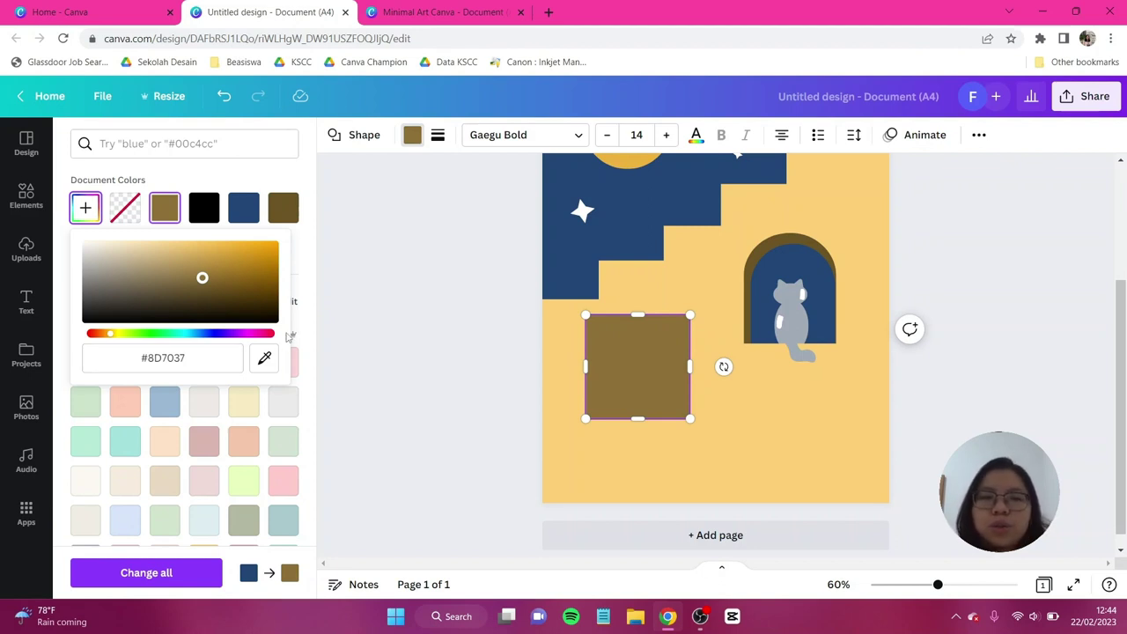
- Reshape the brown square into a full-width ground strip along the page's bottom edge
left_click(621, 372)
left_click_drag(621, 373, 890, 485)
left_click(422, 333)
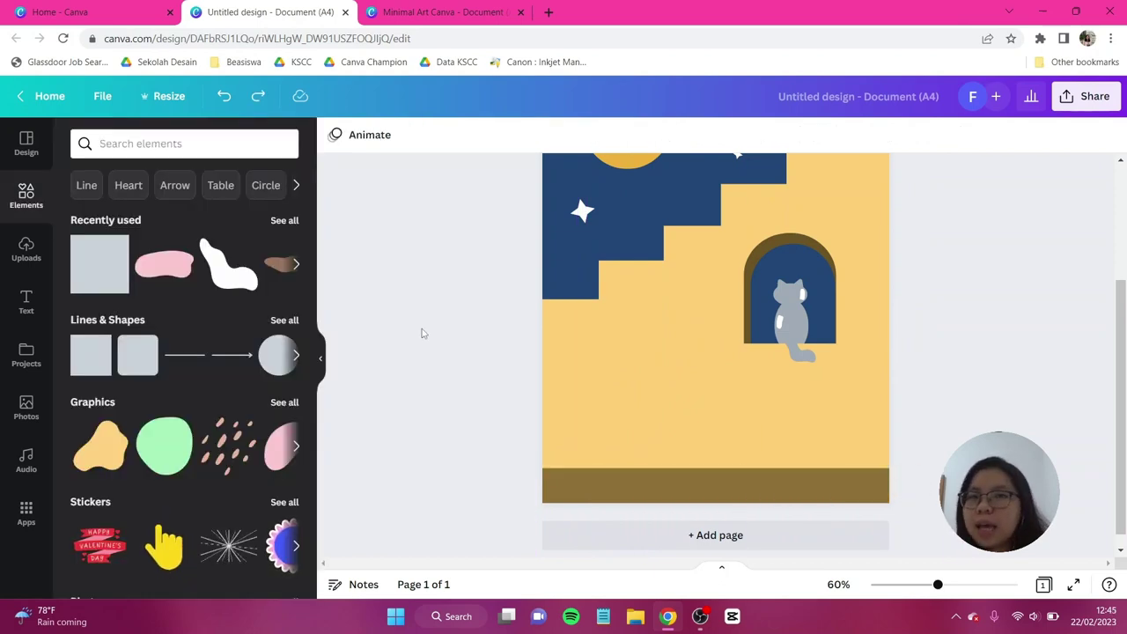
- Add another square over the staircase wall and fill it with dark brown #624B20
left_click(90, 369)
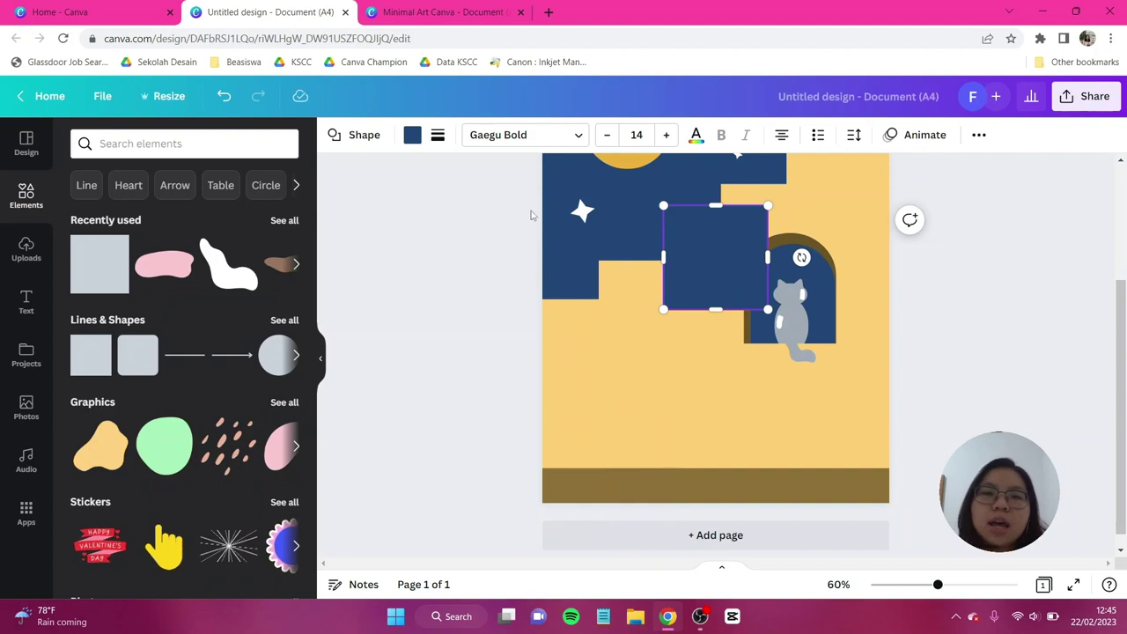
left_click(412, 136)
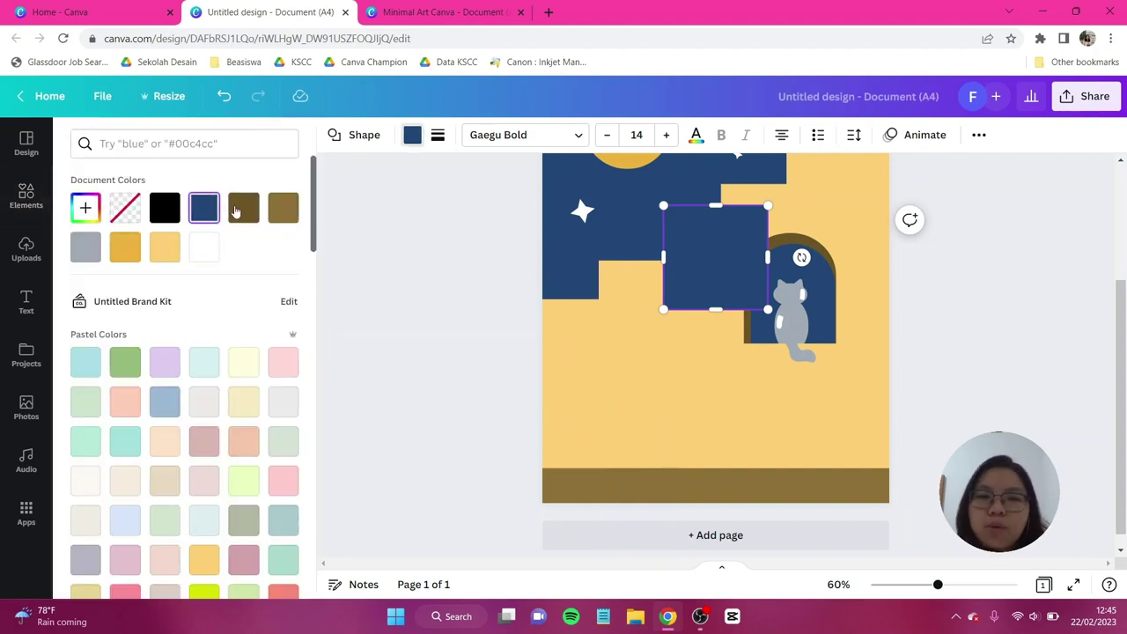
left_click(239, 213)
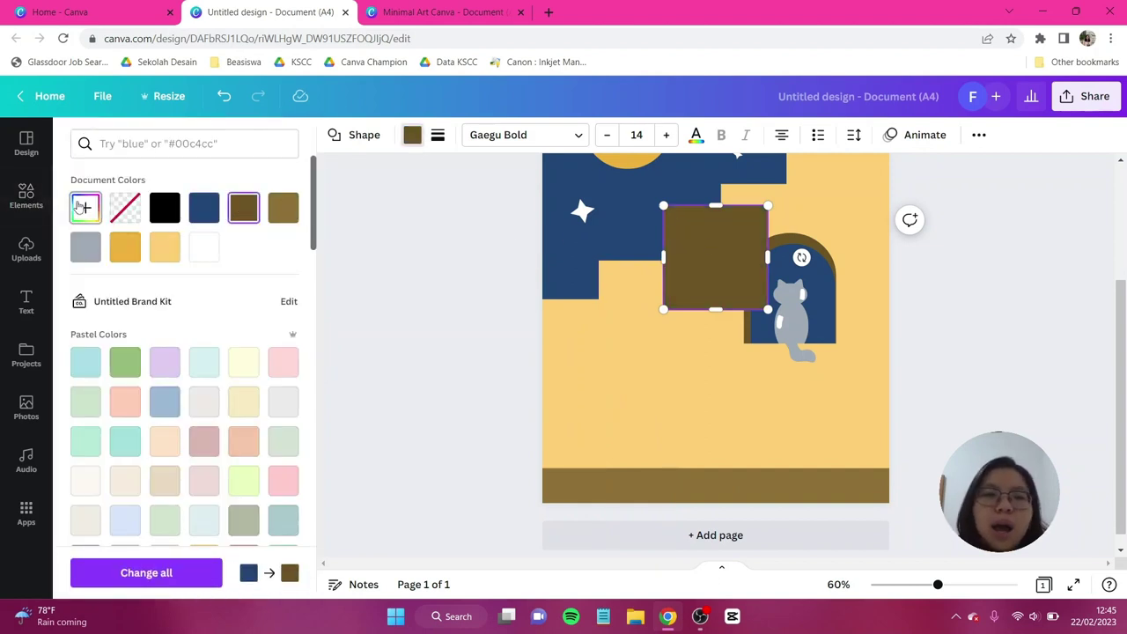
left_click(86, 208)
left_click_drag(209, 295, 214, 290)
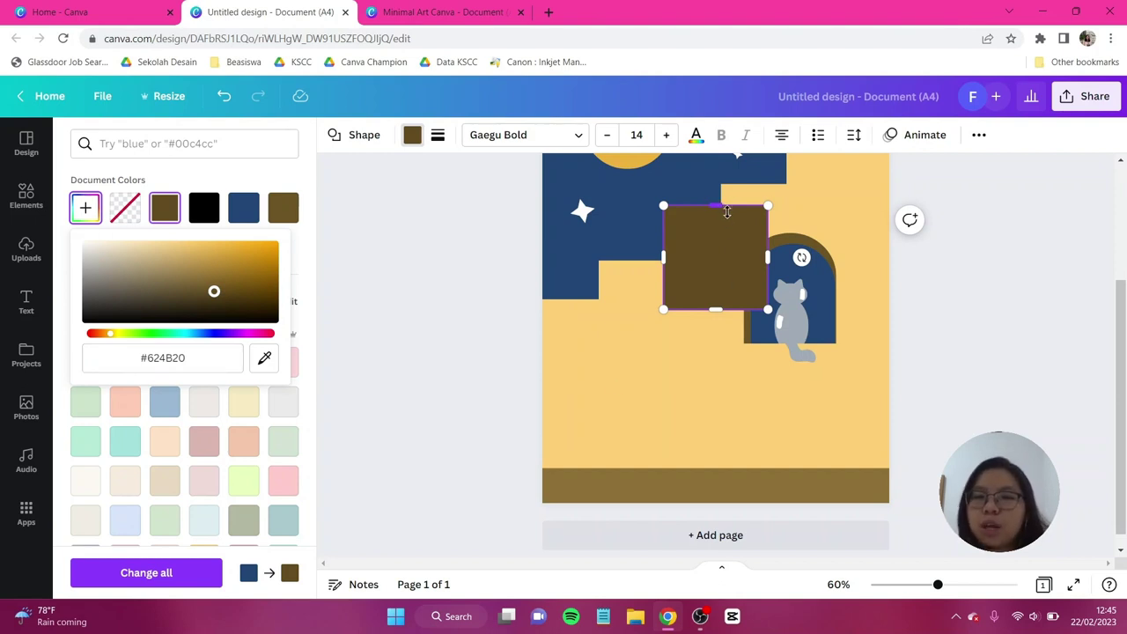
- Flatten the brown square into a short thin bar above the ground strip and duplicate it
left_click_drag(727, 211, 729, 290)
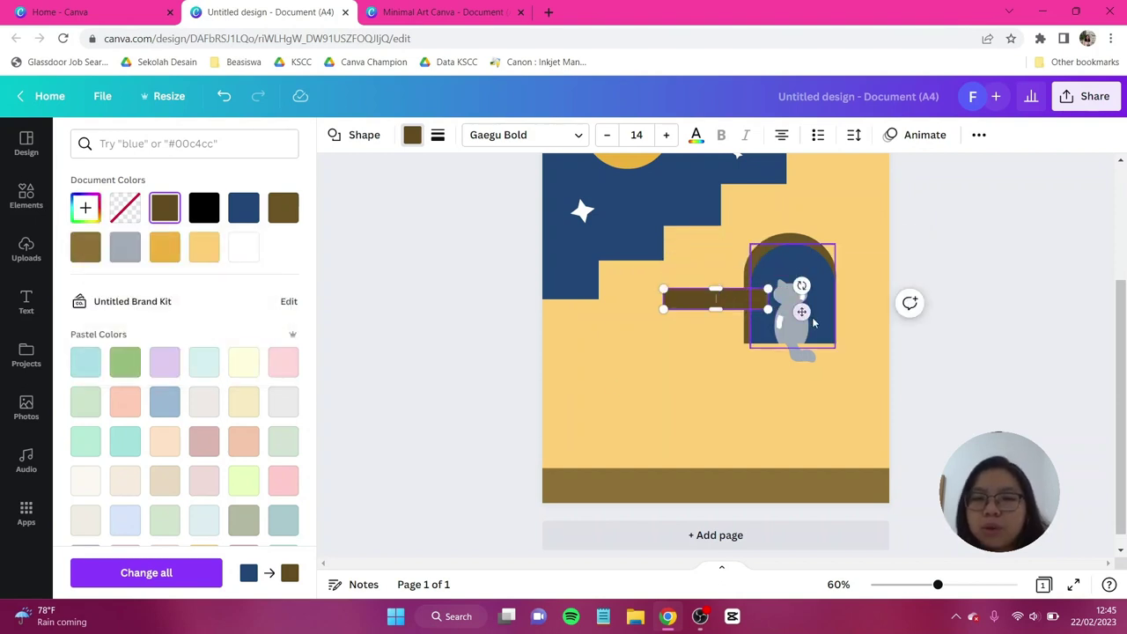
left_click_drag(801, 312, 727, 391)
key("ctrl+d")
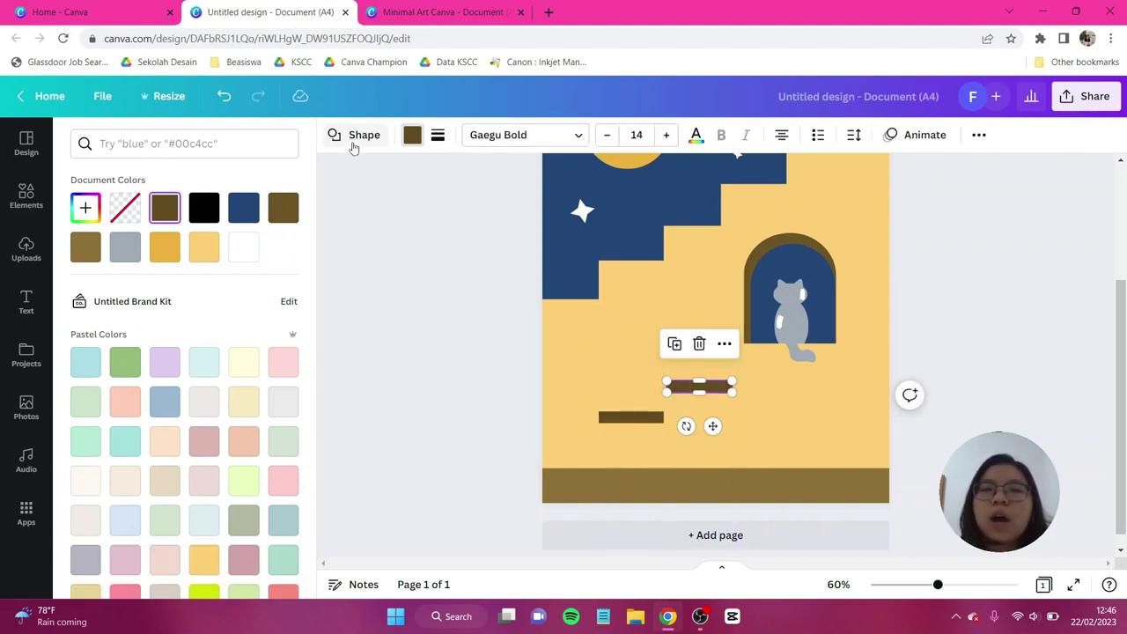
- Change the bar's copy to an inverted trapezoid and fit it under the bar to form a flowerpot standing on the ground strip
left_click(353, 142)
scroll(203, 352, "down", 2)
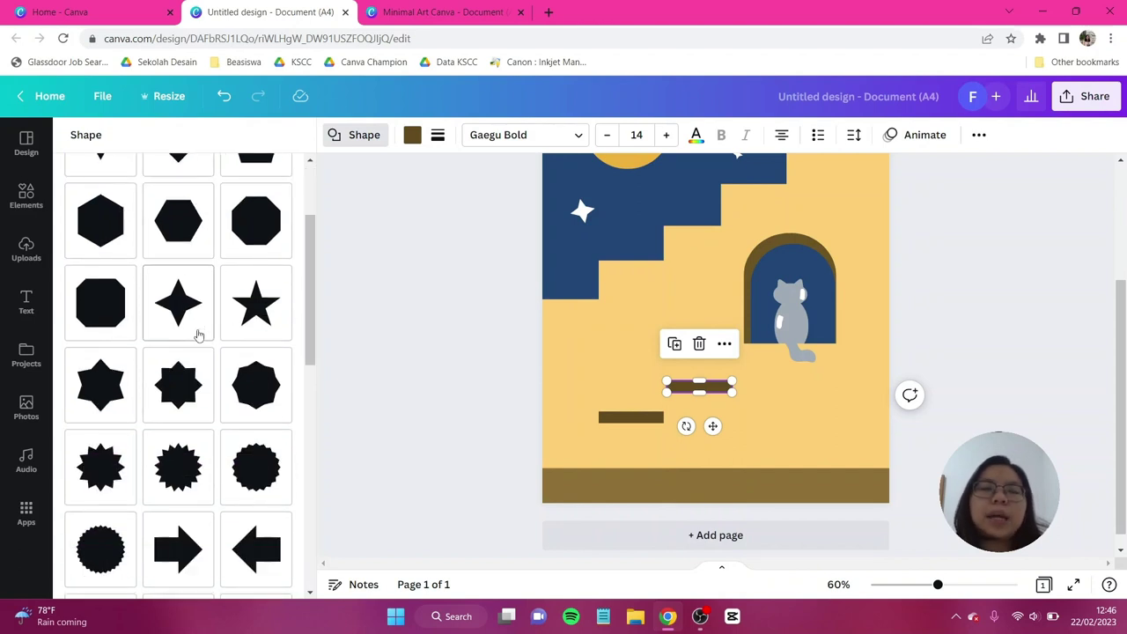
scroll(199, 333, "down", 7)
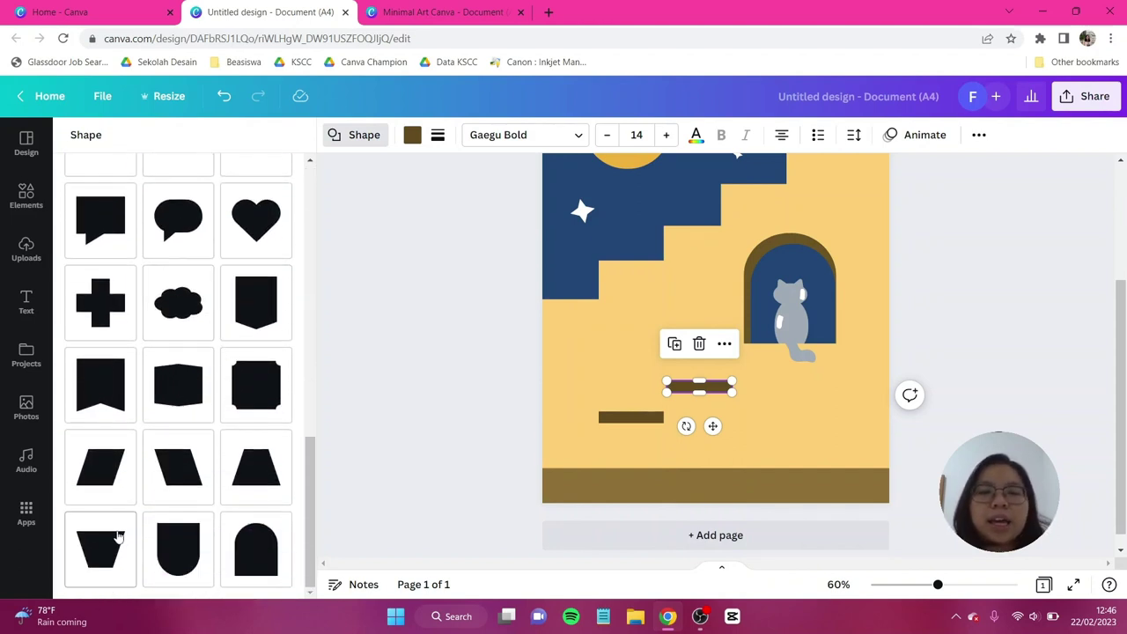
left_click(79, 559)
left_click_drag(695, 392, 630, 452)
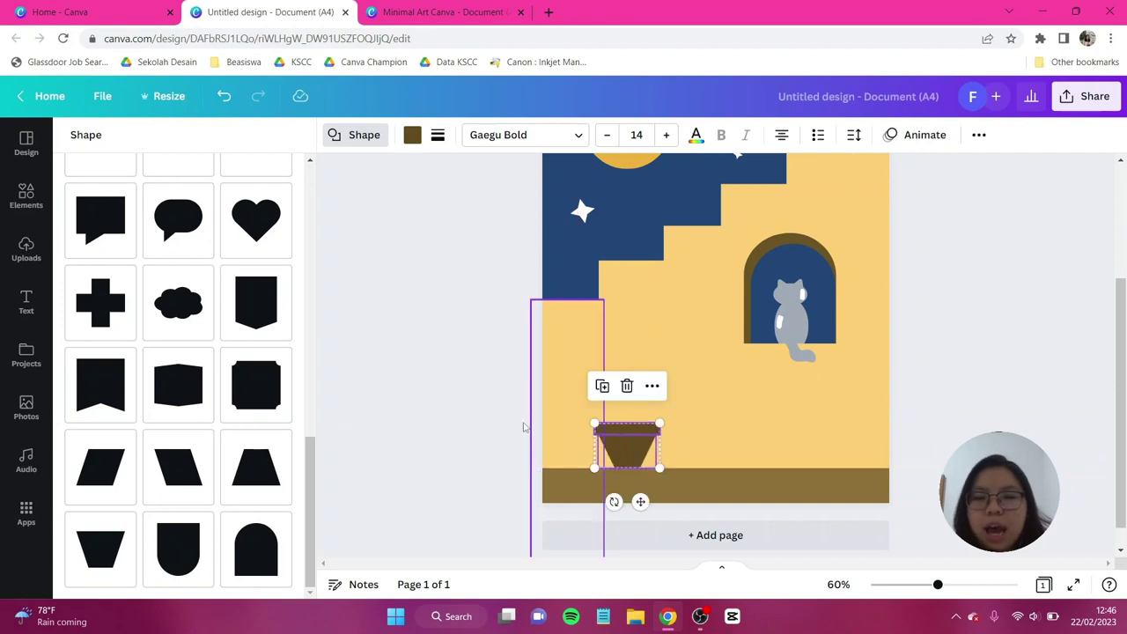
- Search the graphics for "abstract shape" and add the green leafy sprig to the page
left_click(164, 141)
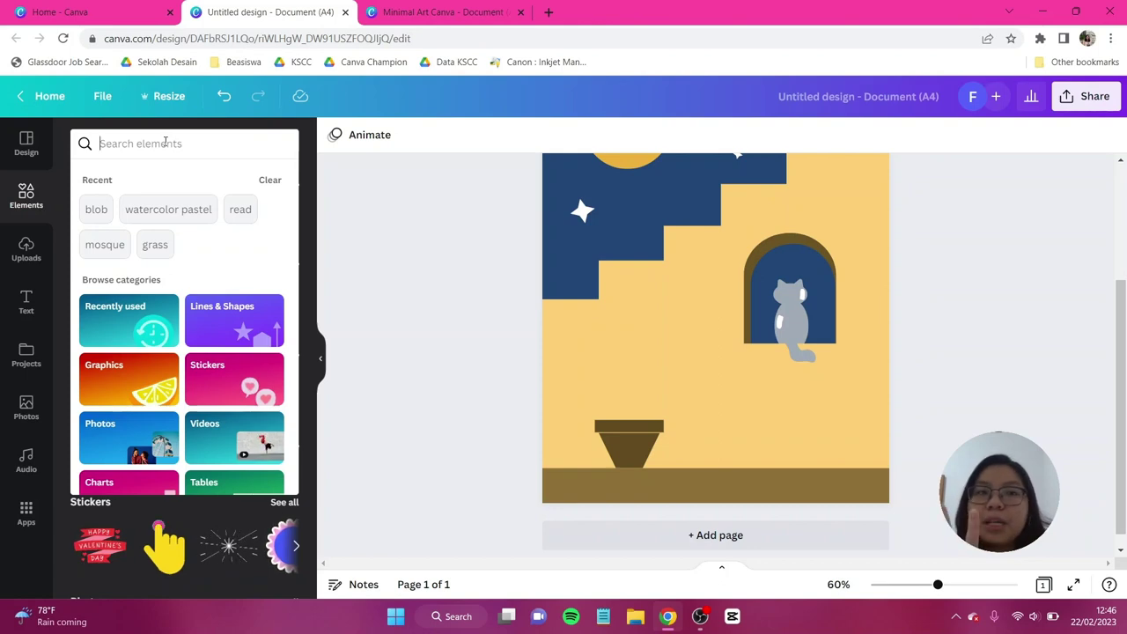
type("abs")
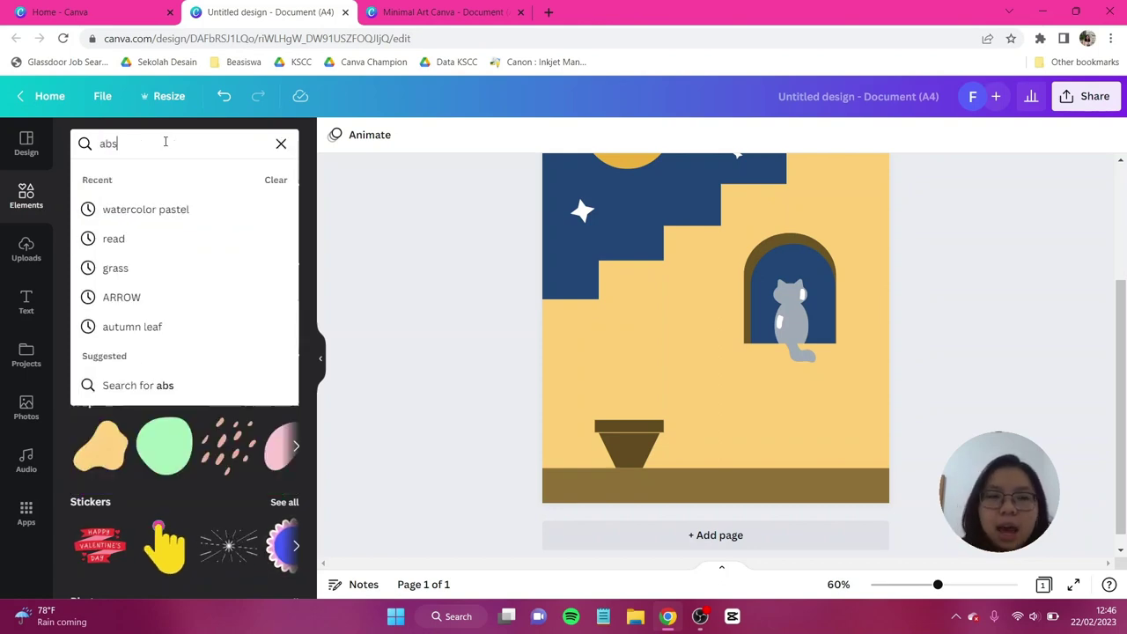
type("tract shape")
key("Return")
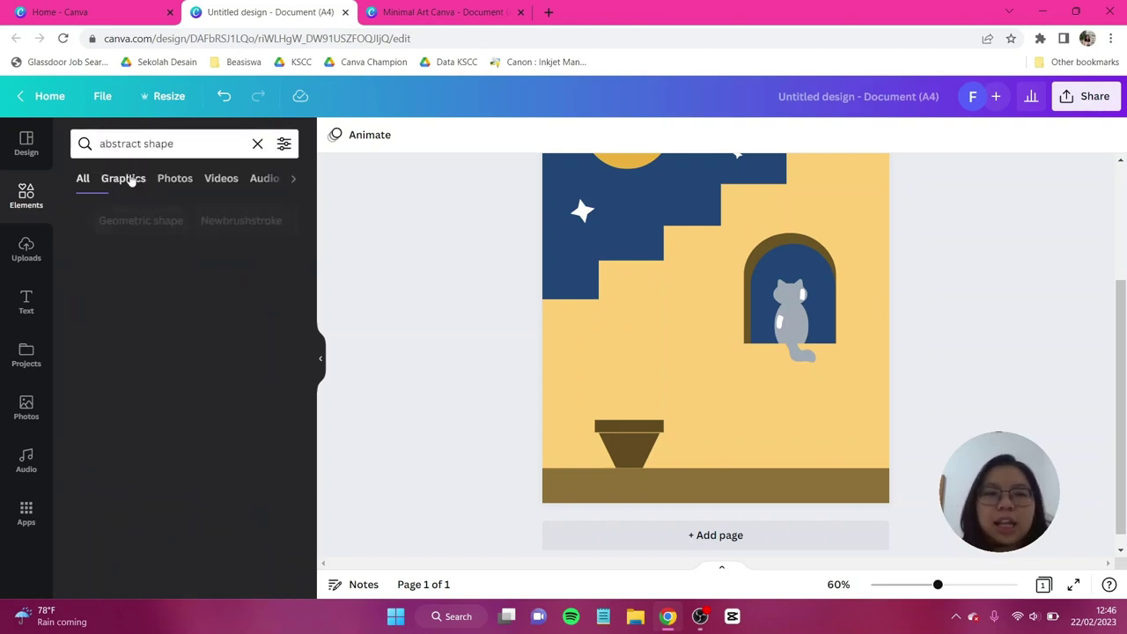
scroll(176, 281, "down", 5)
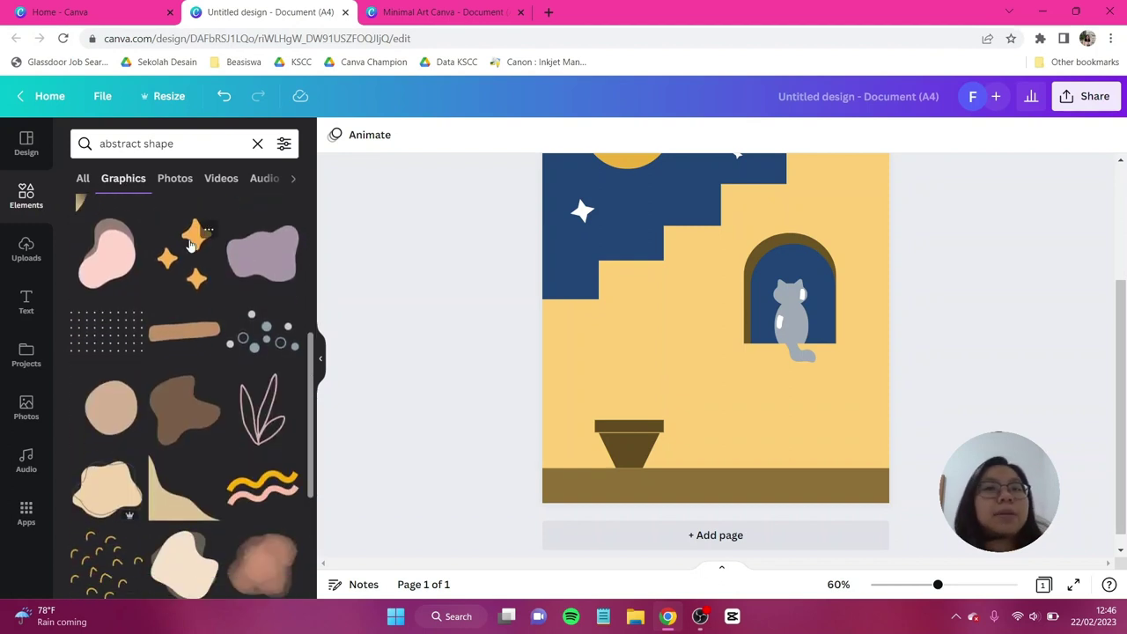
scroll(187, 335, "down", 5)
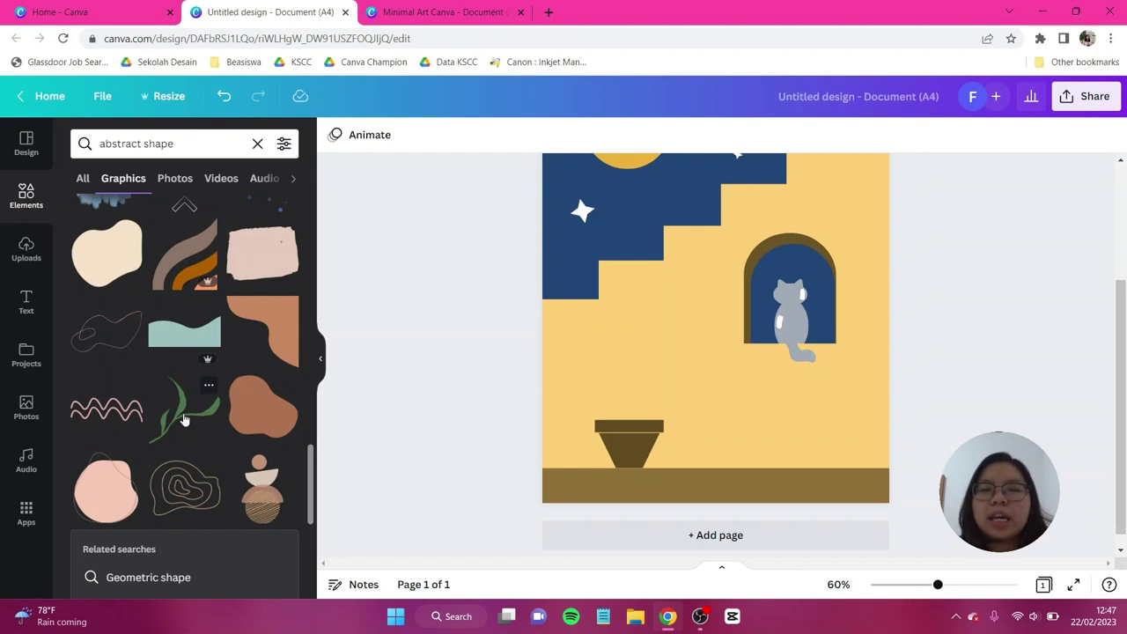
left_click(184, 420)
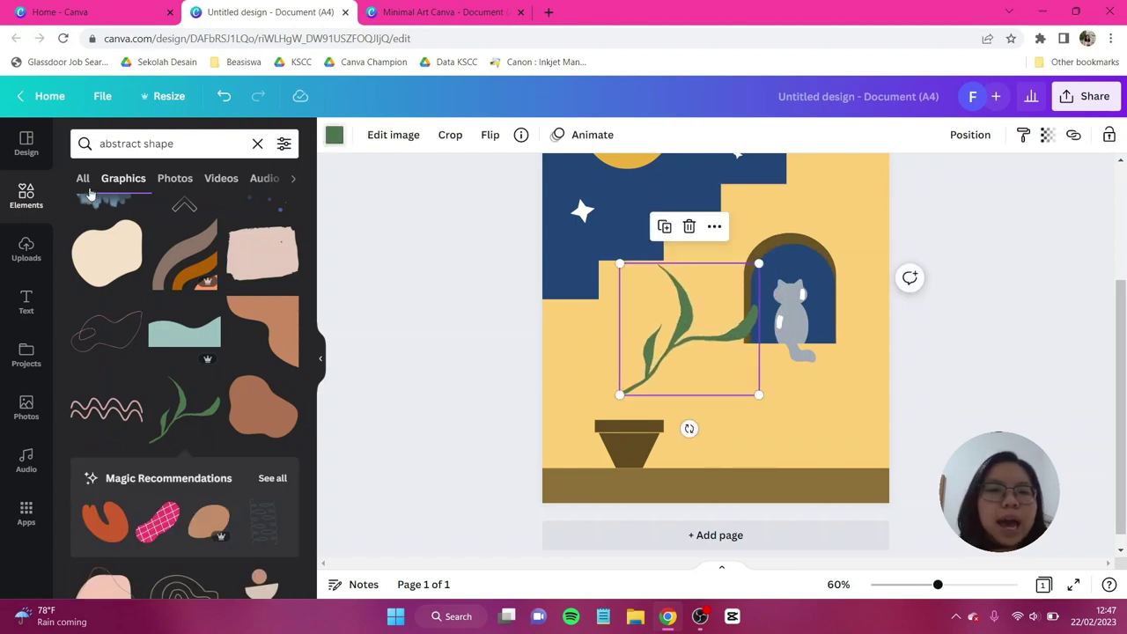
- Rotate the green sprig upright, shrink it and place its stem at the flowerpot's rim
left_click(334, 135)
left_click(85, 208)
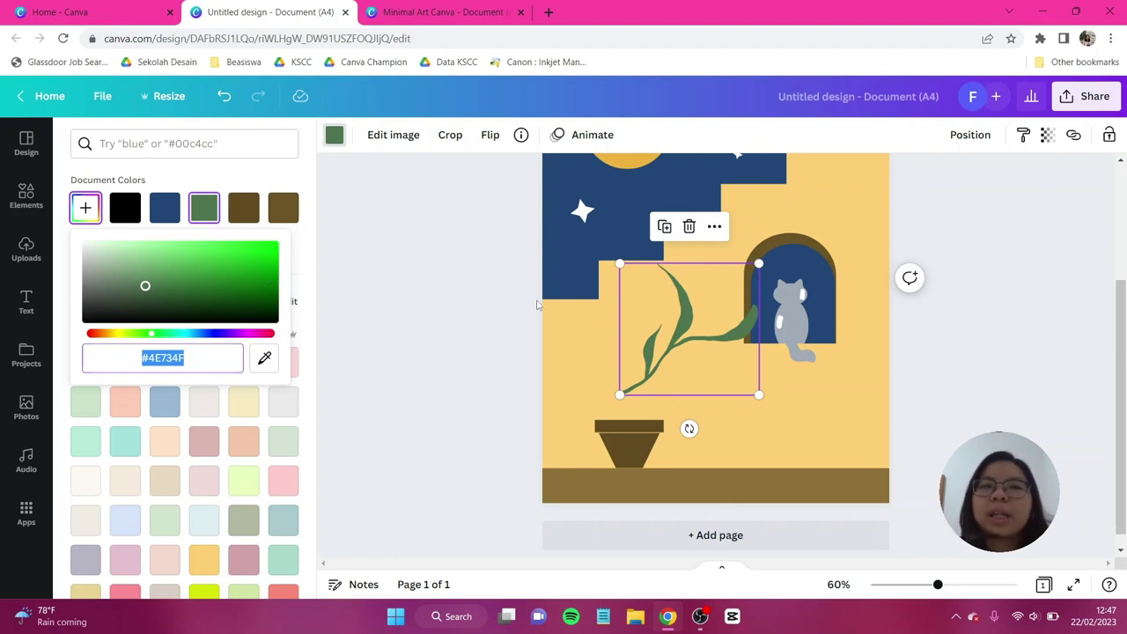
left_click_drag(688, 429, 765, 379)
left_click_drag(764, 315, 730, 320)
left_click_drag(671, 347, 631, 382)
- Send the green sprig backward so that its stem sits behind the flowerpot's rim
left_click(970, 135)
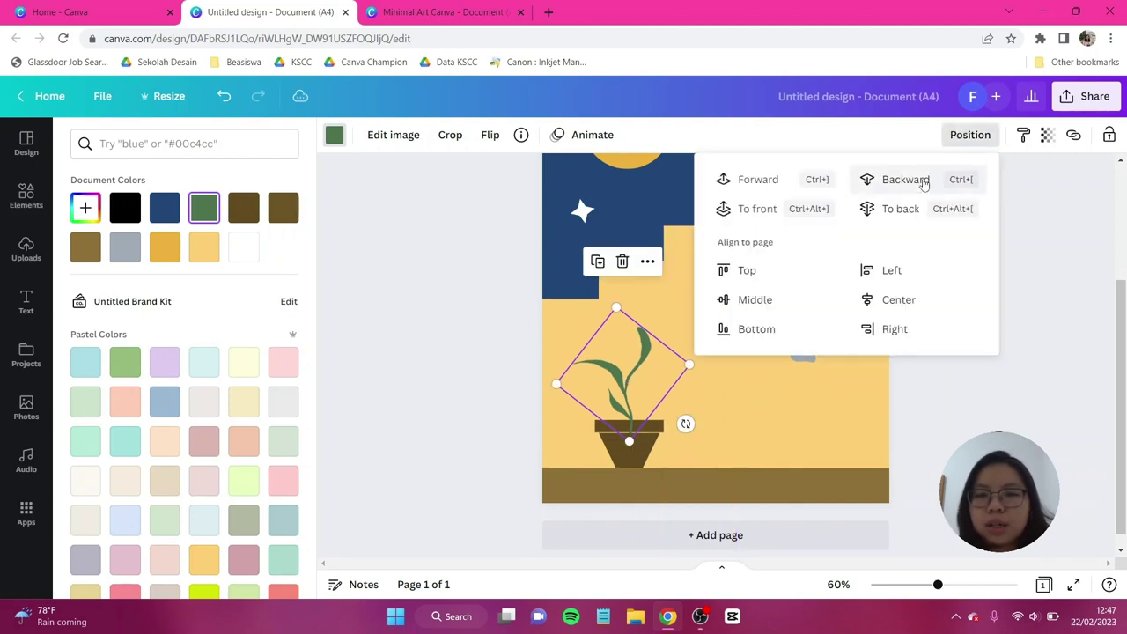
left_click(995, 407)
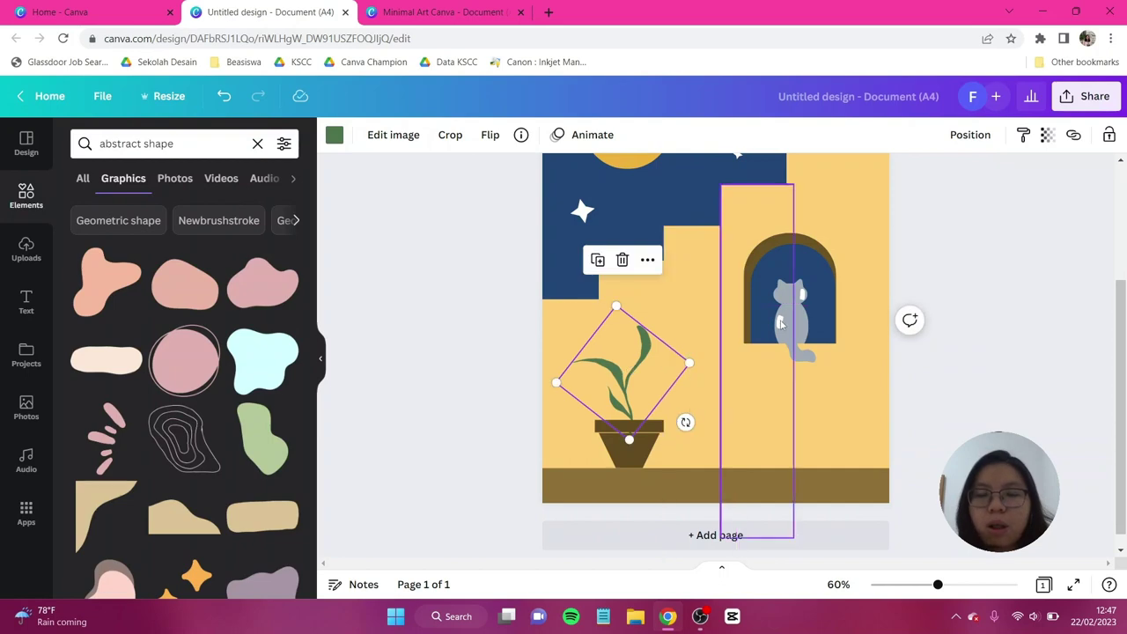
left_click(970, 135)
left_click(906, 179)
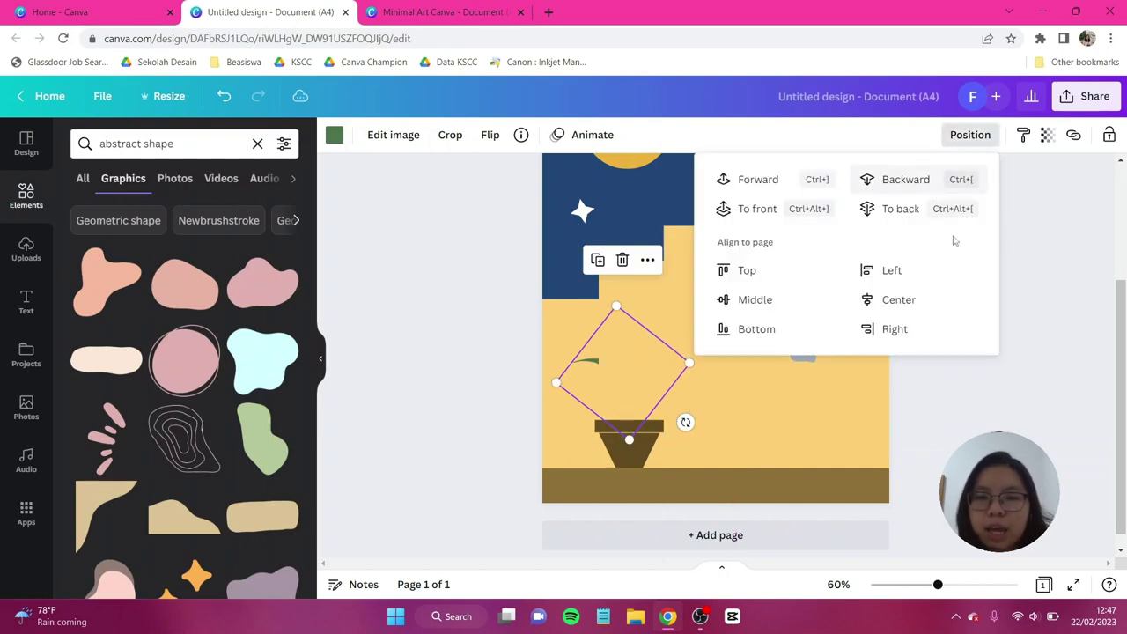
left_click(975, 307)
- Add the elongated light green blob graphic and recolor it greyish blue #6E819B
scroll(975, 306, "down", 3)
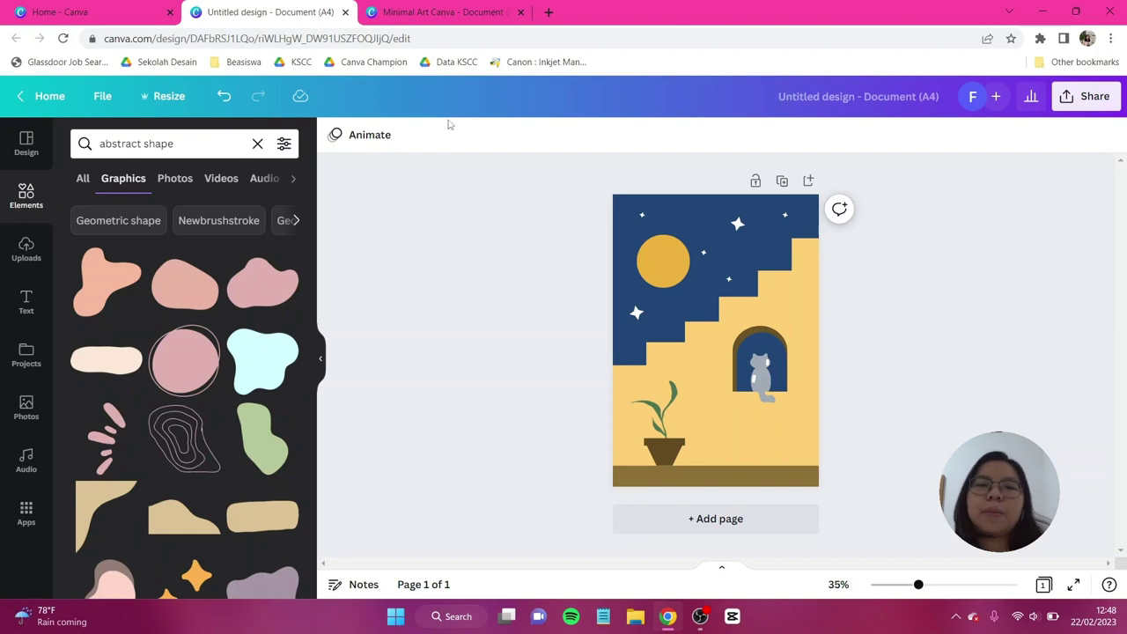
scroll(241, 326, "down", 2)
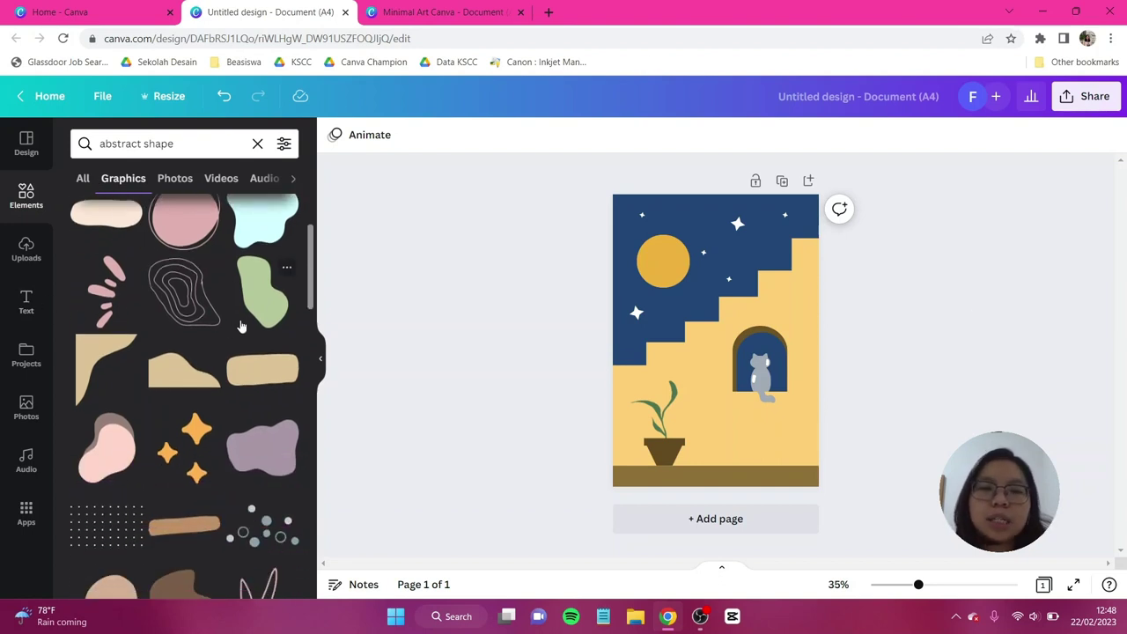
left_click(264, 295)
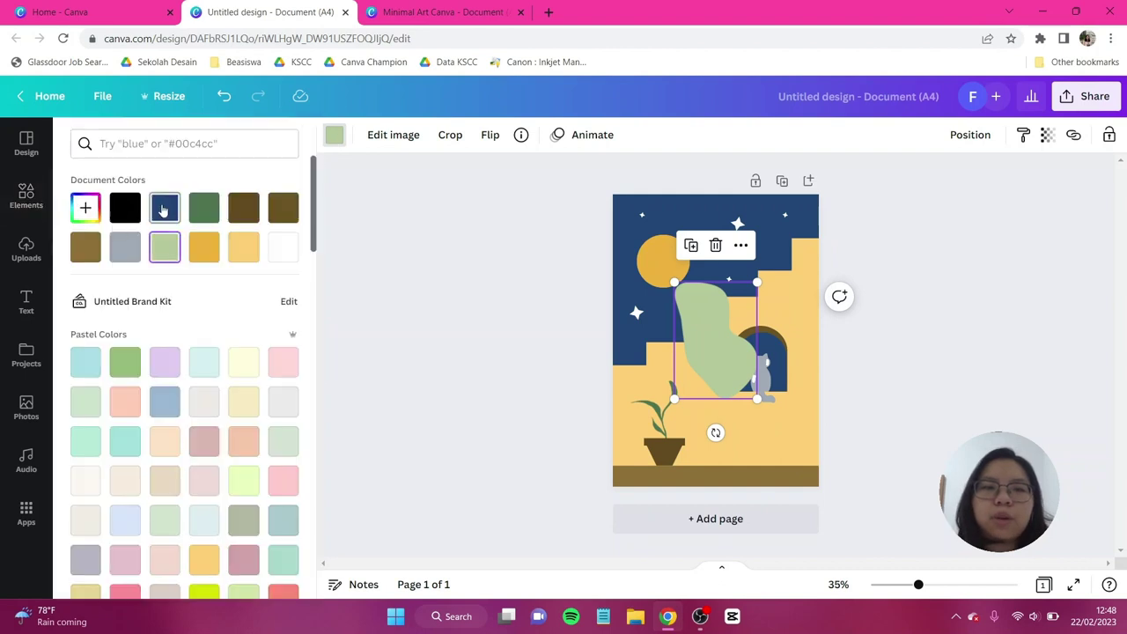
left_click(164, 208)
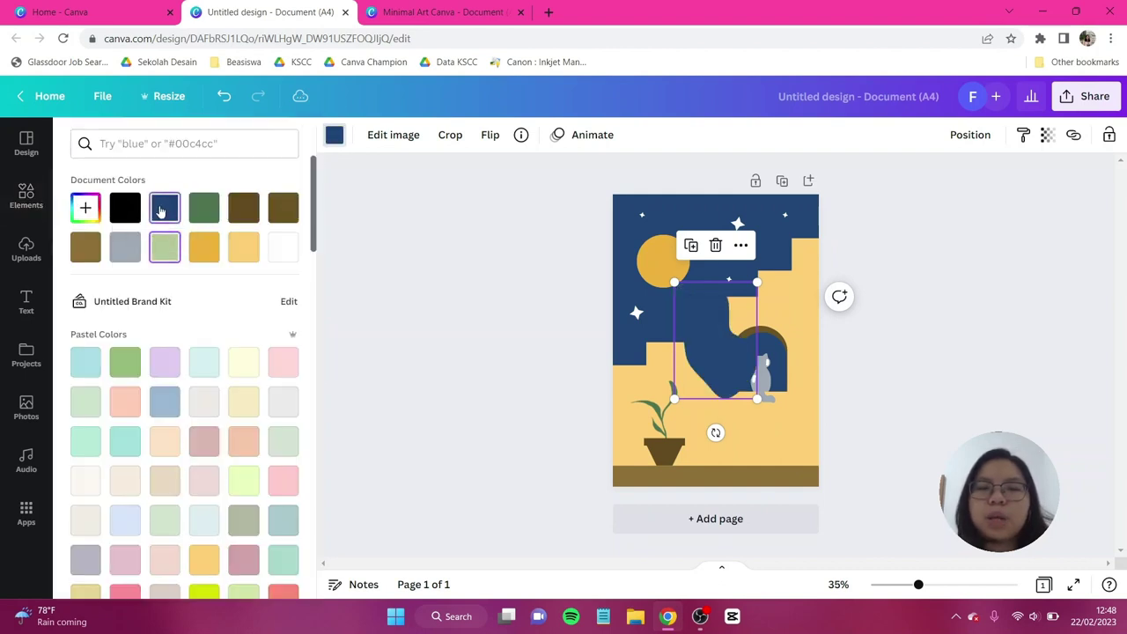
left_click(81, 213)
left_click_drag(225, 286, 139, 273)
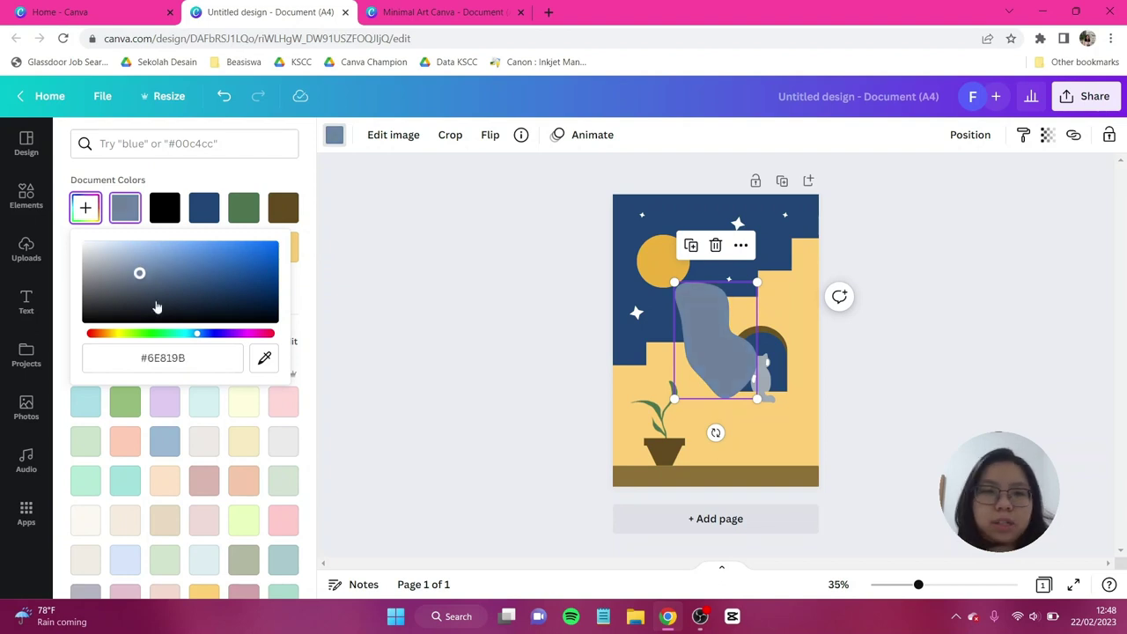
left_click(199, 359)
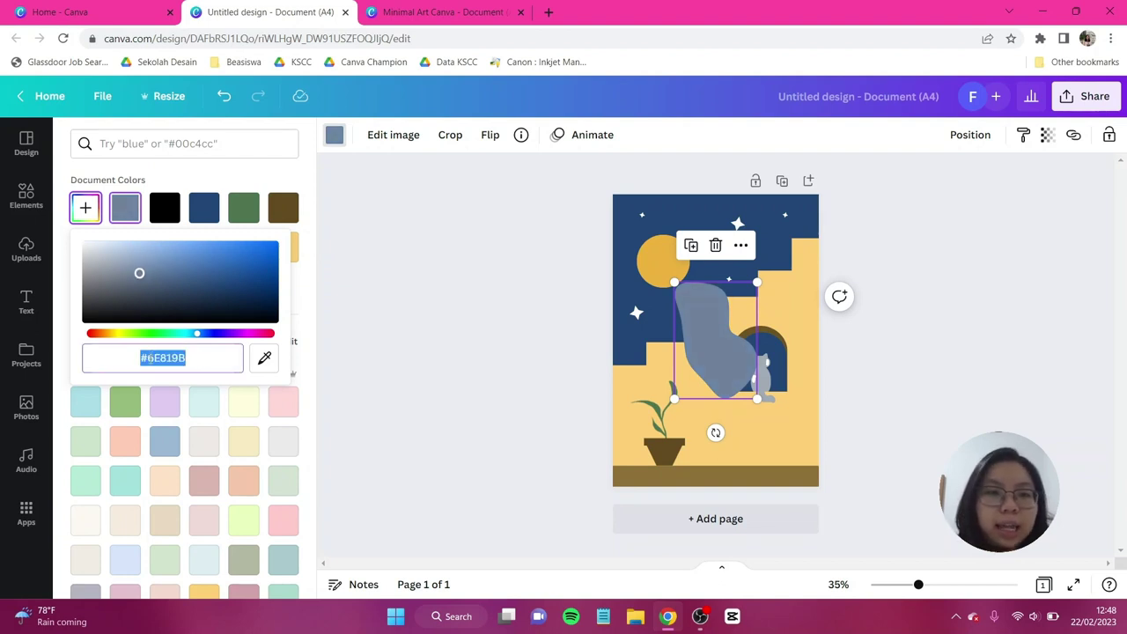
left_click(155, 358)
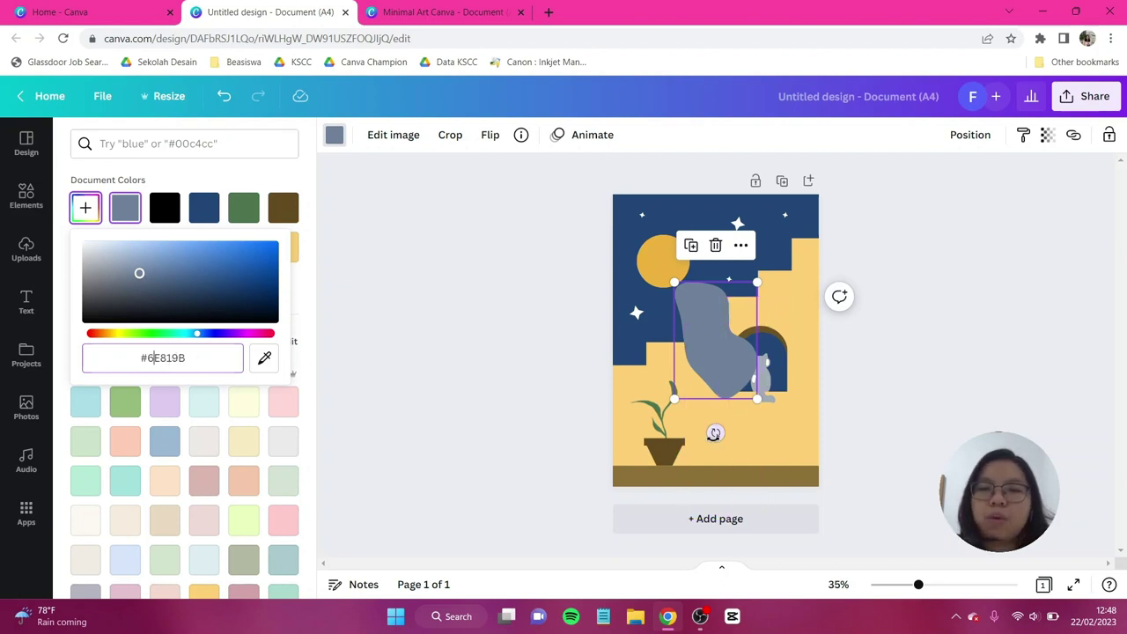
- Rotate the greyish-blue blob to lie horizontally like a cloud and move it below the moon at the page's left edge
left_click_drag(716, 432, 810, 371)
left_click_drag(724, 347, 677, 308)
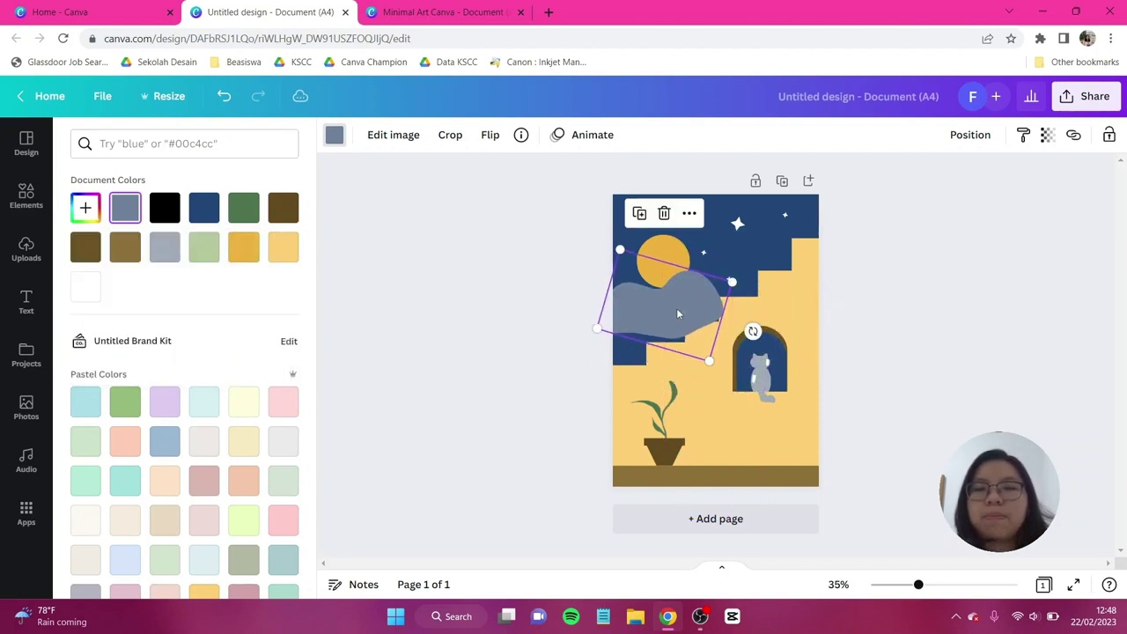
- Set the cloud blob's transparency to 20, shift it slightly down and send it behind the staircase
left_click(1047, 135)
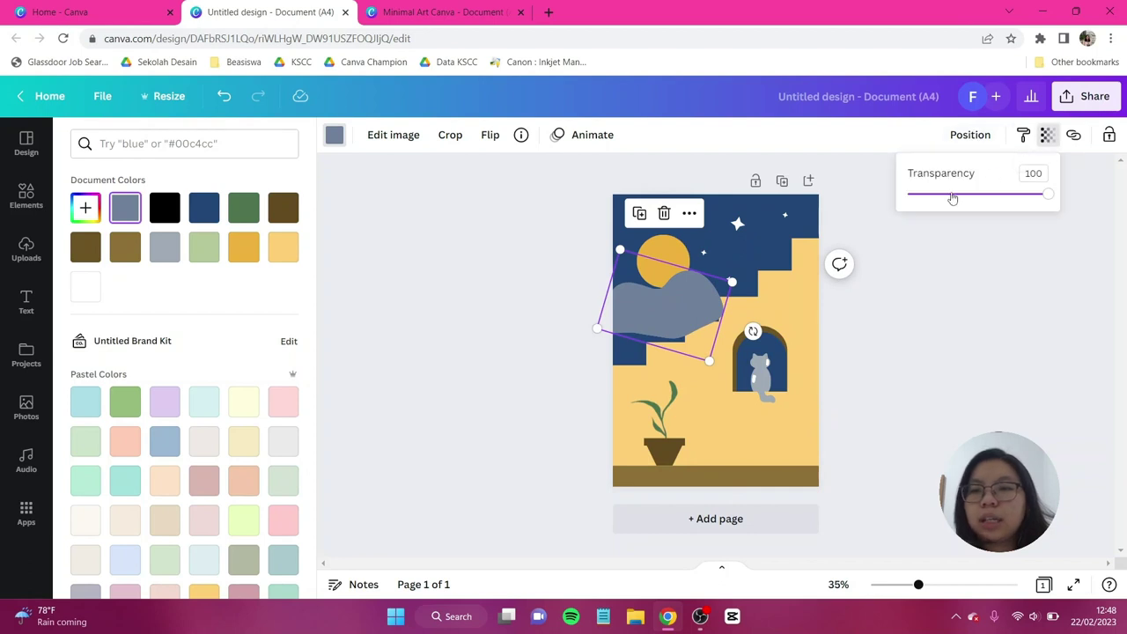
left_click_drag(938, 200, 936, 199)
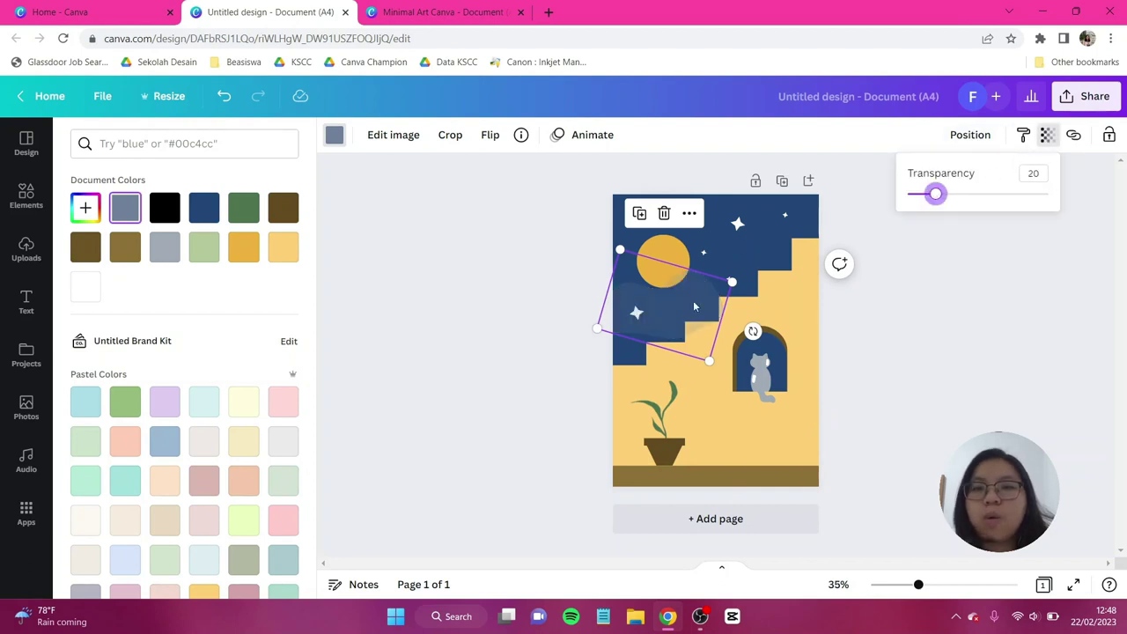
left_click_drag(678, 303, 678, 319)
left_click(986, 141)
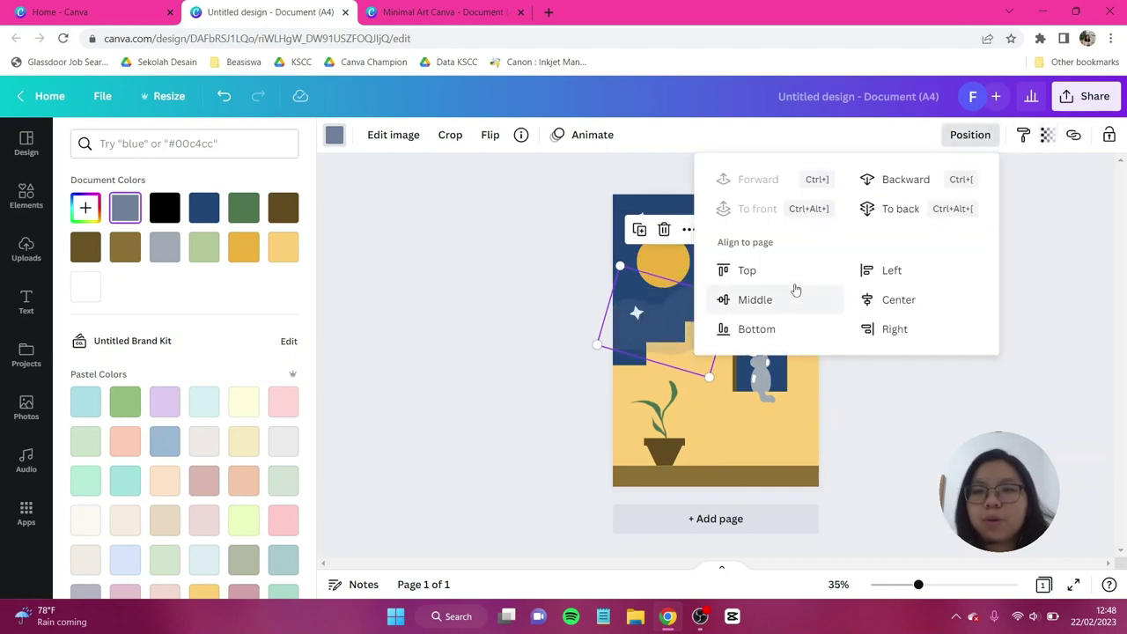
left_click(881, 208)
- Duplicate the translucent cloud blob and place the copy in the night sky's upper right corner
left_click(705, 331)
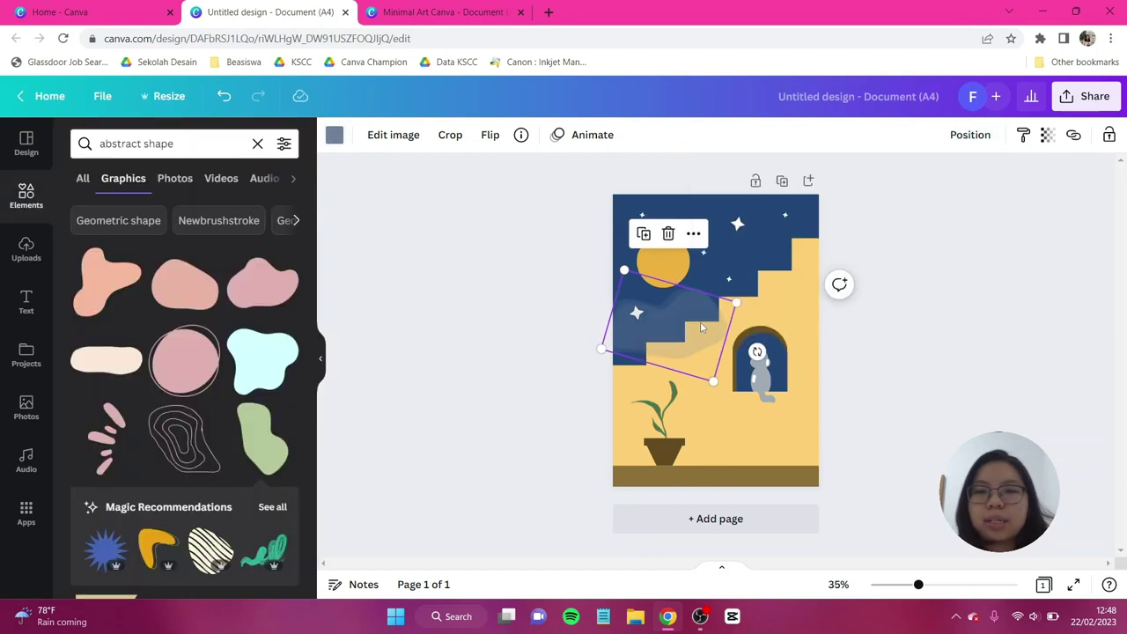
left_click_drag(704, 331, 793, 213)
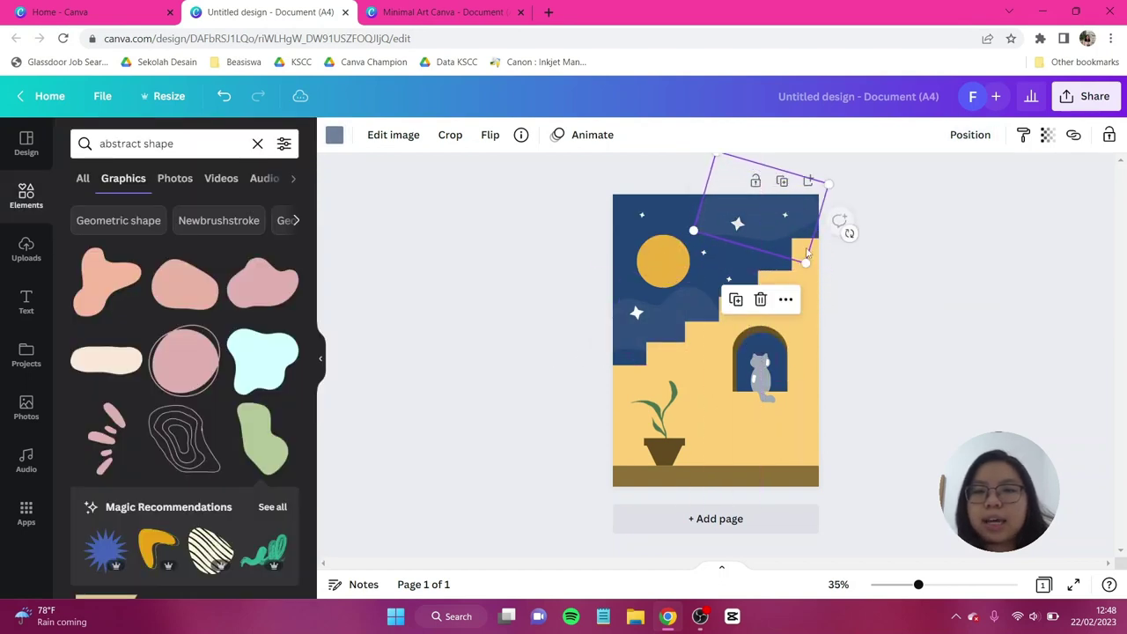
left_click(972, 335)
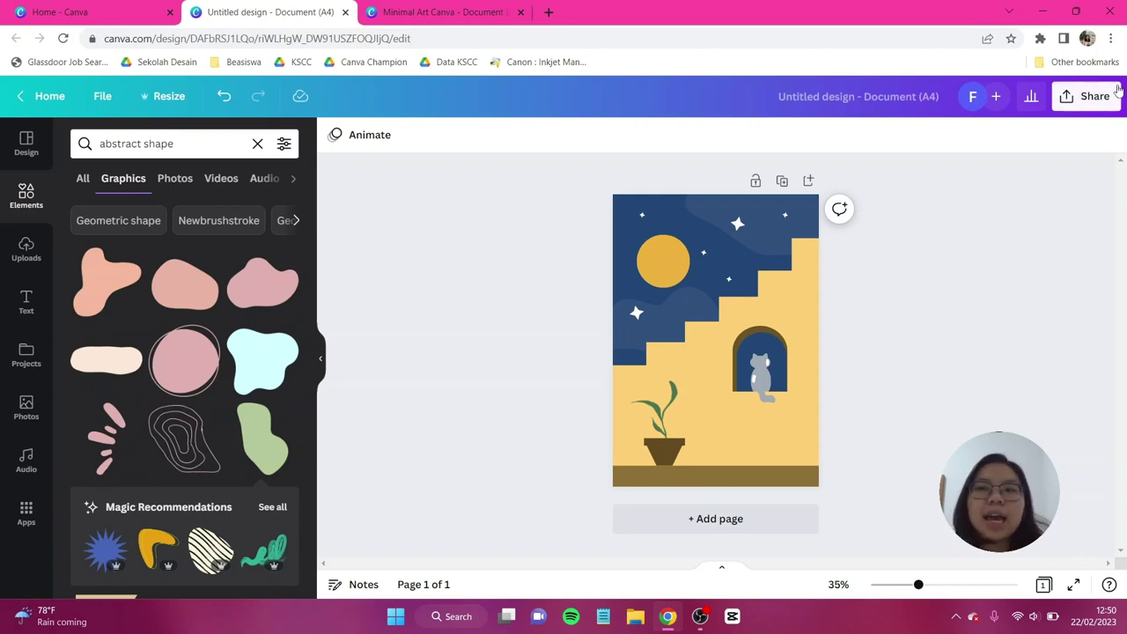
- Examine the design's download file types and the options for PDF Print
left_click(1092, 97)
left_click(939, 458)
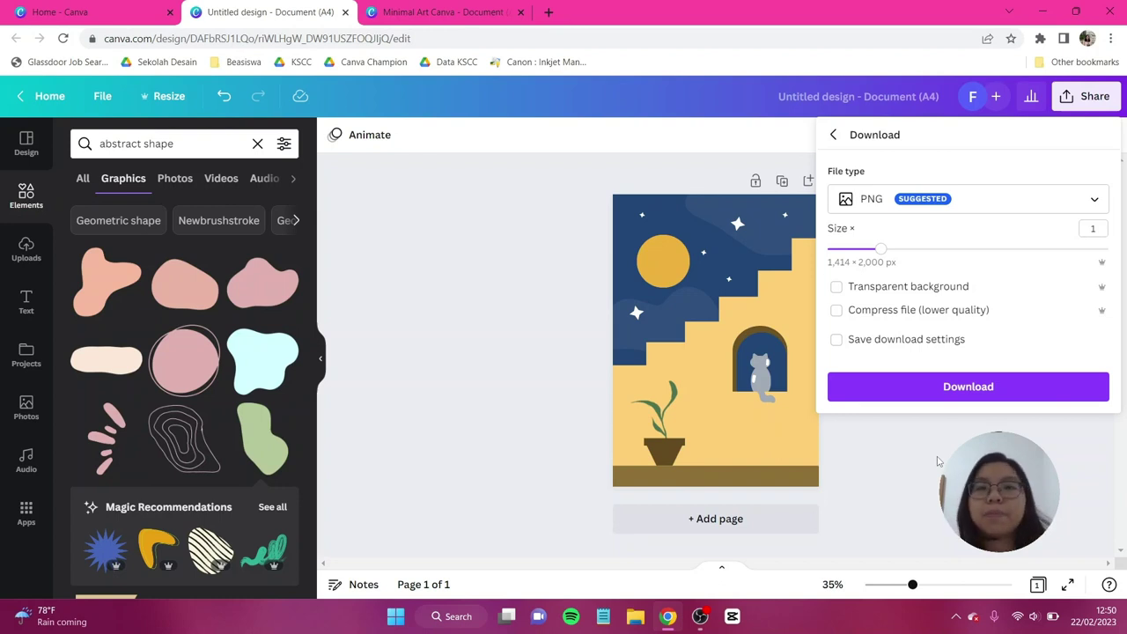
left_click(928, 197)
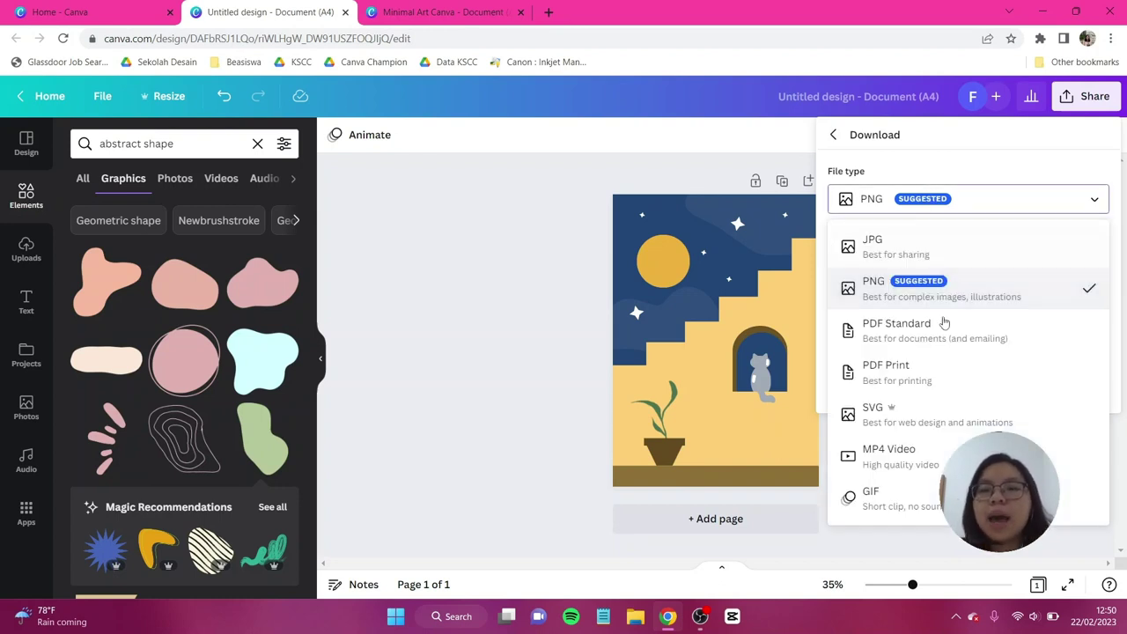
left_click(928, 374)
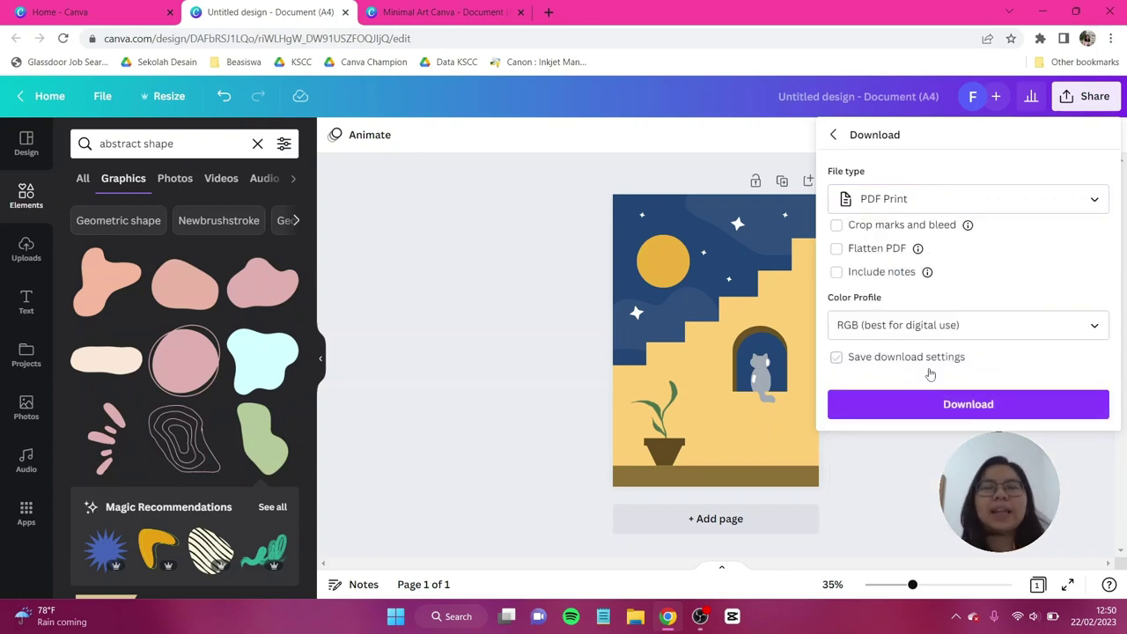
key("Escape")
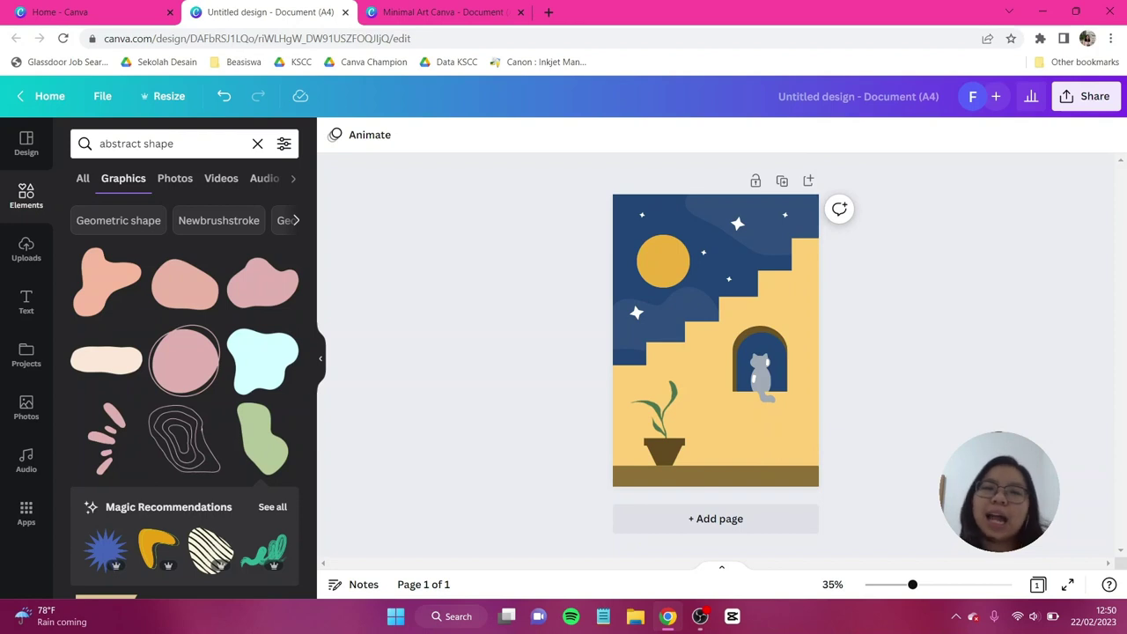